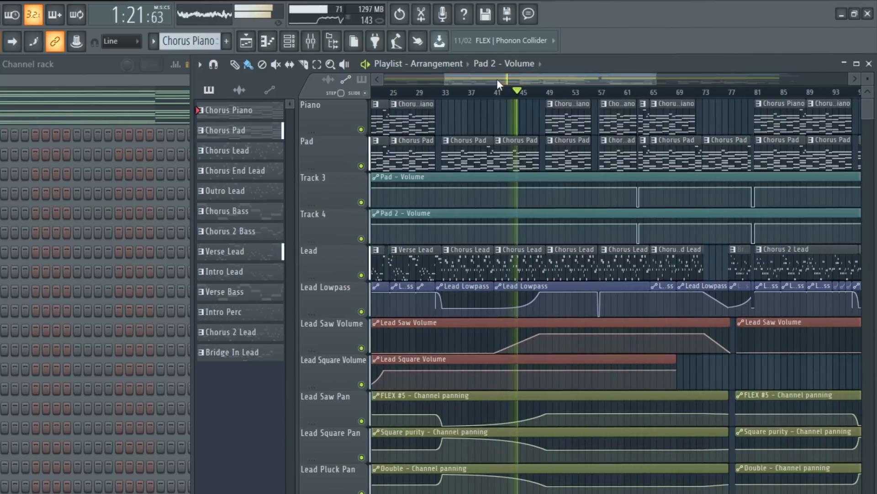
Step: Review the playlist tracks from Piano through Drums while the song plays, and stop playback
{"action": "scroll", "coordinate": [580, 182], "scroll_direction": "down", "scroll_amount": 5}
{"action": "scroll", "coordinate": [580, 182], "scroll_direction": "down", "scroll_amount": 3}
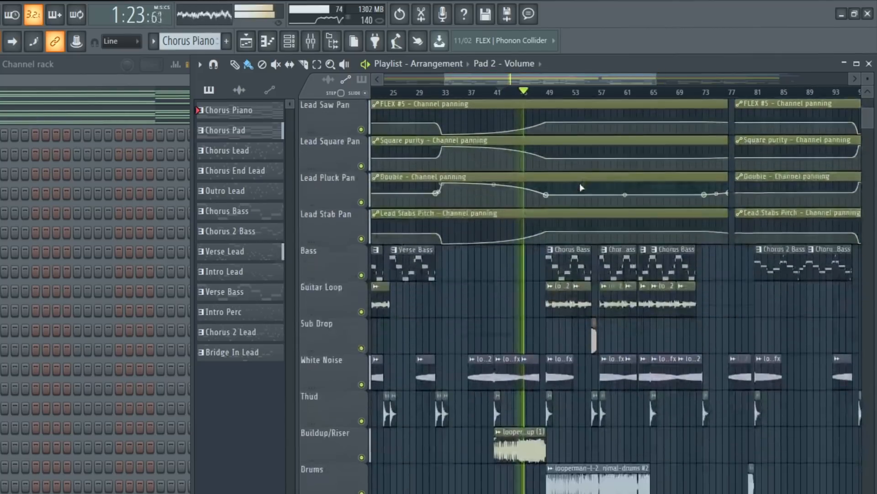
{"action": "scroll", "coordinate": [580, 183], "scroll_direction": "up", "scroll_amount": 8}
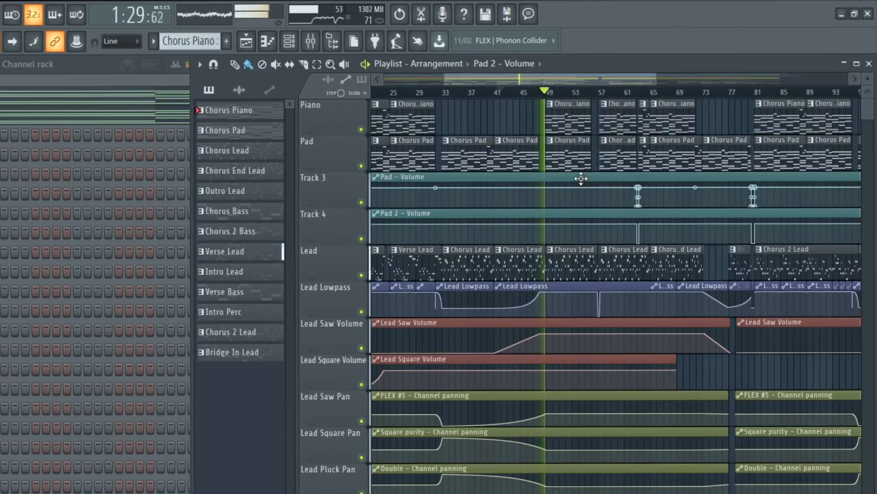
{"action": "scroll", "coordinate": [581, 179], "scroll_direction": "down", "scroll_amount": 6}
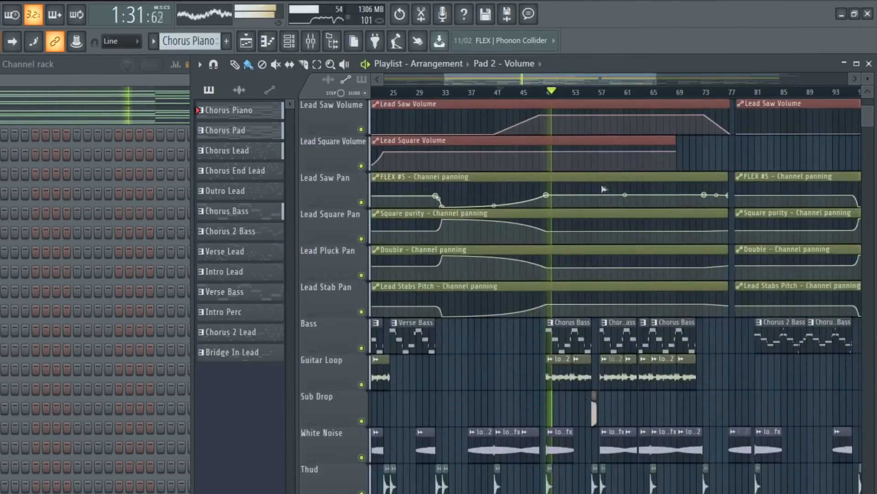
{"action": "scroll", "coordinate": [586, 483], "scroll_direction": "down", "scroll_amount": 2}
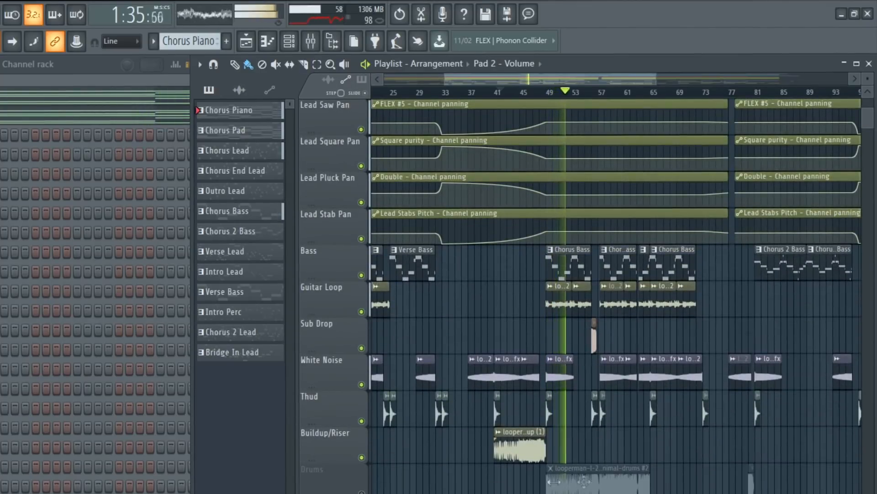
{"action": "scroll", "coordinate": [624, 358], "scroll_direction": "up", "scroll_amount": 3}
{"action": "scroll", "coordinate": [630, 348], "scroll_direction": "up", "scroll_amount": 4}
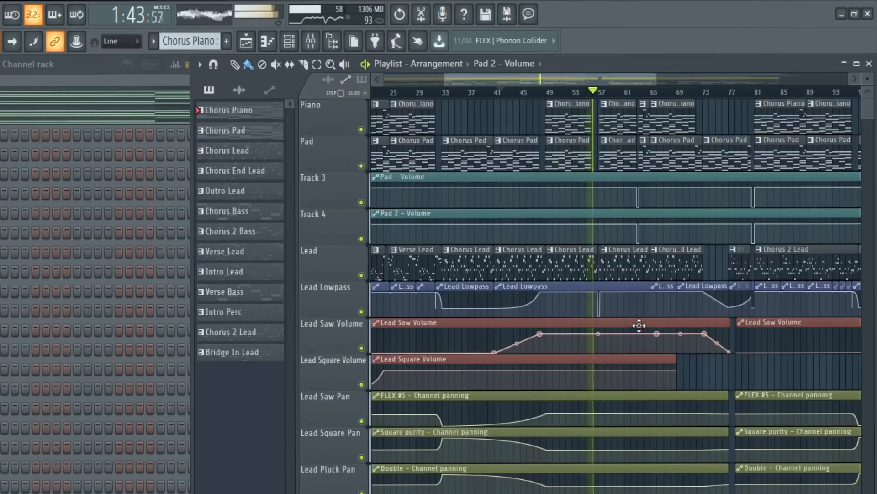
{"action": "scroll", "coordinate": [639, 326], "scroll_direction": "down", "scroll_amount": 2}
{"action": "key", "text": "space"}
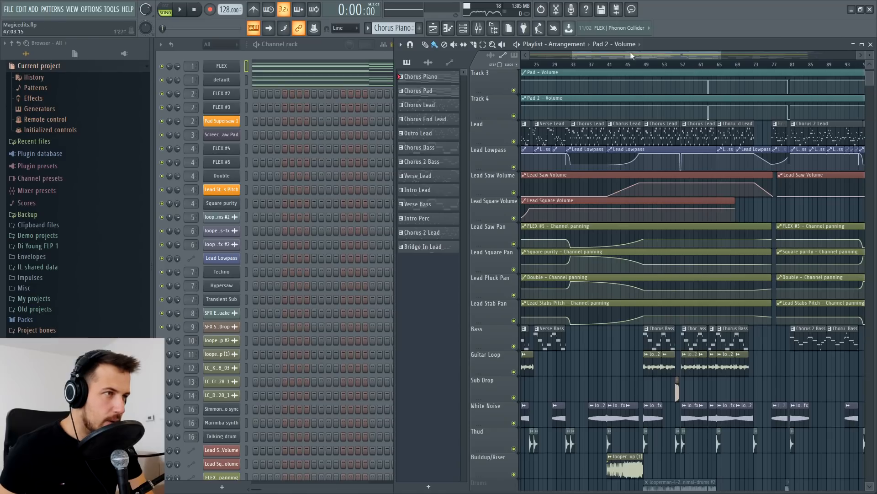
Step: Survey the full arrangement from intro to outro, placing the playhead at bar 17 and near bar 73
{"action": "scroll", "coordinate": [520, 94], "scroll_direction": "down", "scroll_amount": 4}
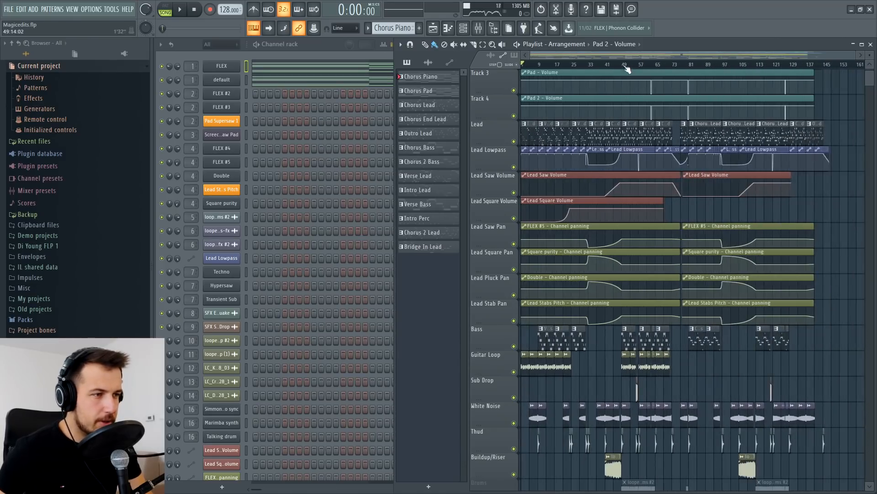
{"action": "scroll", "coordinate": [607, 290], "scroll_direction": "down", "scroll_amount": 5}
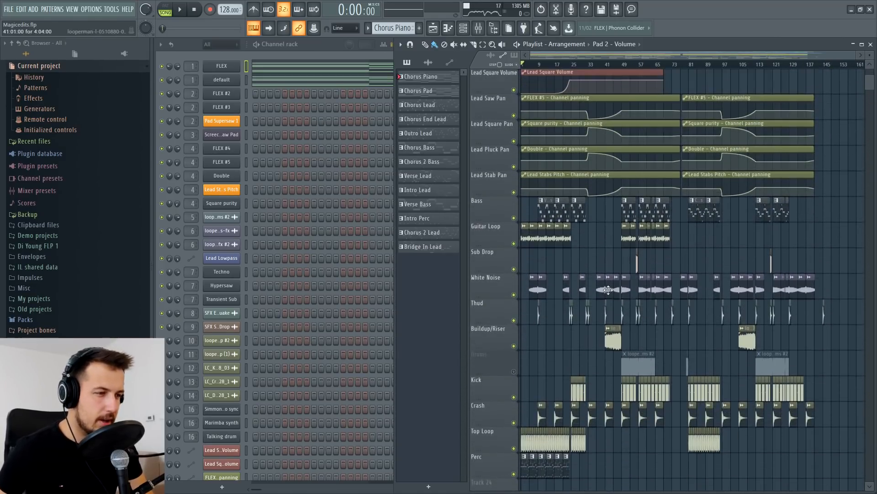
{"action": "scroll", "coordinate": [607, 289], "scroll_direction": "up", "scroll_amount": 7}
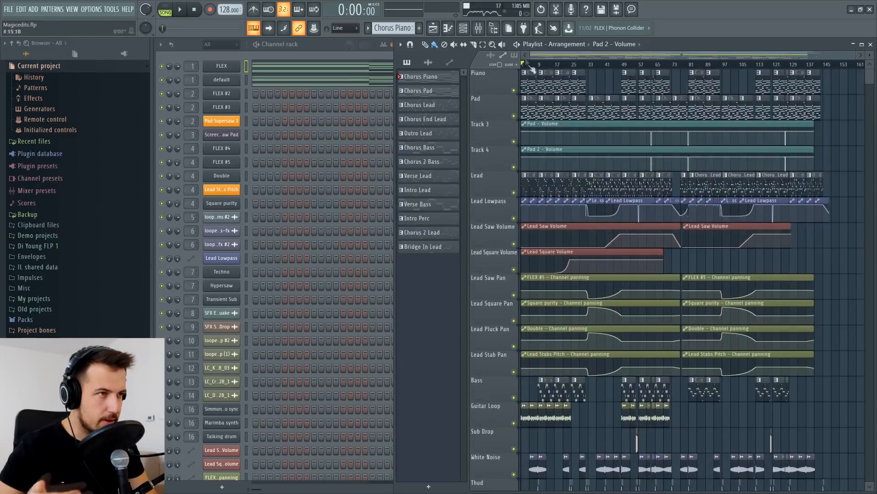
{"action": "left_click", "coordinate": [556, 64]}
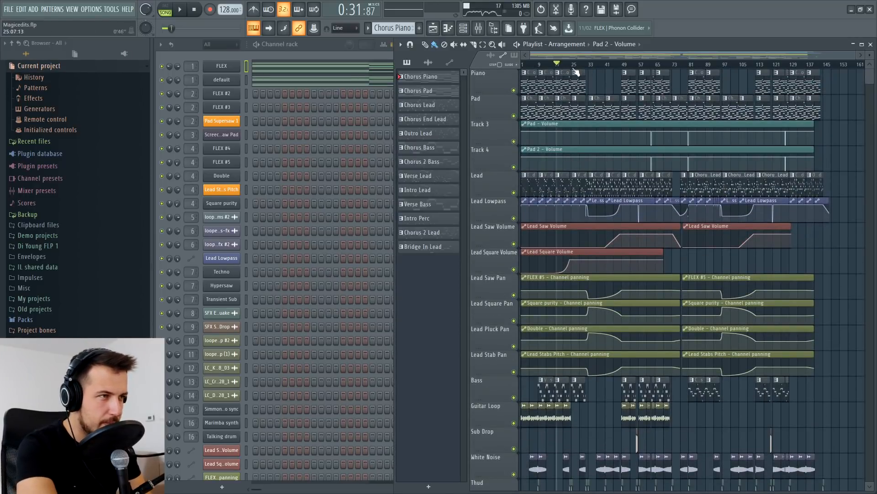
{"action": "left_click_drag", "start_coordinate": [591, 68], "coordinate": [676, 68]}
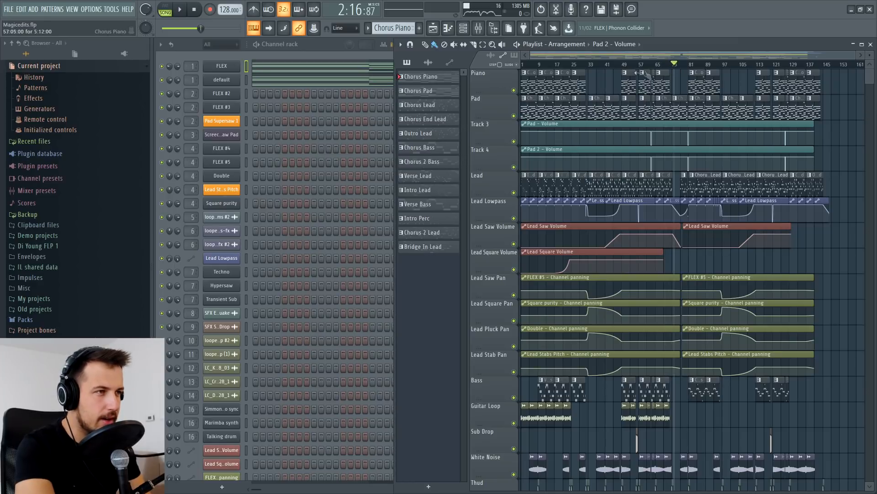
{"action": "left_click", "coordinate": [546, 87]}
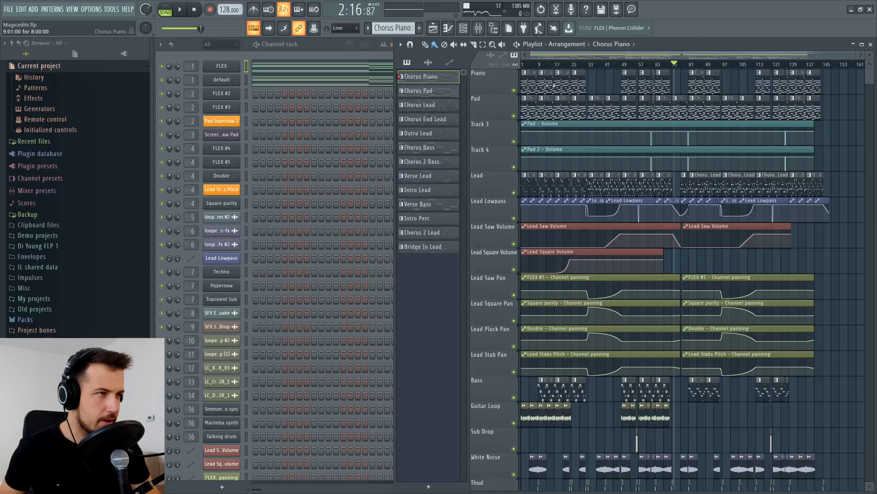
Step: Set the playhead to the chorus at bar 49, solo the Drums track and play it
{"action": "left_click", "coordinate": [625, 68]}
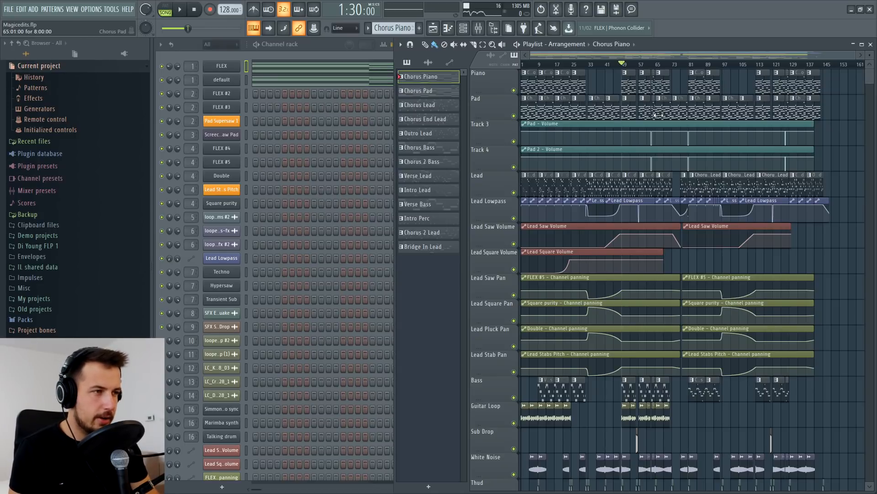
{"action": "scroll", "coordinate": [658, 115], "scroll_direction": "down", "scroll_amount": 5}
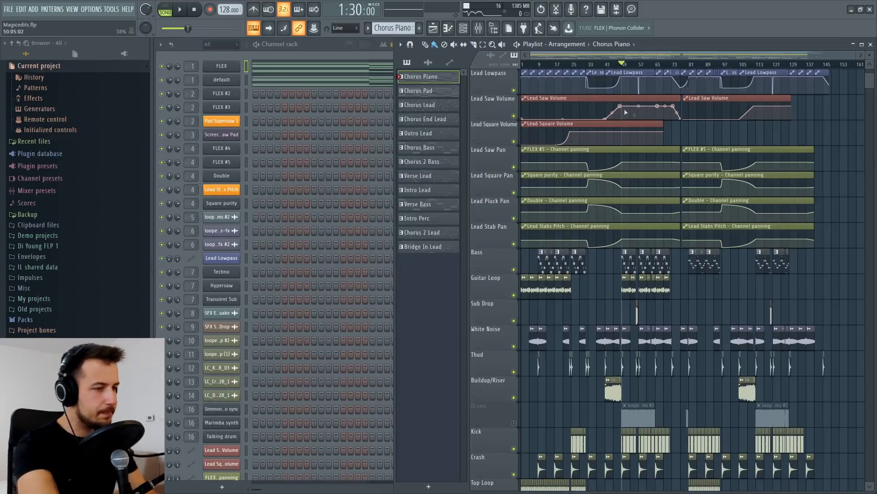
{"action": "scroll", "coordinate": [653, 95], "scroll_direction": "down", "scroll_amount": 3}
{"action": "scroll", "coordinate": [627, 96], "scroll_direction": "up", "scroll_amount": 9}
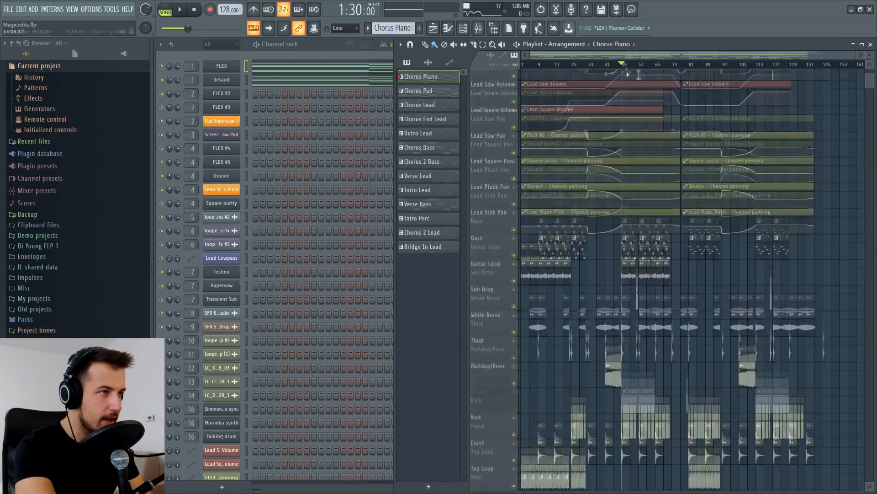
{"action": "scroll", "coordinate": [638, 363], "scroll_direction": "down", "scroll_amount": 7}
{"action": "scroll", "coordinate": [656, 68], "scroll_direction": "up", "scroll_amount": 5}
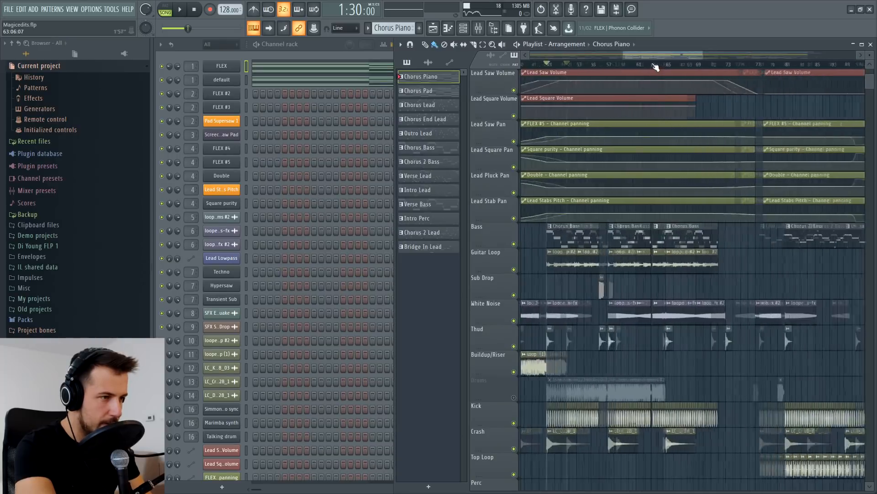
{"action": "left_click", "coordinate": [514, 397], "text": "ctrl"}
{"action": "key", "text": "space"}
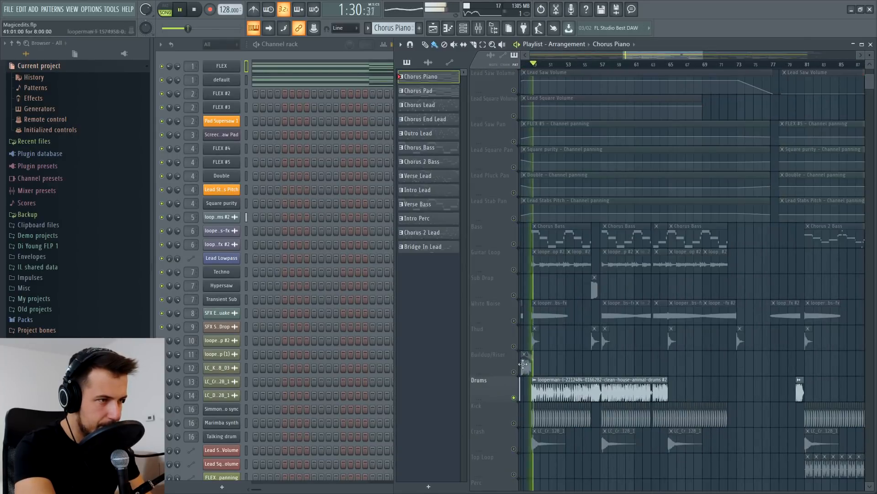
Step: Compare the soloed Drums with the Kick track added, remove the Kick again, and stop playback with the solo ended
{"action": "left_click", "coordinate": [514, 423]}
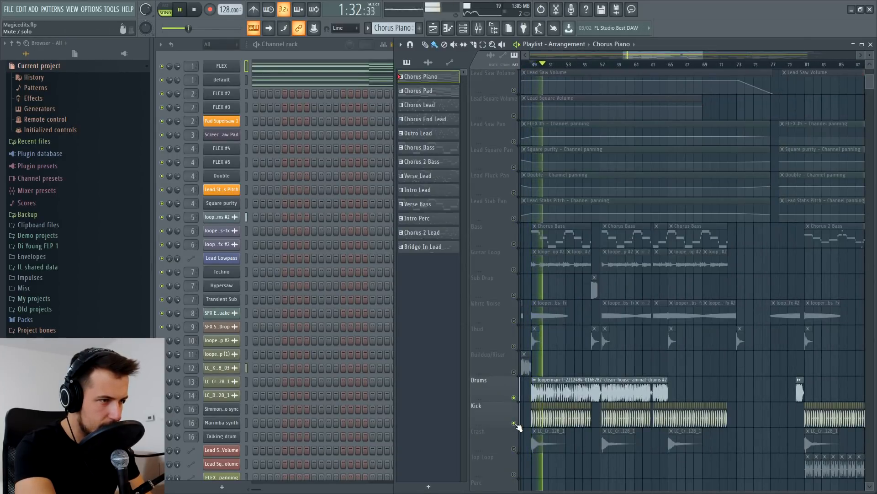
{"action": "left_click", "coordinate": [514, 423]}
{"action": "key", "text": "space"}
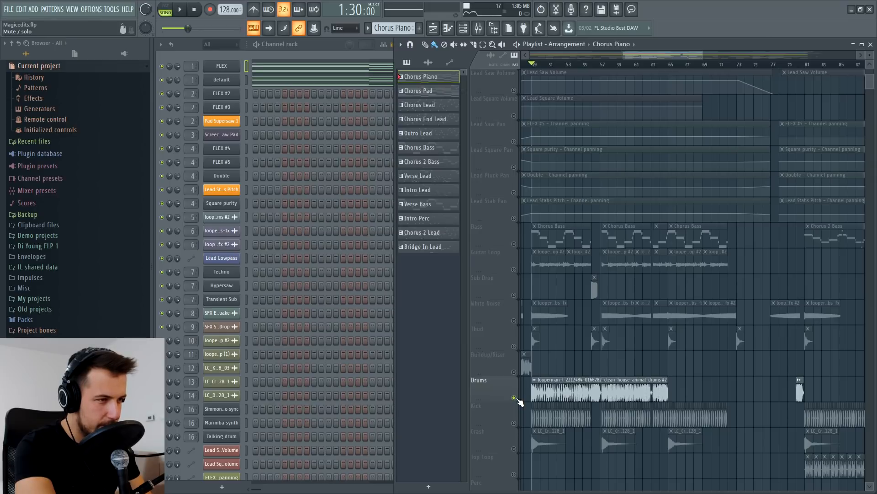
{"action": "left_click", "coordinate": [514, 397], "text": "ctrl"}
{"action": "right_click", "coordinate": [600, 394]}
{"action": "scroll", "coordinate": [611, 64], "scroll_direction": "down", "scroll_amount": 1}
{"action": "scroll", "coordinate": [615, 65], "scroll_direction": "down", "scroll_amount": 2}
{"action": "scroll", "coordinate": [604, 95], "scroll_direction": "up", "scroll_amount": 3}
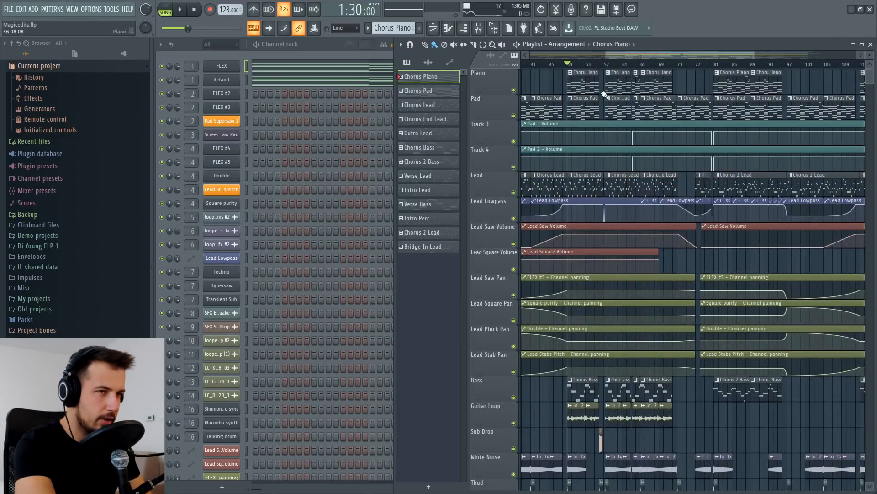
Step: Return the playhead to bar 49 in the playlist, switch to pattern playback and audition the Chorus Piano pattern
{"action": "scroll", "coordinate": [588, 64], "scroll_direction": "up", "scroll_amount": 3}
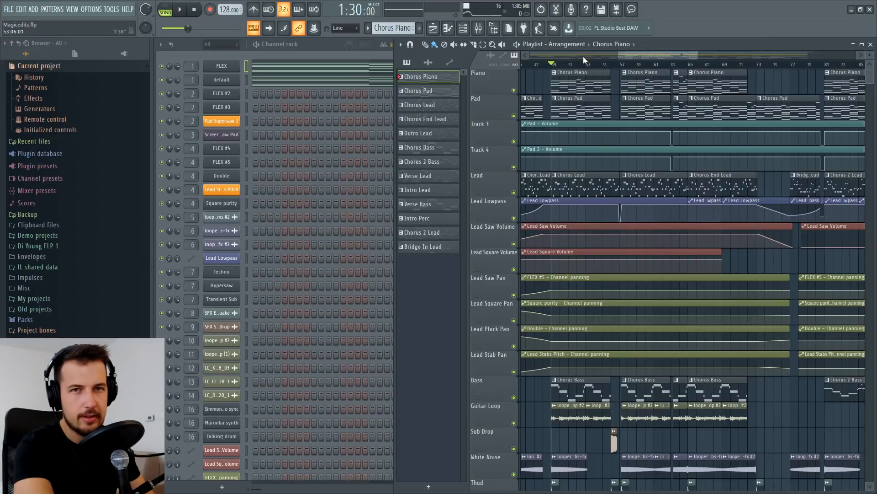
{"action": "left_click", "coordinate": [611, 65]}
{"action": "left_click", "coordinate": [553, 65]}
{"action": "left_click", "coordinate": [165, 11]}
{"action": "key", "text": "space"}
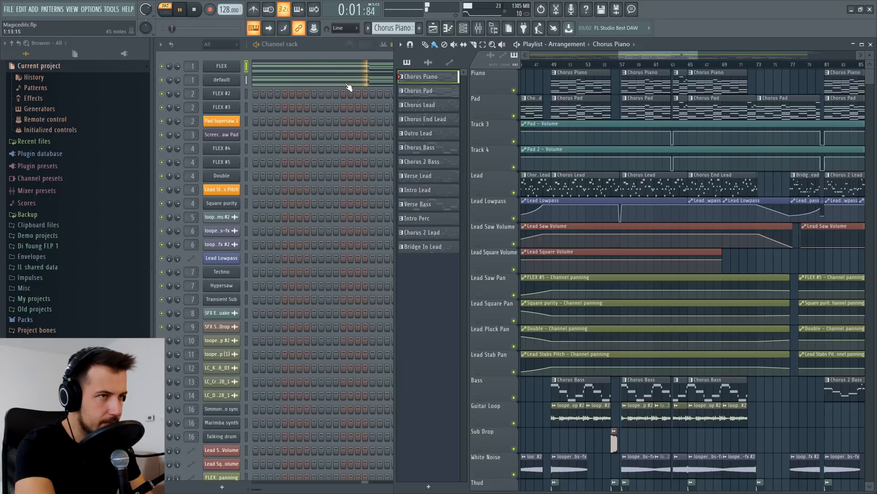
{"action": "key", "text": "space"}
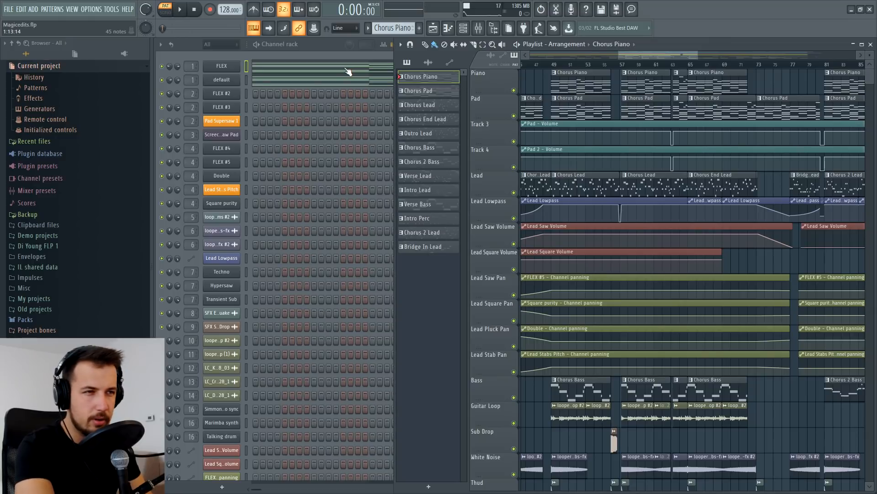
Step: Transpose all the FLEX channel's notes in the Chorus Piano pattern up one octave
{"action": "left_click", "coordinate": [348, 72]}
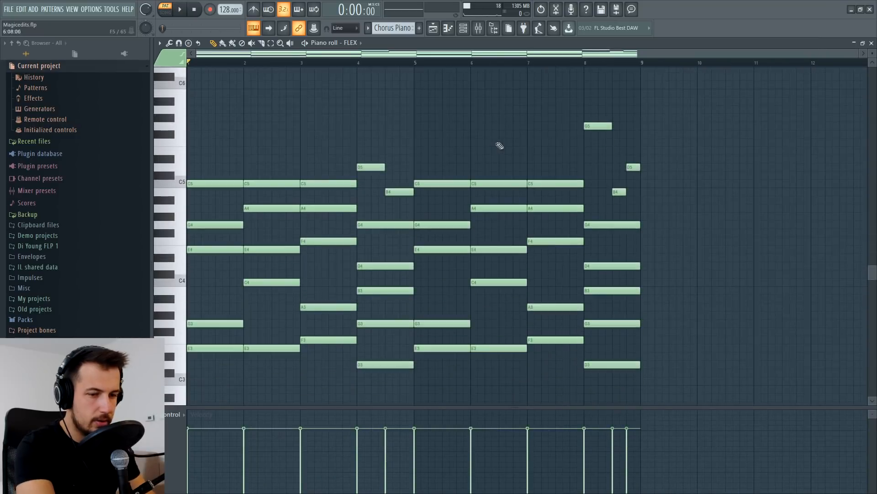
{"action": "key", "text": "ctrl+Up"}
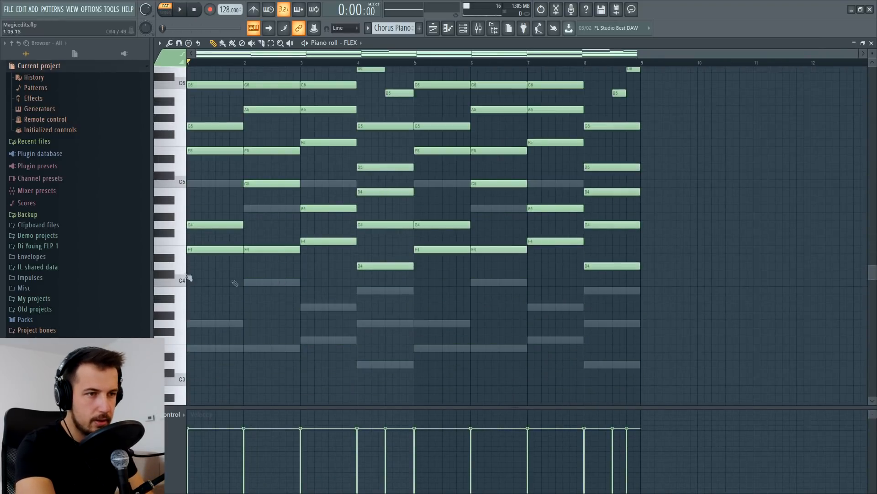
{"action": "left_click", "coordinate": [179, 252]}
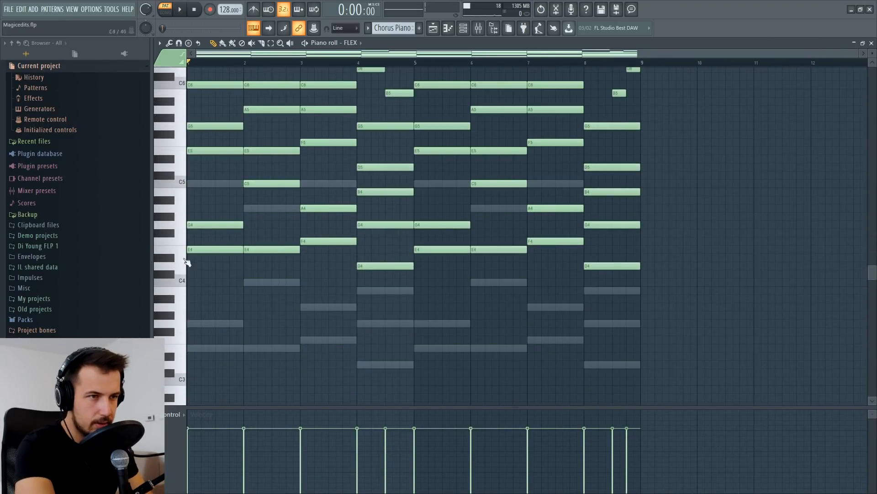
{"action": "left_click", "coordinate": [871, 43]}
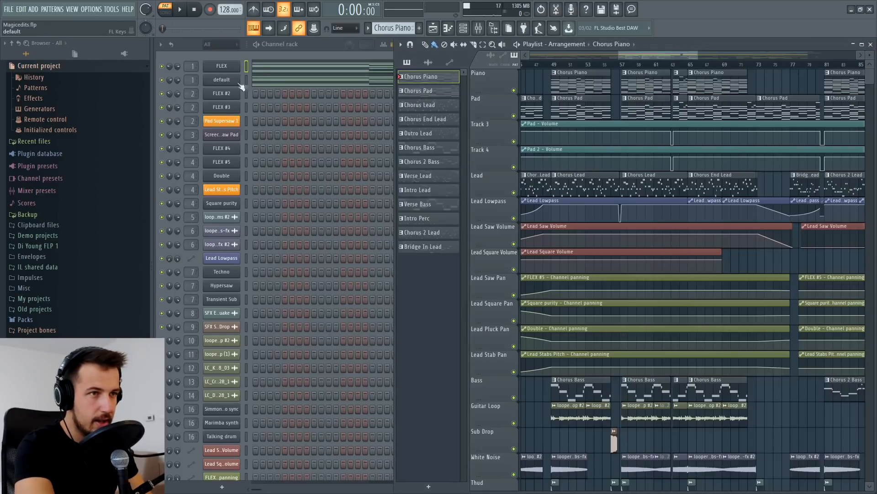
Step: Transpose all the default channel's notes in the Chorus Piano pattern up one octave and audition the pattern
{"action": "left_click", "coordinate": [297, 79]}
{"action": "left_click", "coordinate": [183, 355]}
{"action": "key", "text": "ctrl+Up"}
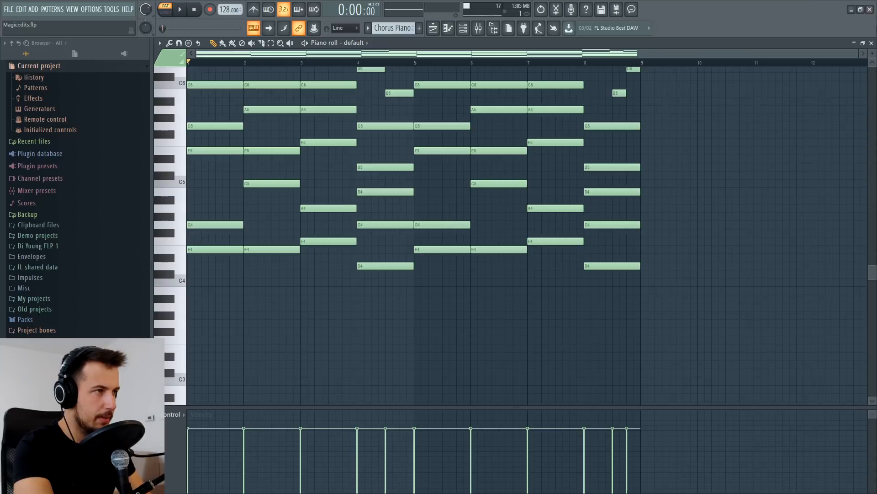
{"action": "left_click", "coordinate": [871, 43]}
{"action": "key", "text": "space"}
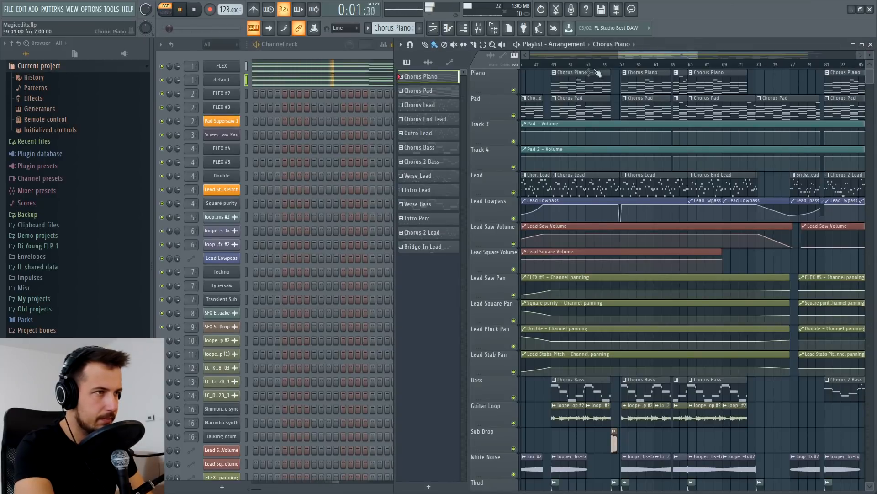
{"action": "key", "text": "space"}
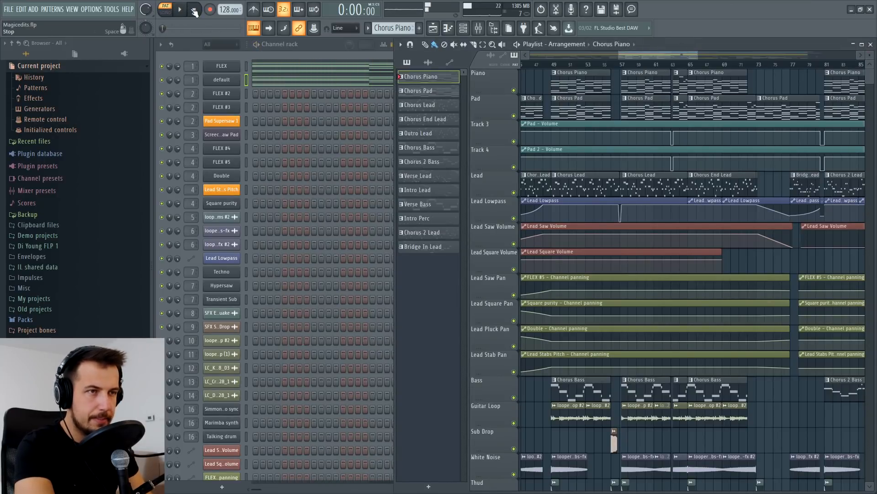
Step: Show the mixer's Piano insert and open its Fruity Limiter
{"action": "key", "text": "F9"}
{"action": "left_click", "coordinate": [204, 190]}
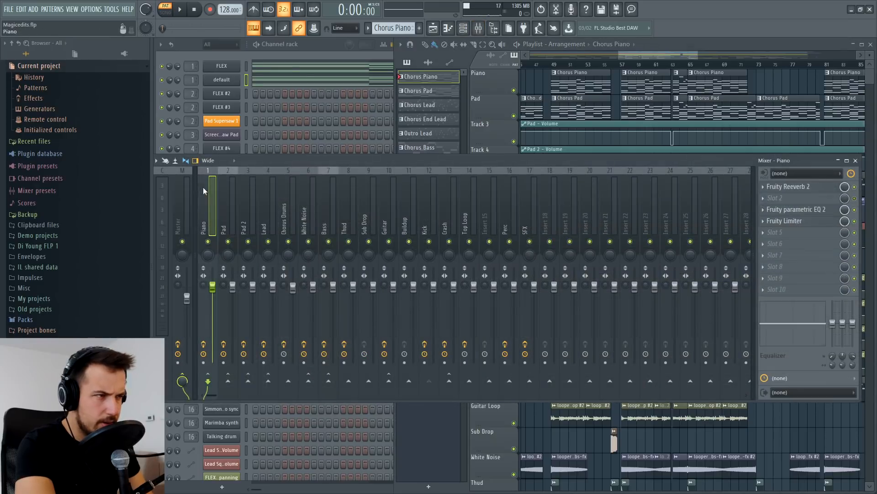
{"action": "left_click", "coordinate": [826, 222]}
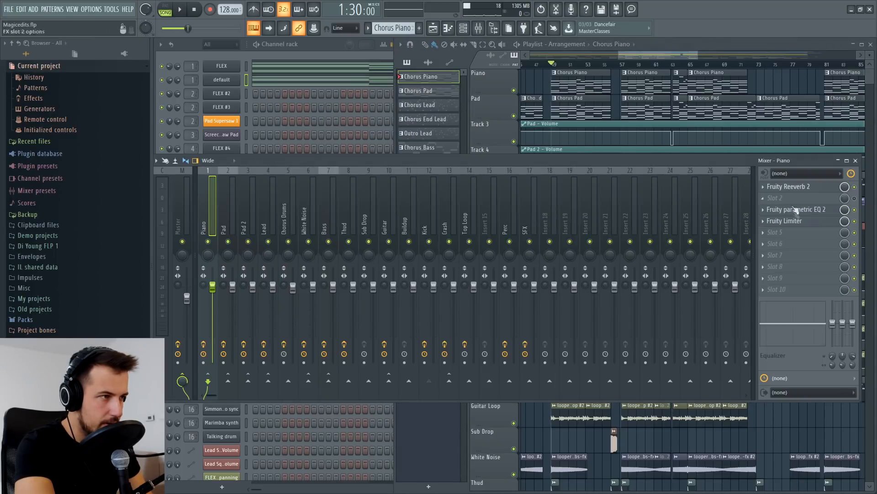
{"action": "left_click", "coordinate": [795, 222]}
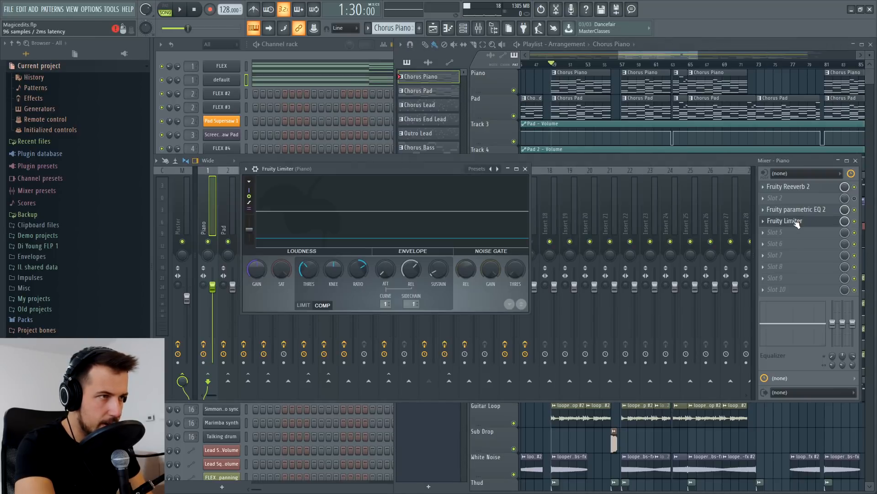
Step: Solo the Piano playlist track and play the chorus from bar 49 while examining the Fruity Limiter's compression display
{"action": "left_click", "coordinate": [716, 47]}
{"action": "right_click", "coordinate": [514, 91]}
{"action": "key", "text": "space"}
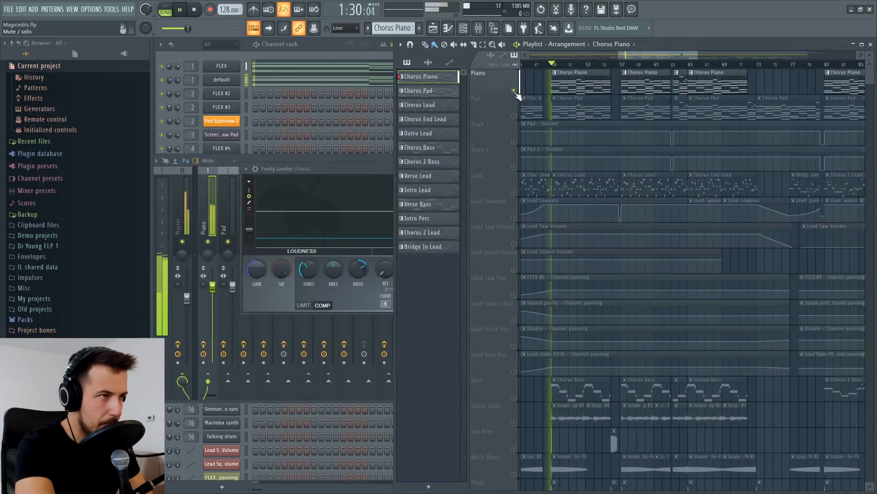
{"action": "left_click", "coordinate": [288, 176]}
{"action": "key", "text": "space"}
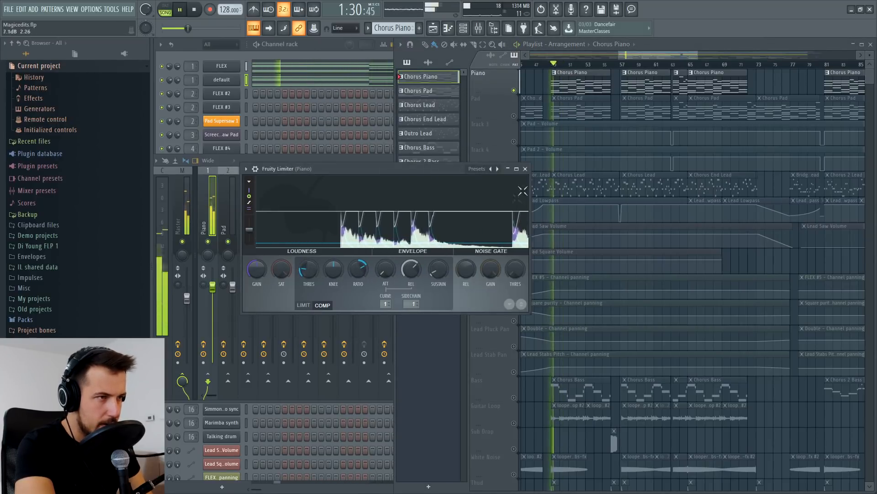
Step: Close the Fruity Limiter and mixer, unsolo the Piano playlist track, and play the full chorus from bar 49
{"action": "left_click", "coordinate": [525, 169]}
{"action": "key", "text": "F9"}
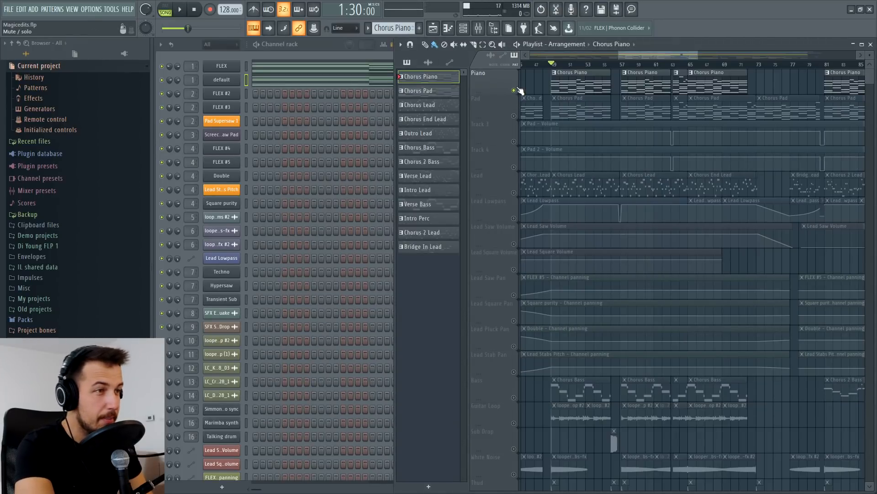
{"action": "left_click", "coordinate": [514, 90], "text": "ctrl"}
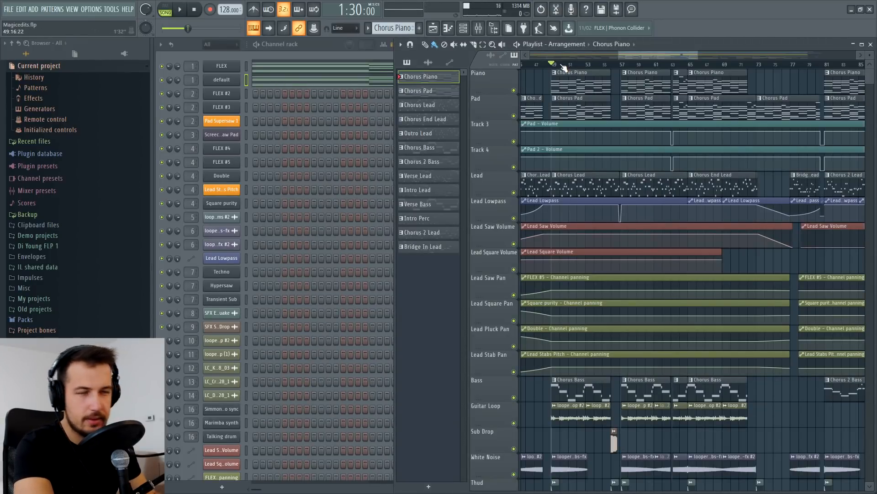
{"action": "key", "text": "space"}
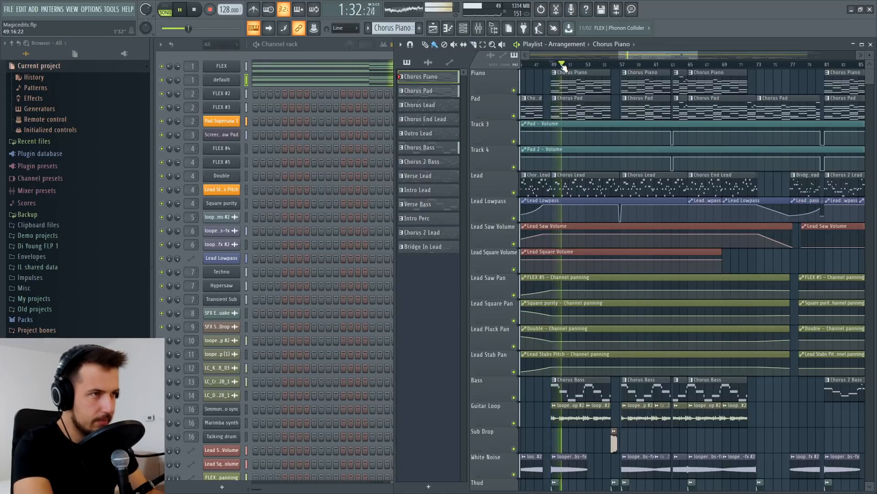
{"action": "left_click", "coordinate": [195, 11]}
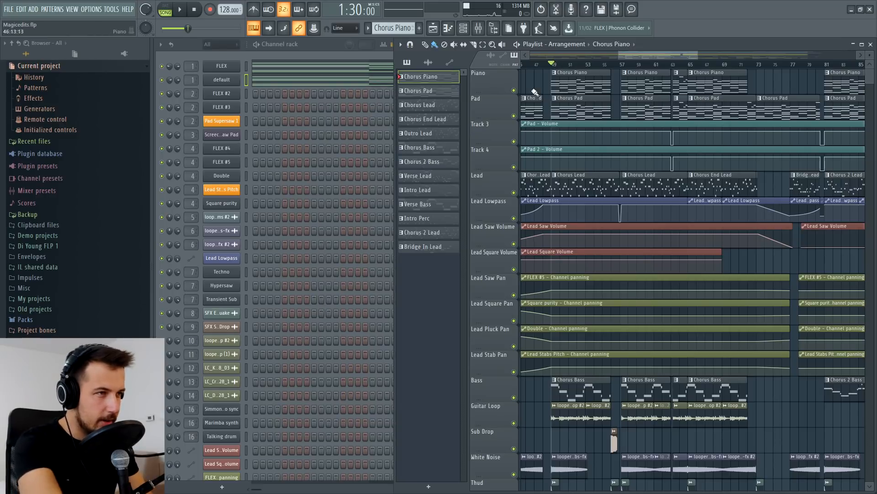
Step: Solo the Pad playlist track and listen to the Chorus Pad clip from bar 49
{"action": "right_click", "coordinate": [514, 116]}
{"action": "left_click", "coordinate": [569, 108]}
{"action": "key", "text": "space"}
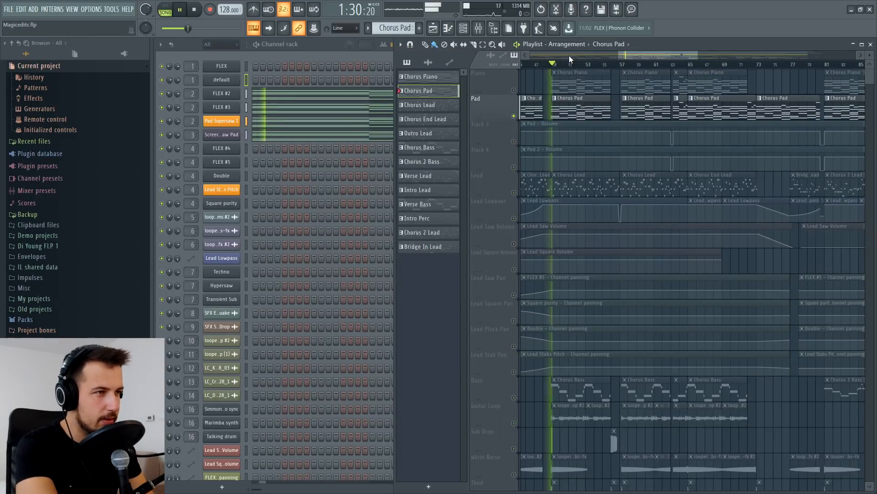
{"action": "left_click", "coordinate": [199, 12]}
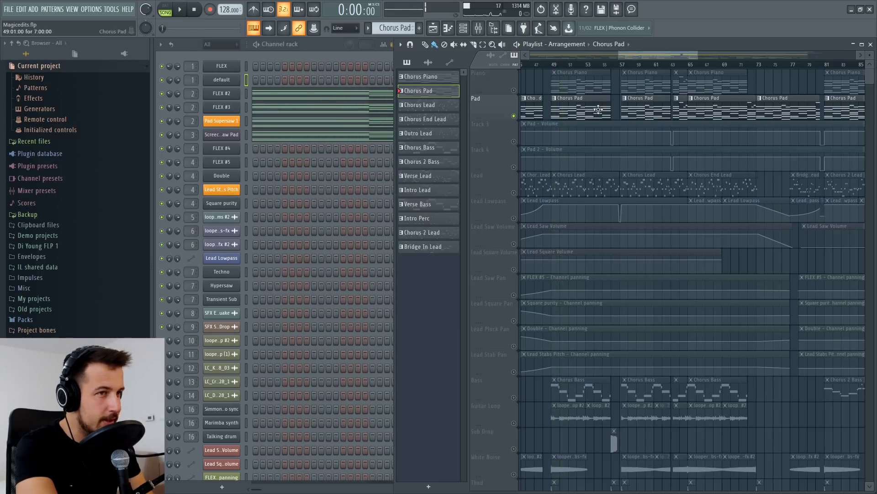
{"action": "left_click", "coordinate": [557, 66]}
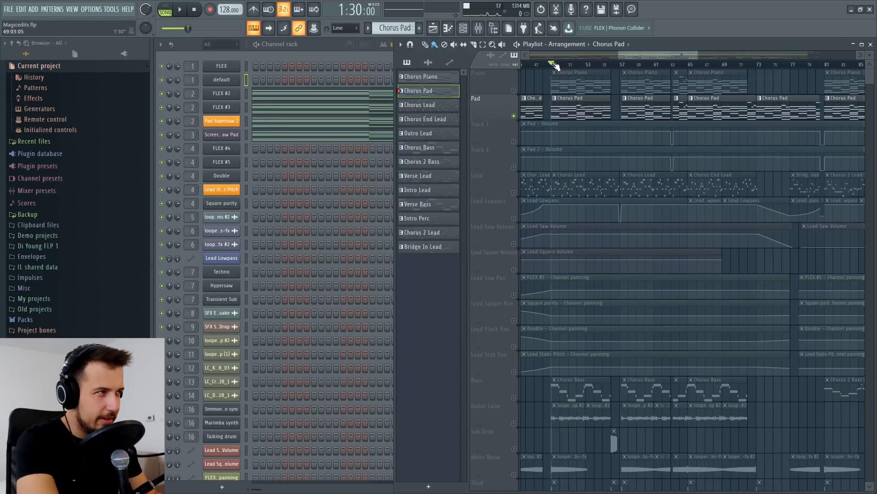
{"action": "key", "text": "space"}
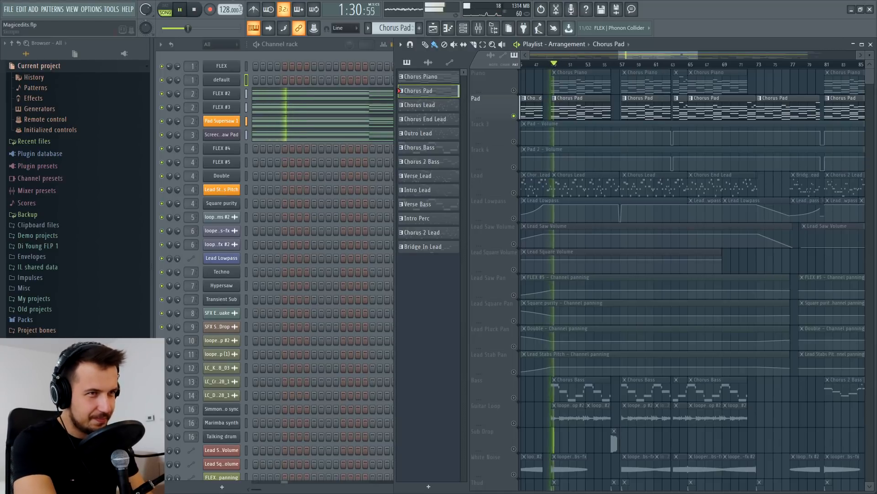
{"action": "left_click", "coordinate": [194, 10]}
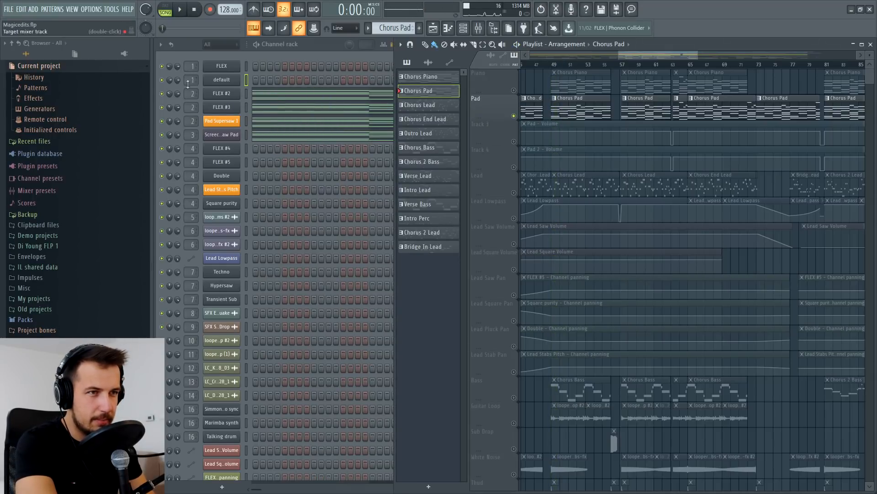
Step: Isolate the FLEX #2, FLEX #3 and Pad Supersaw channels and audition the Chorus Pad pattern with the mixer's Pad insert shown
{"action": "left_click", "coordinate": [168, 122]}
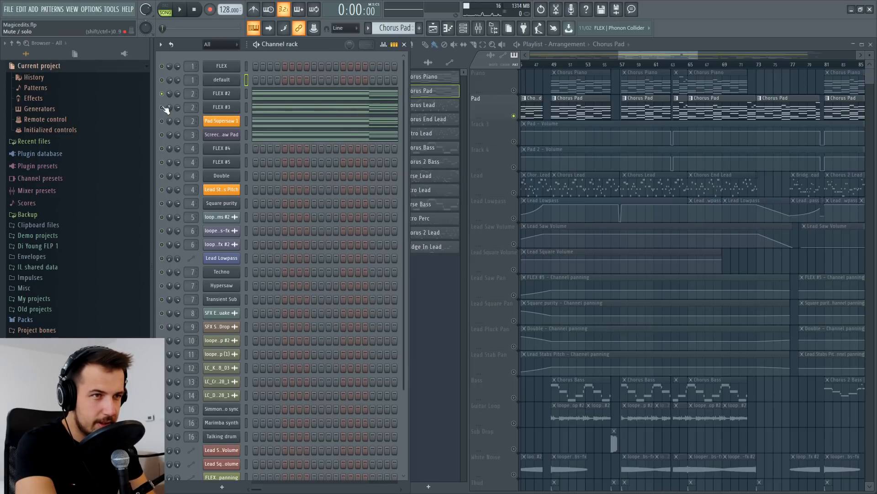
{"action": "left_click", "coordinate": [165, 9]}
{"action": "key", "text": "space"}
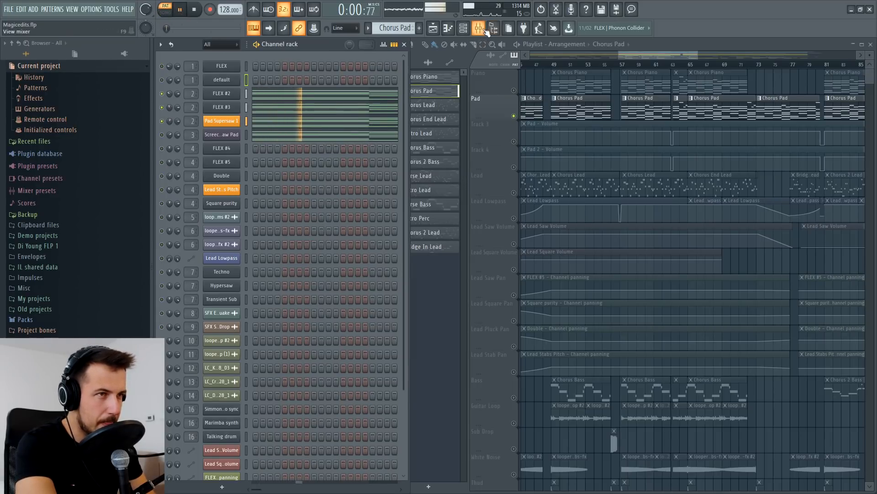
{"action": "key", "text": "F9"}
{"action": "left_click", "coordinate": [232, 181]}
{"action": "left_click", "coordinate": [195, 10]}
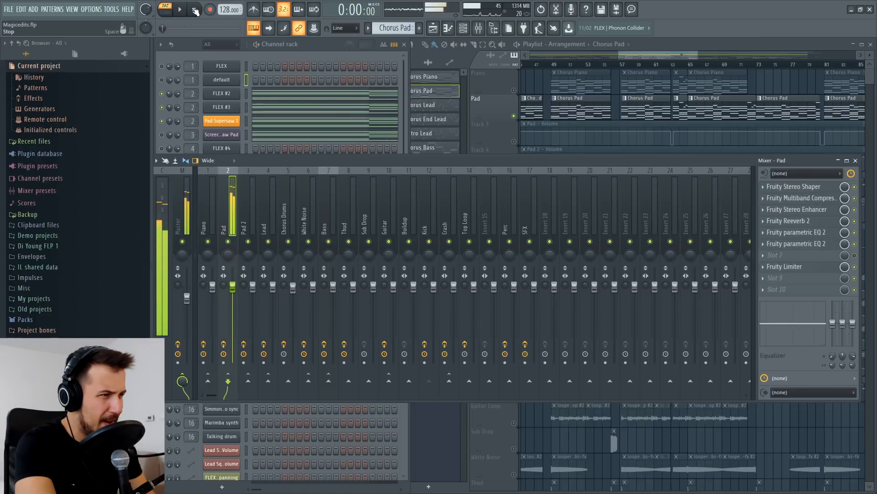
Step: Examine the Pad insert's Stereo Shaper, Multiband Compressor, Stereo Enhancer, Reeverb 2 and both Parametric EQ 2 effects
{"action": "left_click", "coordinate": [816, 188]}
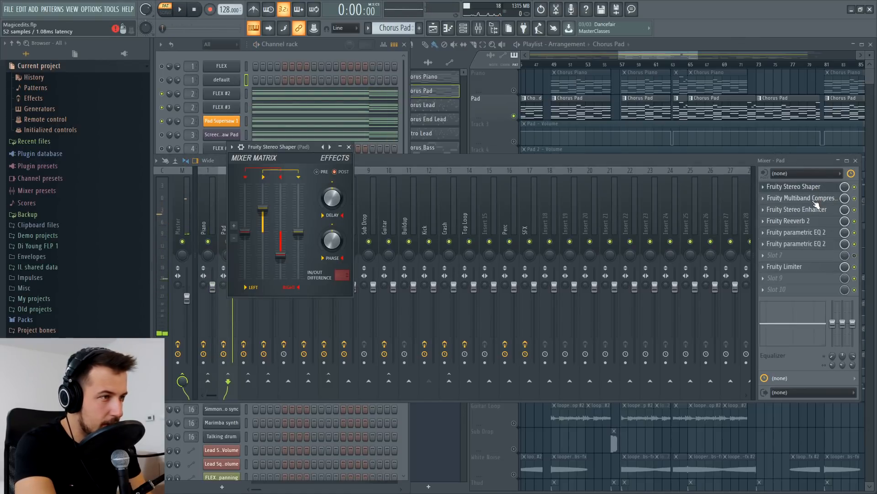
{"action": "left_click", "coordinate": [815, 201]}
{"action": "left_click", "coordinate": [810, 221]}
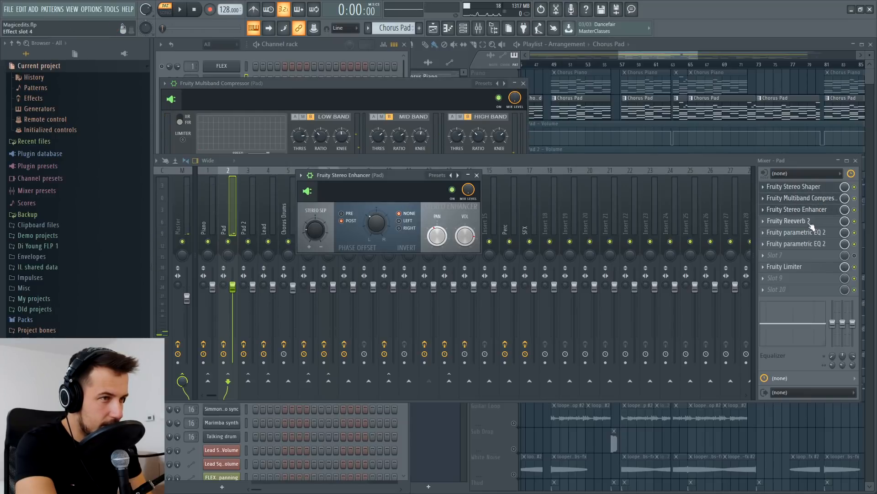
{"action": "left_click", "coordinate": [816, 232]}
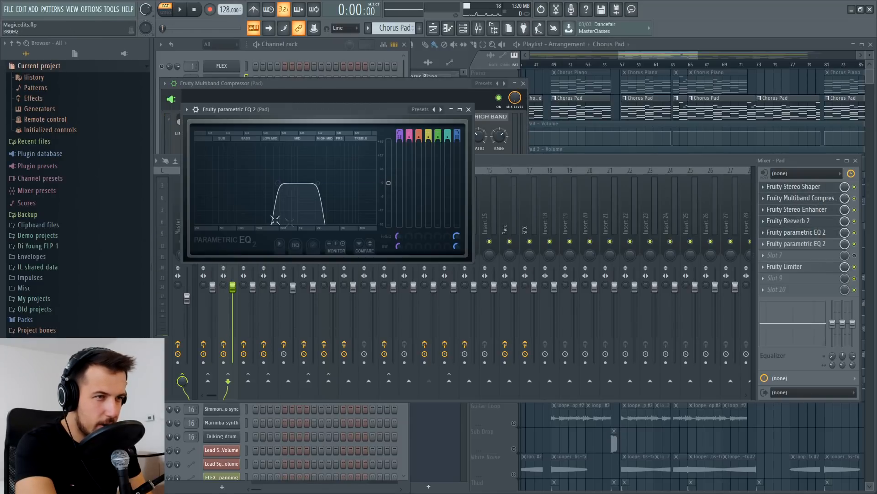
{"action": "left_click", "coordinate": [803, 247]}
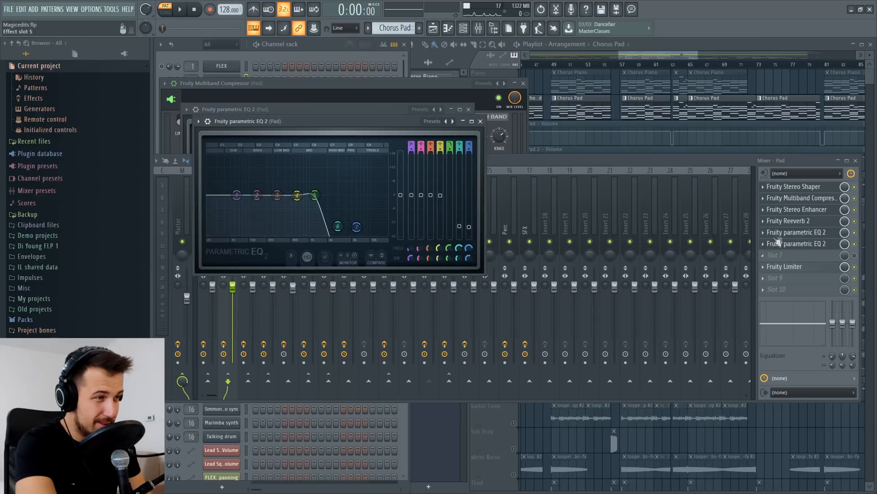
{"action": "left_click", "coordinate": [787, 234]}
{"action": "left_click", "coordinate": [791, 235]}
{"action": "left_click", "coordinate": [796, 245]}
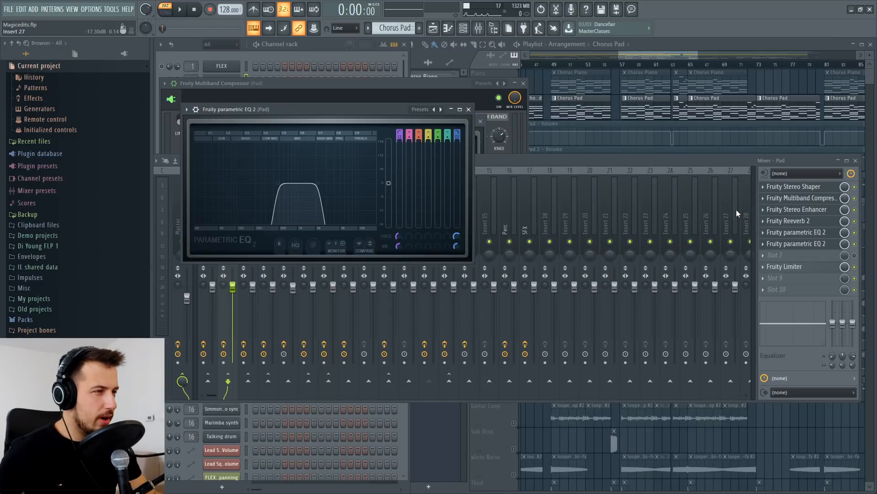
Step: Enlarge the Pad insert's band-pass Parametric EQ 2 to inspect its curve, and close both EQs and the Multiband Compressor
{"action": "left_click", "coordinate": [460, 109]}
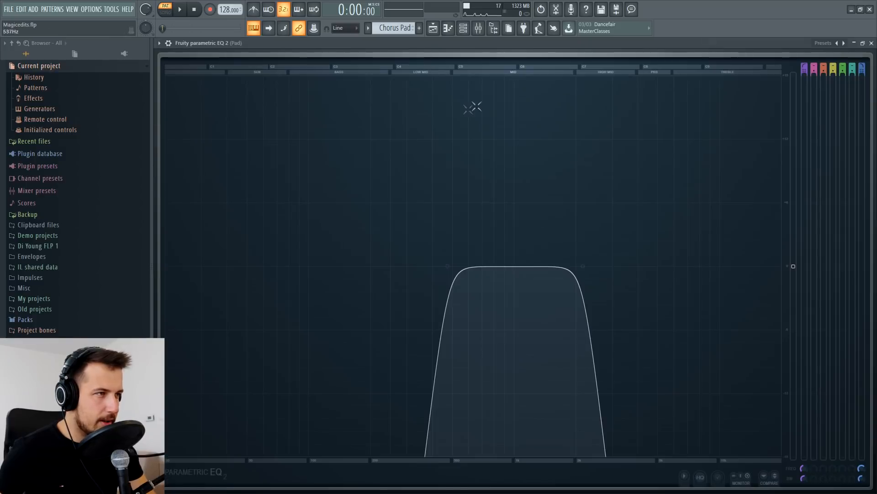
{"action": "left_click", "coordinate": [863, 44]}
{"action": "left_click", "coordinate": [469, 110]}
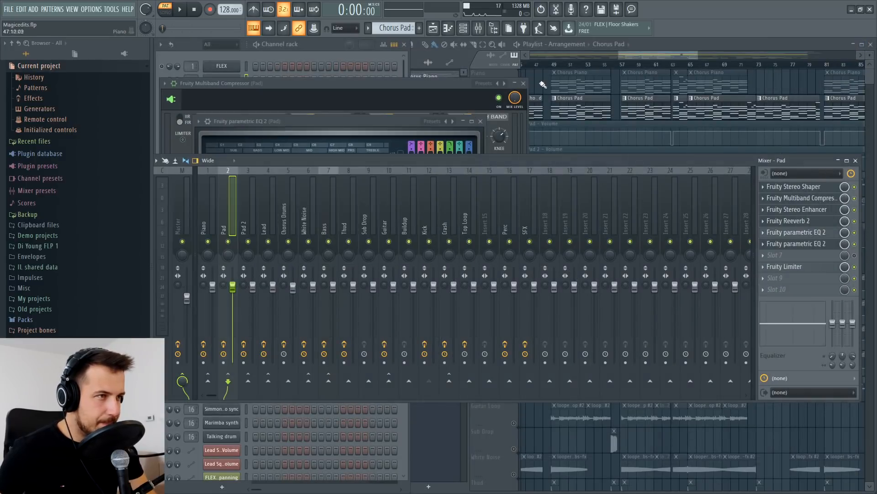
{"action": "left_click", "coordinate": [523, 83]}
{"action": "left_click", "coordinate": [480, 121]}
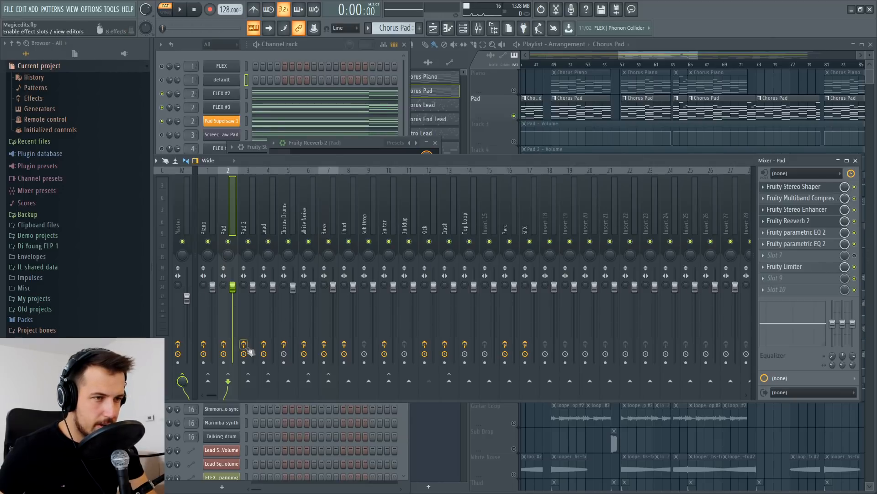
Step: Audition the Chorus Pad pattern with the Pad insert's effects bypassed and re-examine its band-pass Parametric EQ 2
{"action": "left_click", "coordinate": [181, 11]}
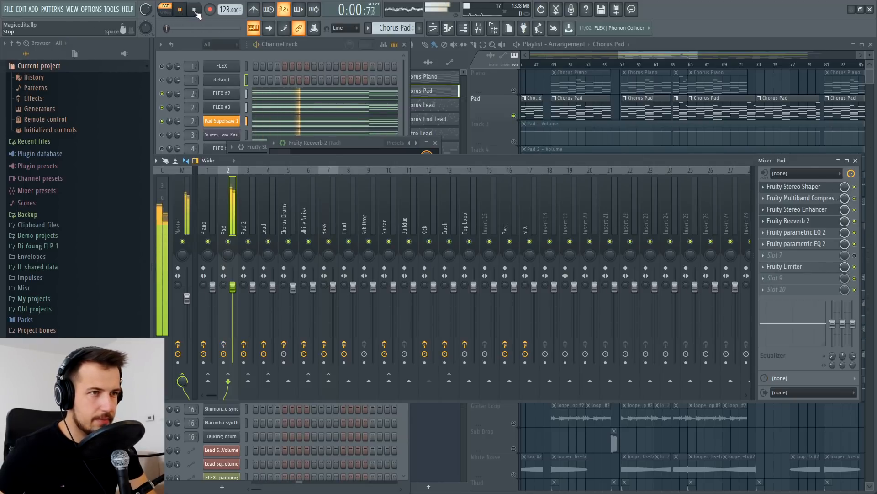
{"action": "left_click", "coordinate": [197, 11]}
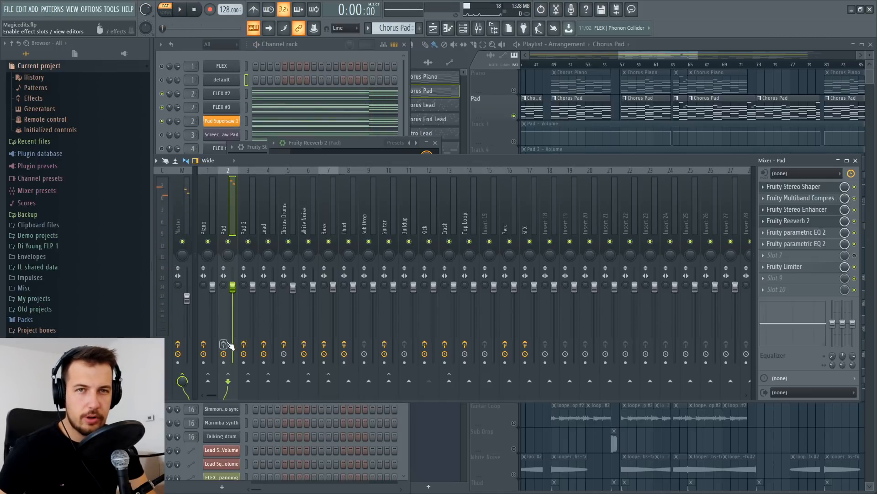
{"action": "left_click", "coordinate": [822, 233]}
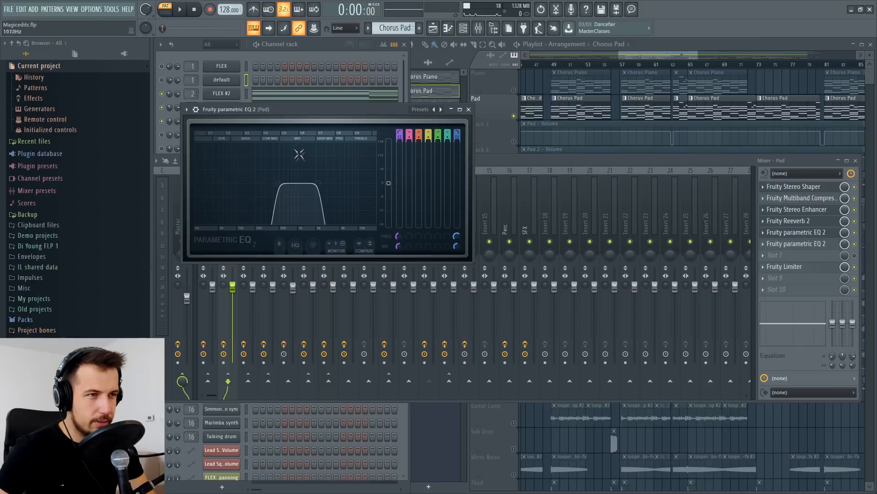
{"action": "left_click_drag", "start_coordinate": [315, 197], "coordinate": [322, 204]}
{"action": "left_click", "coordinate": [469, 109]}
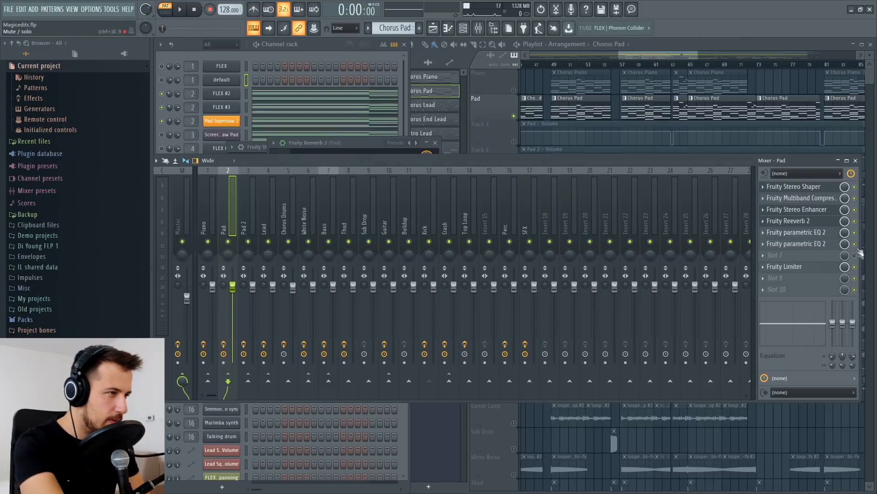
Step: Reset the mixer's Pad insert by loading the Default mixer track state
{"action": "right_click", "coordinate": [232, 198]}
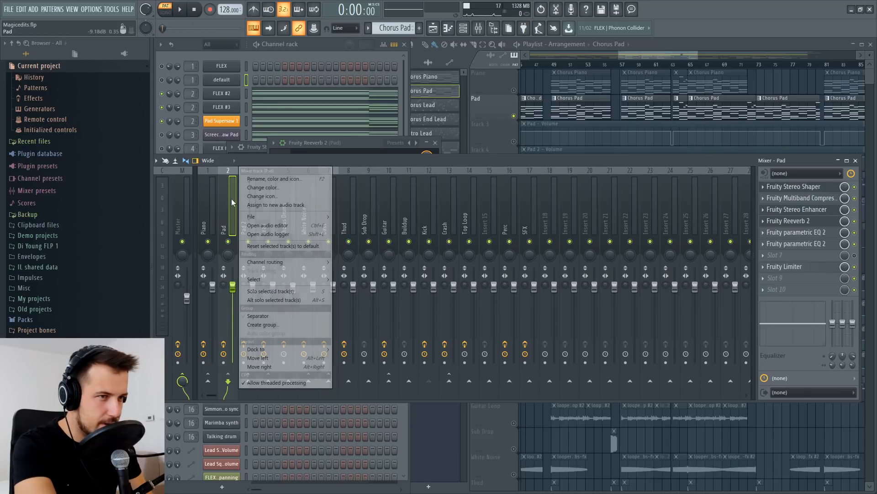
{"action": "mouse_move", "coordinate": [259, 215]}
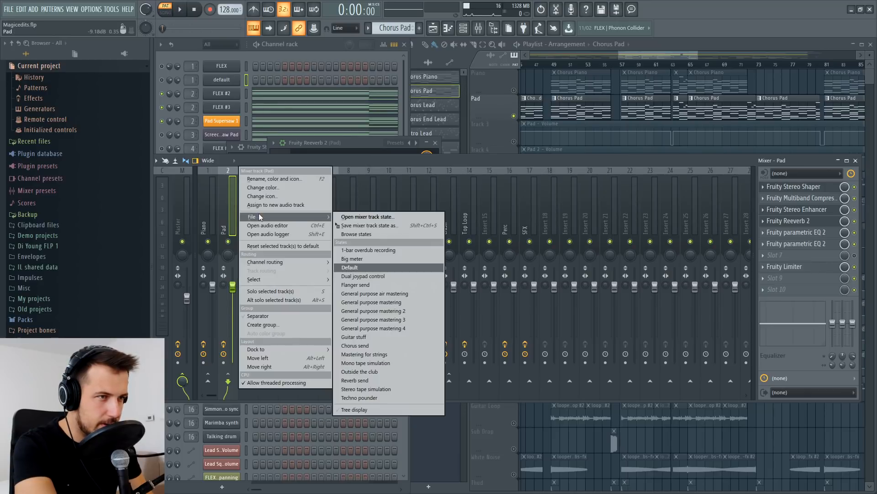
{"action": "left_click", "coordinate": [373, 265]}
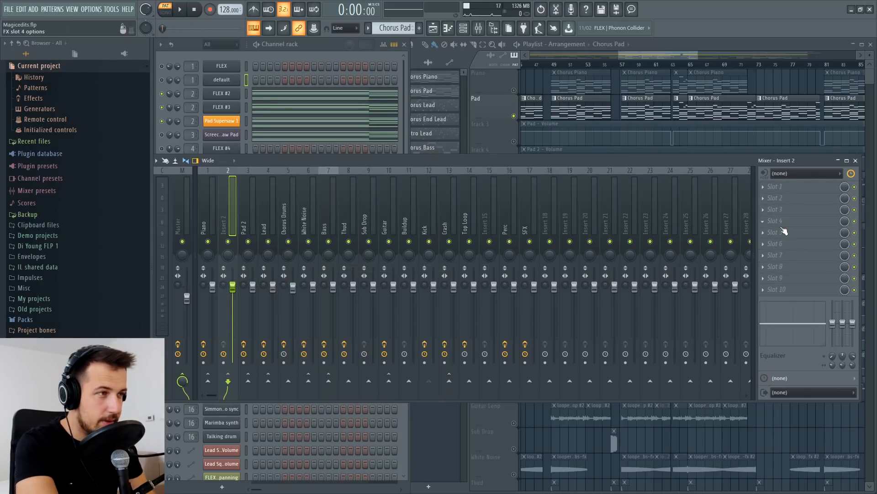
Step: Add Fruity Parametric EQ 2 to slot 1 of Insert 2, make band 1 a high-pass, and raise its cutoff to band 2's frequency
{"action": "left_click", "coordinate": [775, 190]}
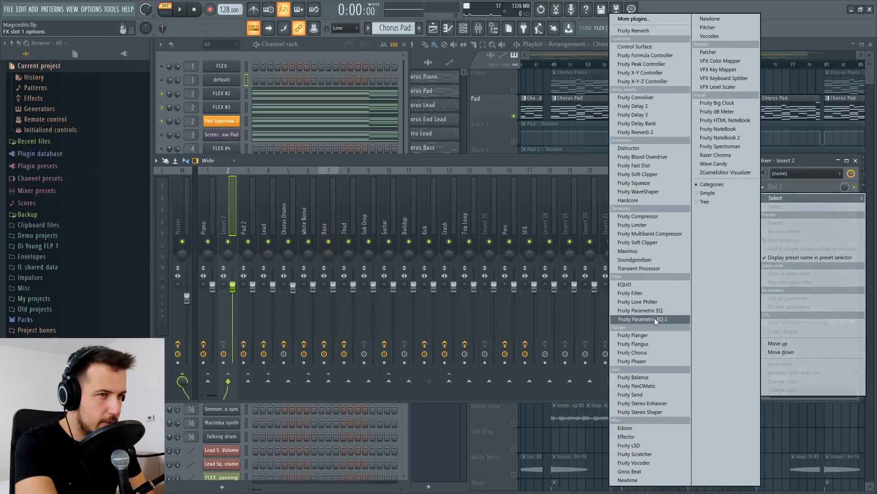
{"action": "left_click", "coordinate": [654, 317]}
{"action": "right_click", "coordinate": [270, 221]}
{"action": "mouse_move", "coordinate": [286, 244]}
{"action": "left_click", "coordinate": [328, 270]}
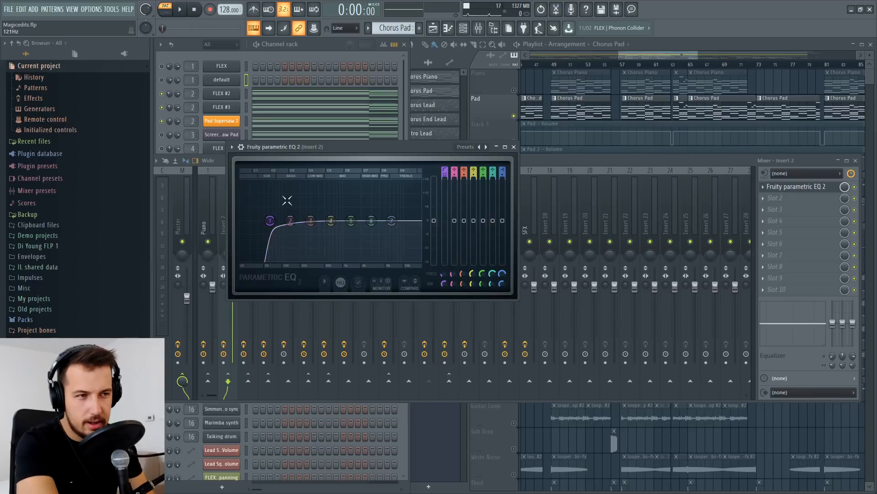
{"action": "left_click_drag", "start_coordinate": [270, 221], "coordinate": [293, 220]}
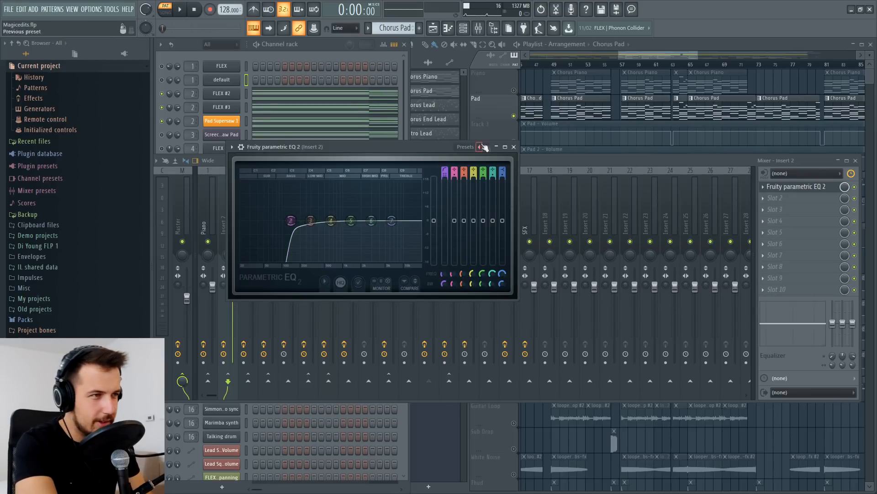
{"action": "left_click", "coordinate": [514, 147]}
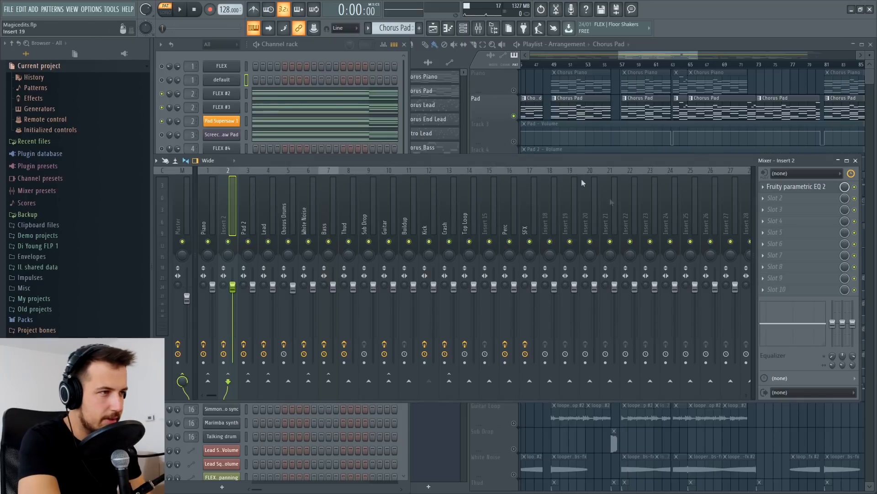
Step: Add a Fruity Limiter to slot 10 of Insert 2, sidechain its compressor to the Kick, and lower the threshold
{"action": "left_click", "coordinate": [777, 290]}
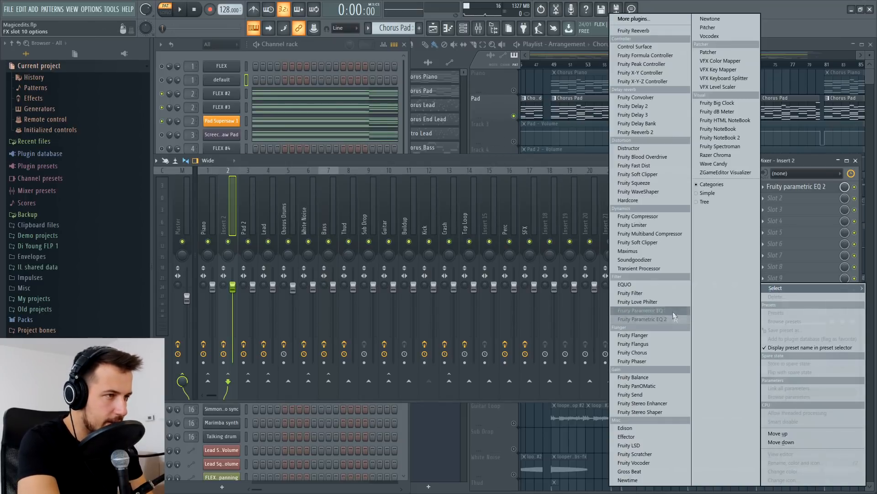
{"action": "left_click", "coordinate": [648, 224]}
{"action": "left_click", "coordinate": [323, 305]}
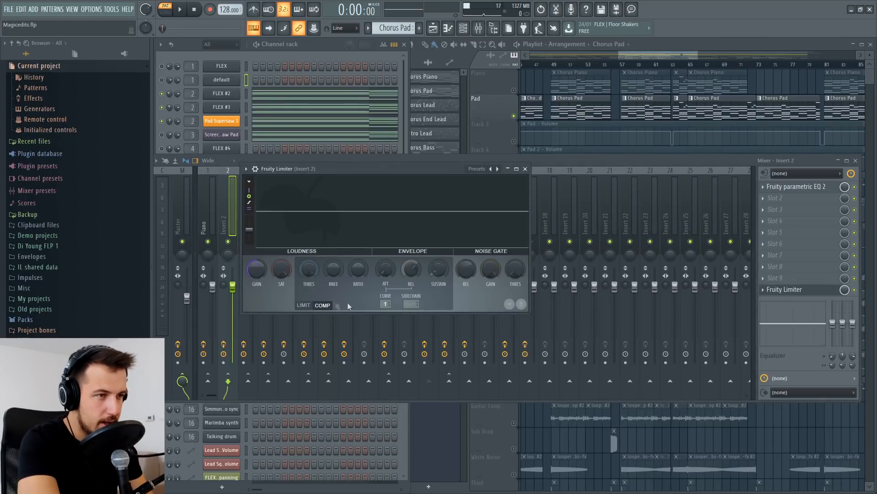
{"action": "left_click", "coordinate": [411, 304]}
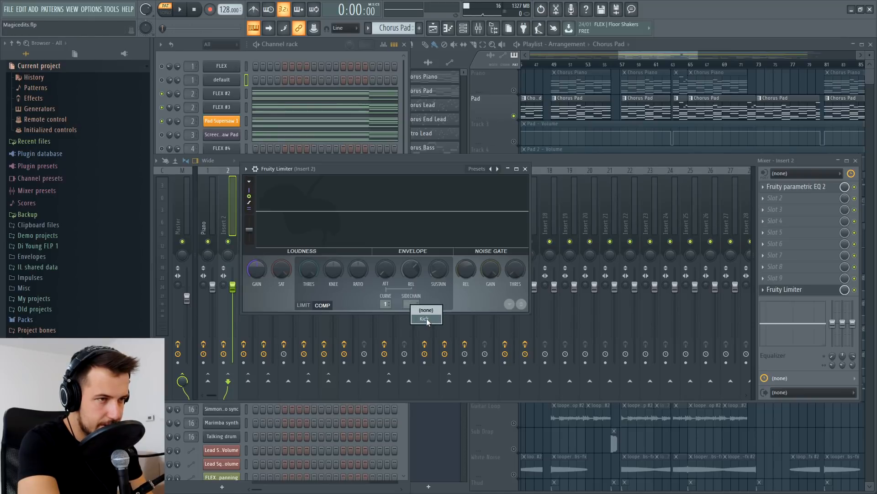
{"action": "left_click", "coordinate": [427, 321]}
{"action": "left_click_drag", "start_coordinate": [304, 274], "coordinate": [303, 297]}
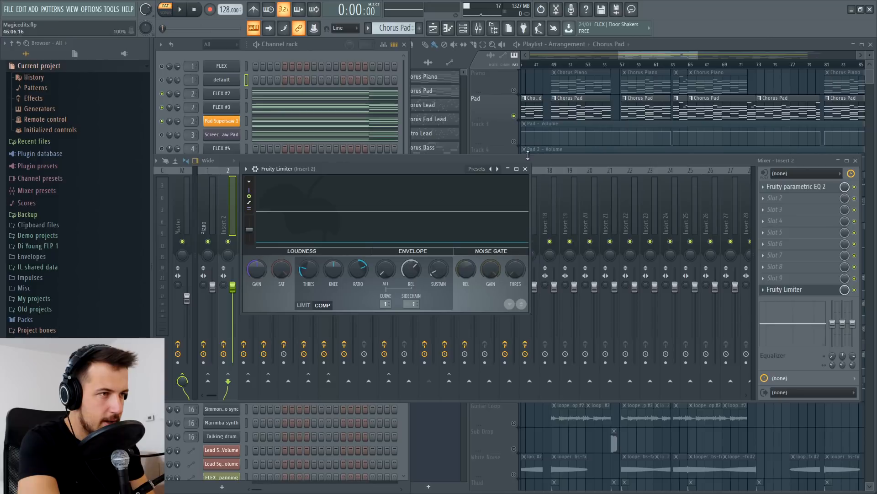
Step: Play the song from the chorus at bar 49 with Insert 2's Parametric EQ 2 open to examine the pads' spectrum
{"action": "left_click", "coordinate": [525, 169]}
{"action": "left_click", "coordinate": [552, 67]}
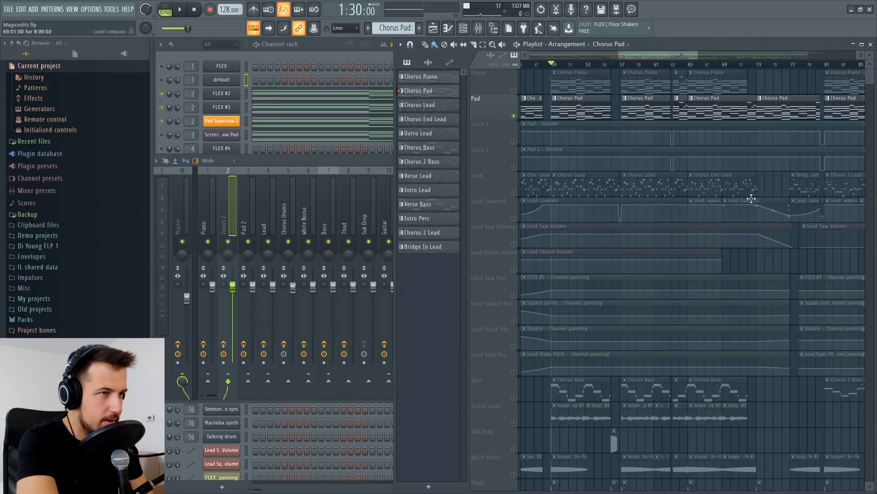
{"action": "left_click", "coordinate": [305, 164]}
{"action": "left_click", "coordinate": [785, 188]}
{"action": "key", "text": "space"}
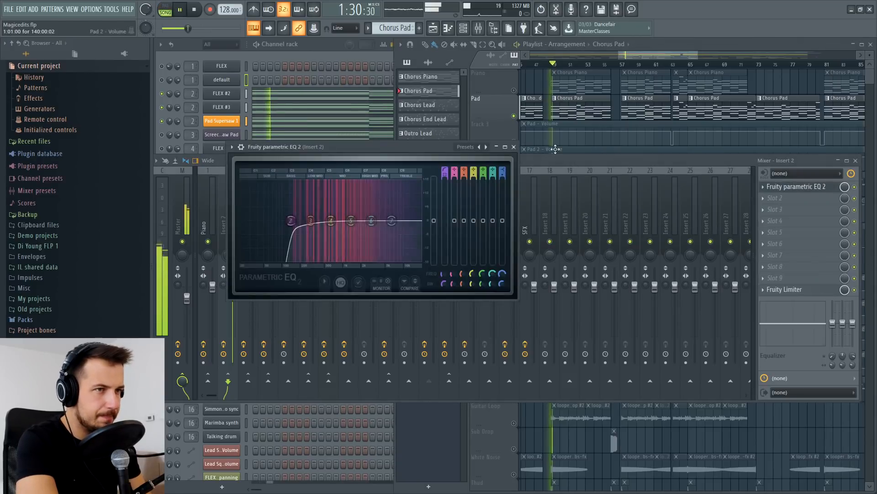
{"action": "left_click", "coordinate": [193, 9]}
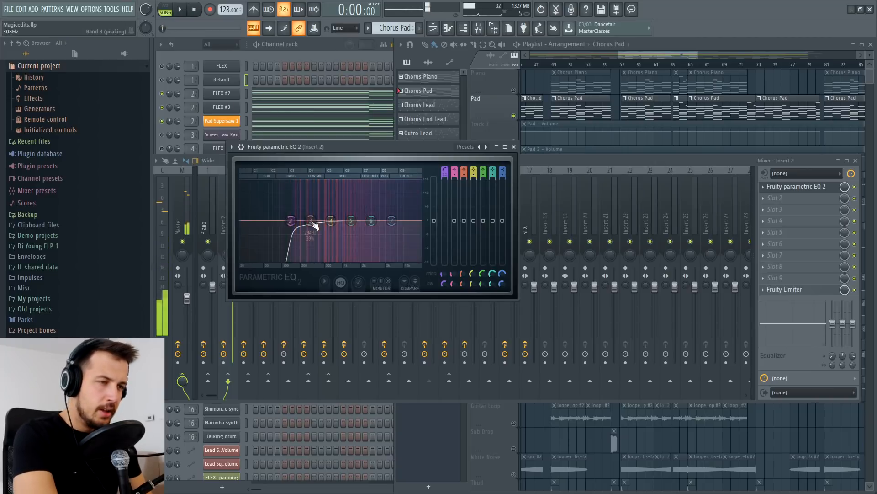
Step: Dip bands 4 to 7 of Insert 2's Parametric EQ 2 and slightly raise the high-pass cutoff while the song plays
{"action": "left_click_drag", "start_coordinate": [330, 221], "coordinate": [393, 232]}
{"action": "key", "text": "space"}
{"action": "left_click_drag", "start_coordinate": [291, 229], "coordinate": [389, 228]}
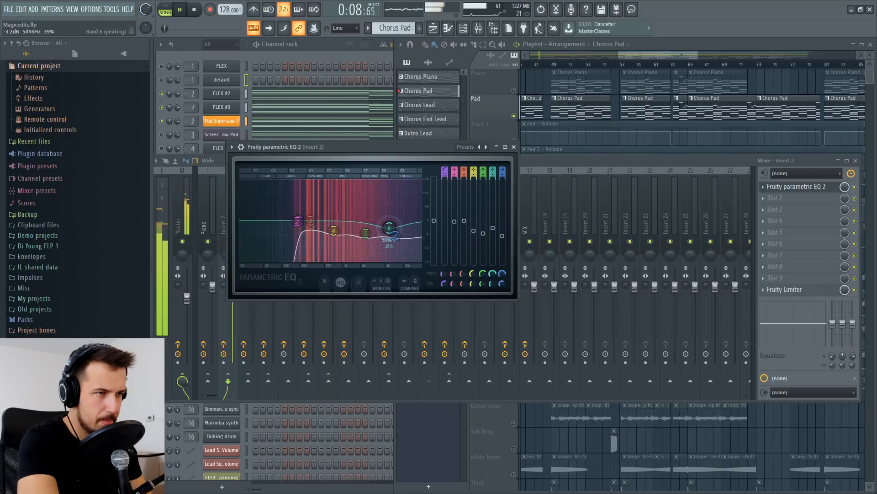
{"action": "left_click_drag", "start_coordinate": [334, 231], "coordinate": [332, 232]}
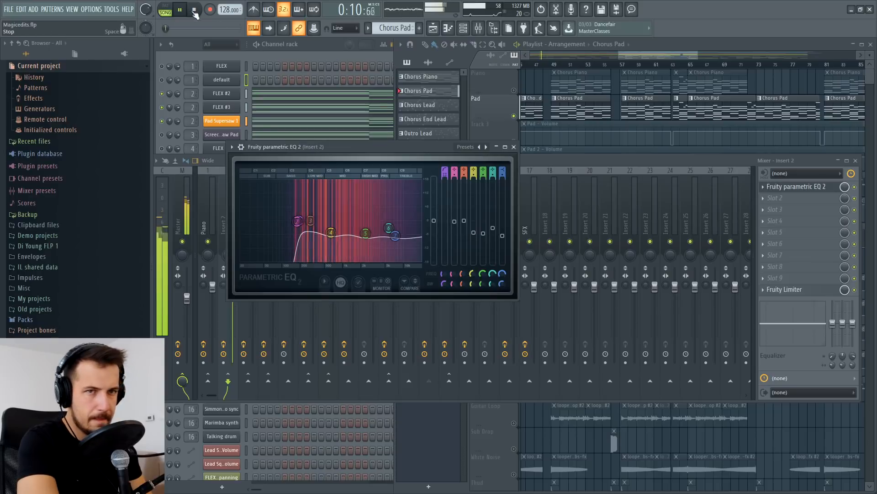
{"action": "key", "text": "space"}
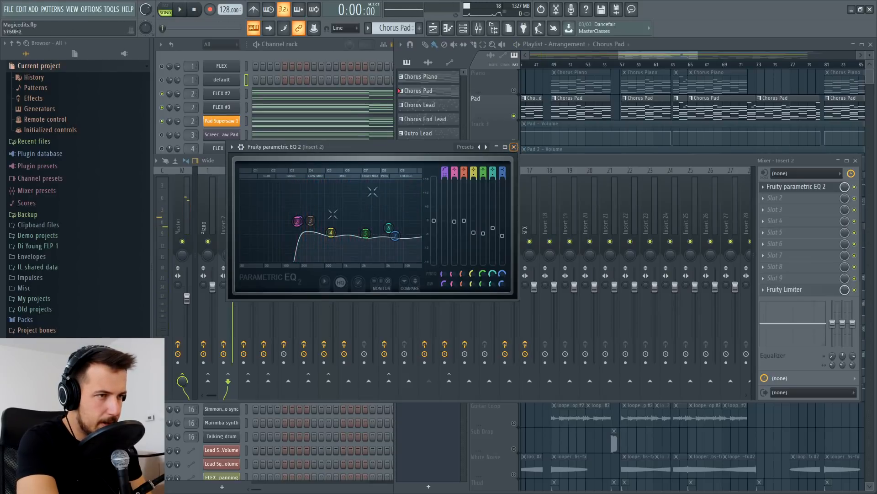
{"action": "left_click", "coordinate": [515, 147]}
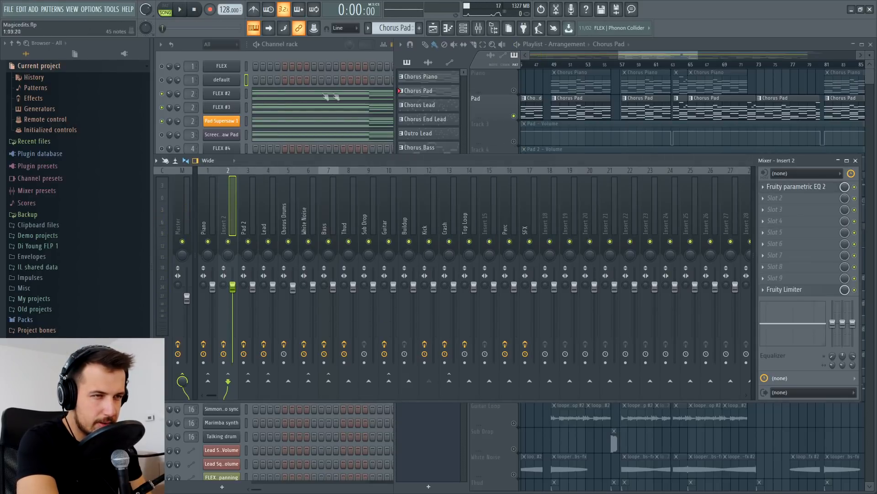
Step: Audition single notes on the FLEX #2 pad in pattern mode to judge its release tail
{"action": "left_click", "coordinate": [234, 94]}
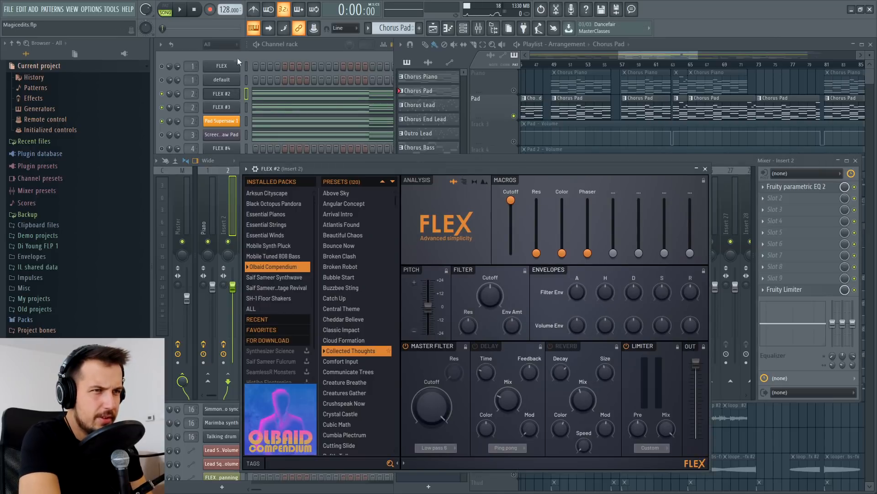
{"action": "left_click", "coordinate": [172, 12]}
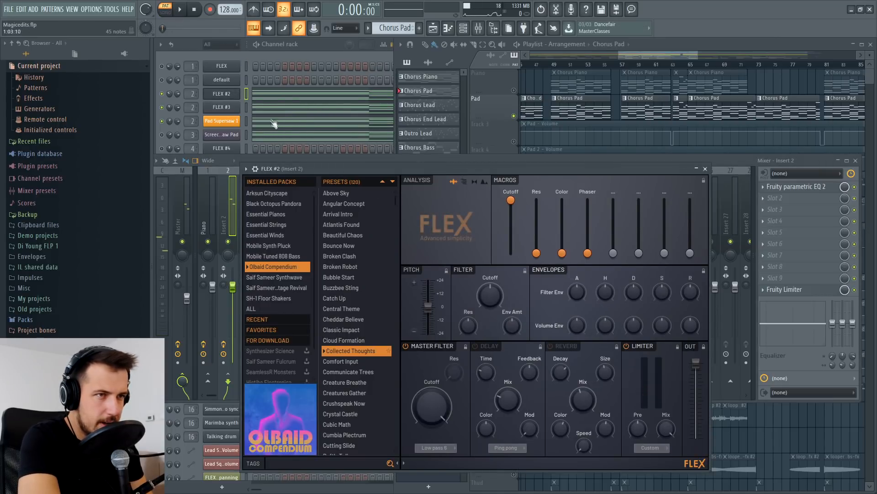
{"action": "left_click", "coordinate": [246, 98]}
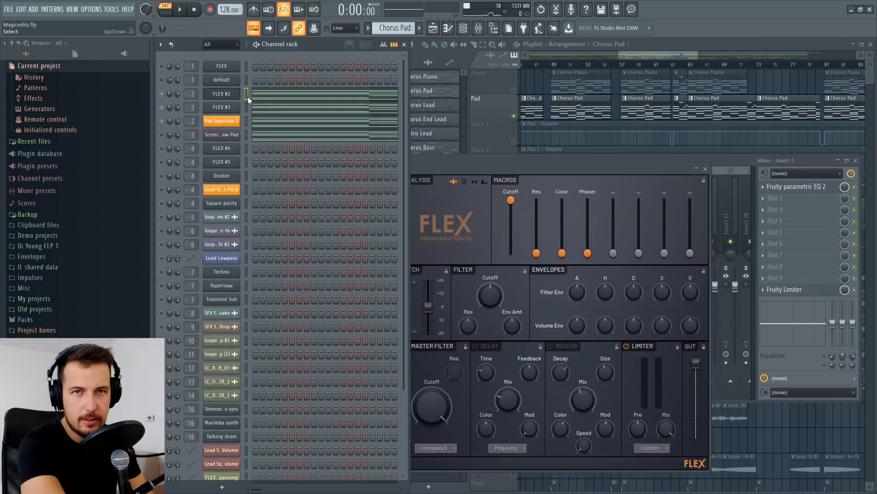
{"action": "key", "text": "v"}
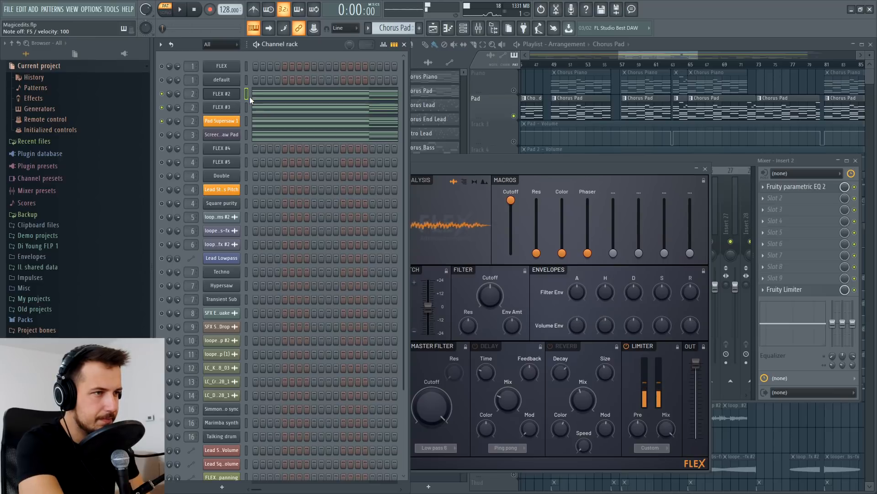
{"action": "key", "text": "v"}
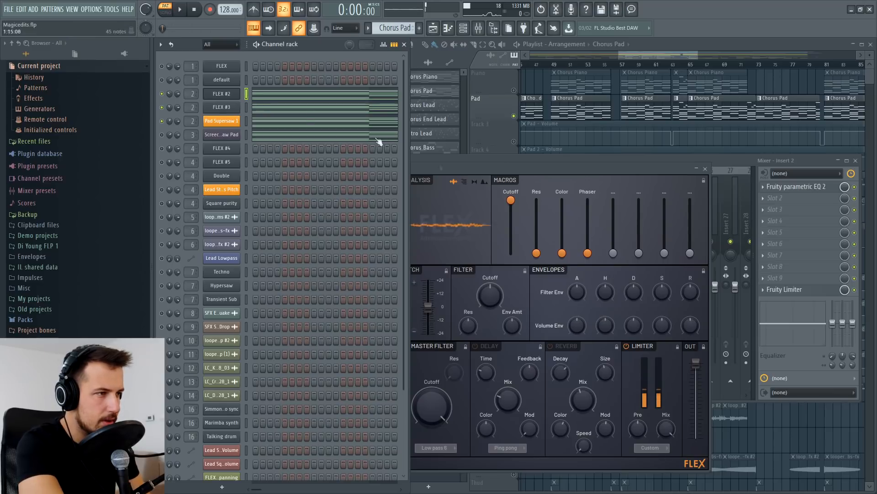
{"action": "left_click", "coordinate": [709, 169]}
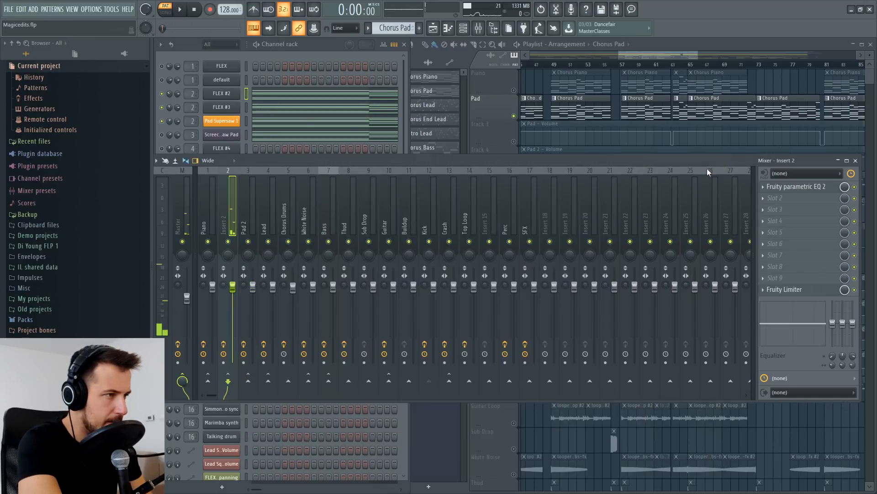
{"action": "left_click", "coordinate": [795, 187]}
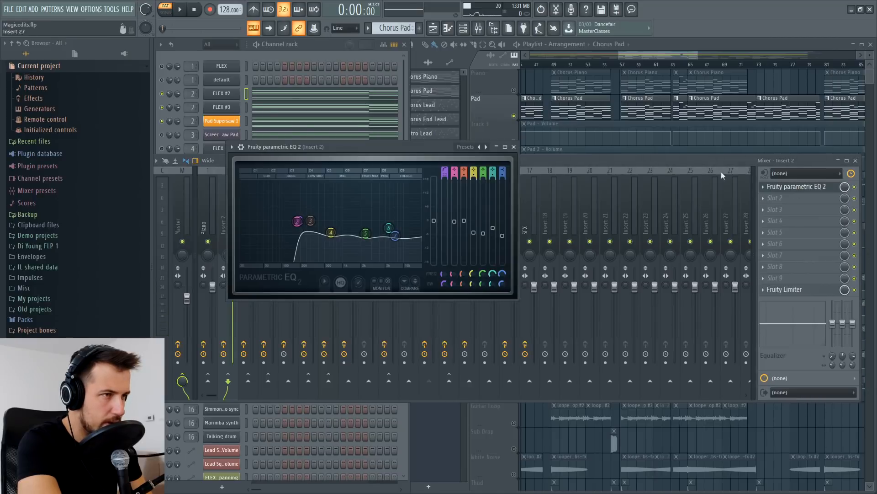
{"action": "left_click", "coordinate": [514, 147]}
Step: Shorten the volume envelope release of the FLEX #2 and FLEX #3 pads
{"action": "left_click", "coordinate": [222, 94]}
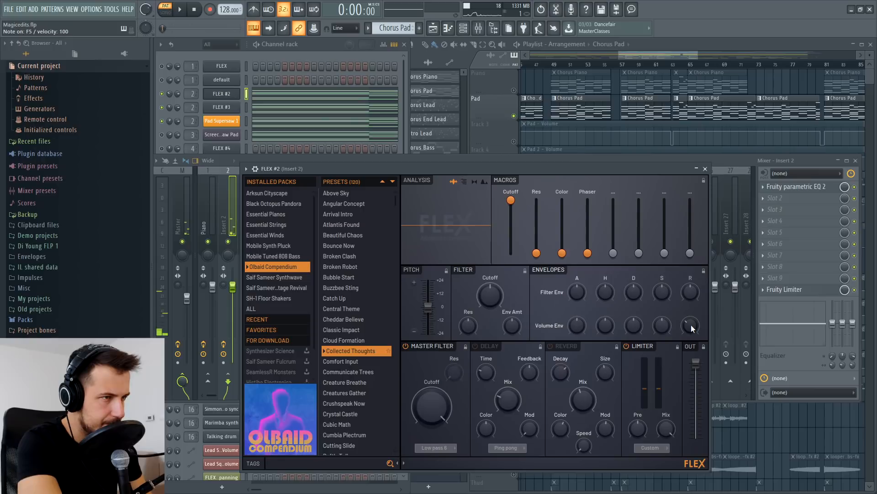
{"action": "left_click", "coordinate": [226, 109]}
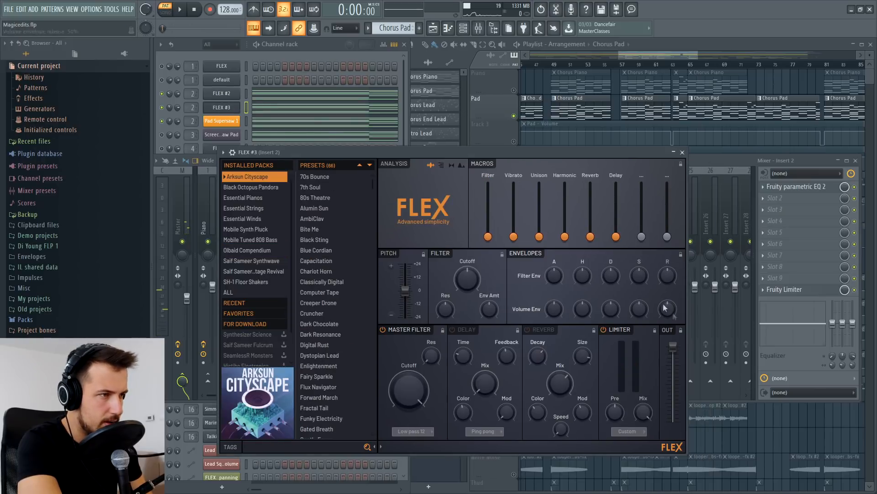
{"action": "left_click_drag", "start_coordinate": [670, 313], "coordinate": [670, 319]}
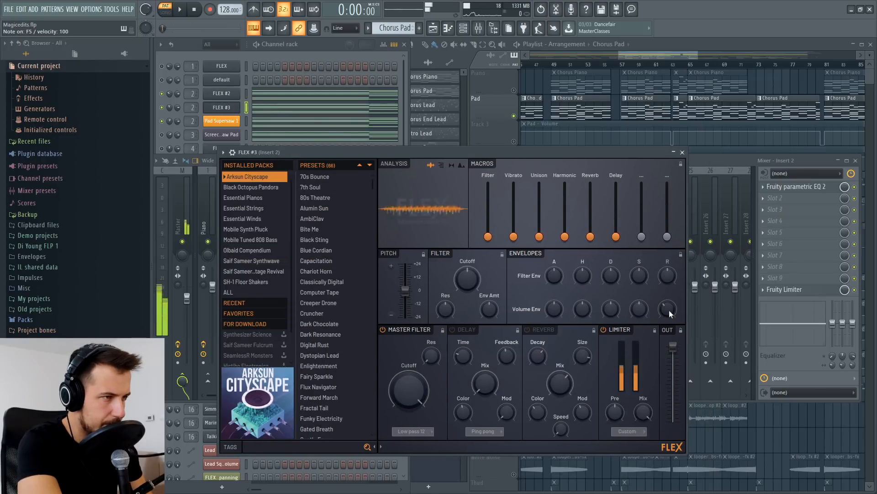
{"action": "left_click", "coordinate": [683, 152]}
Step: Solo the saw pad channel routed to insert 3 and audition its Chorus Pad part with the Pad 2 insert selected
{"action": "left_click", "coordinate": [249, 120]}
{"action": "left_click", "coordinate": [247, 134]}
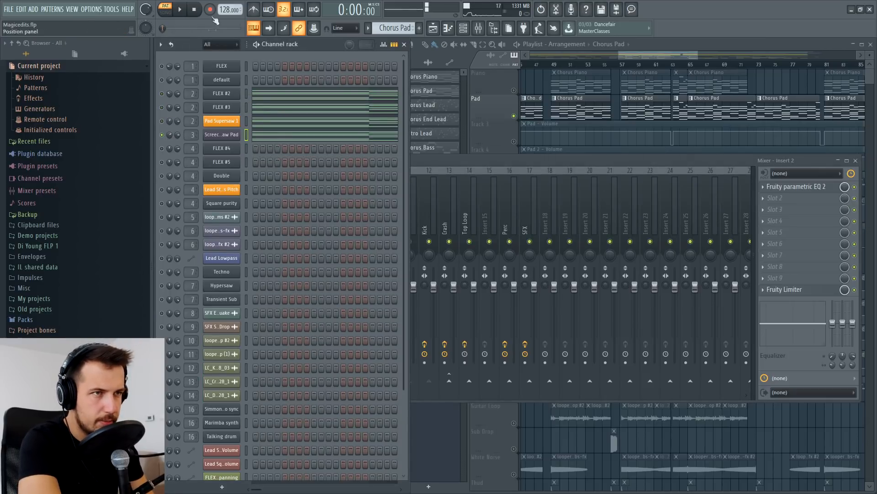
{"action": "left_click", "coordinate": [463, 160]}
{"action": "key", "text": "space"}
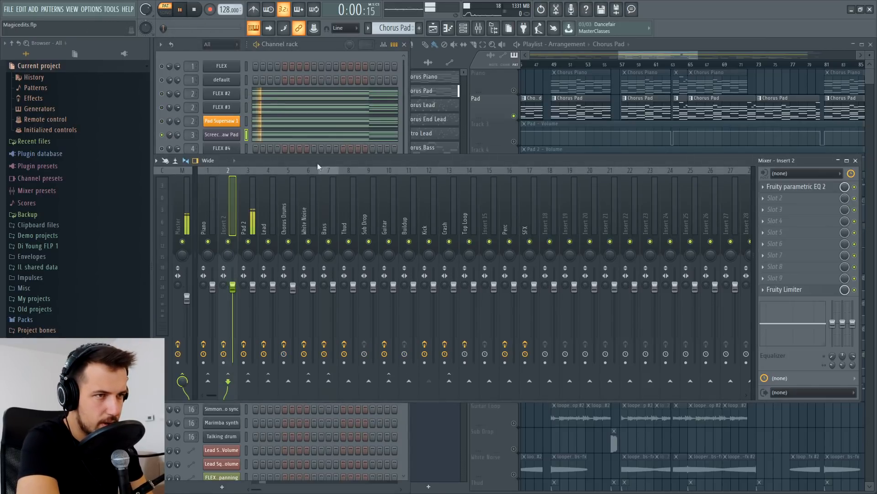
{"action": "left_click", "coordinate": [251, 188]}
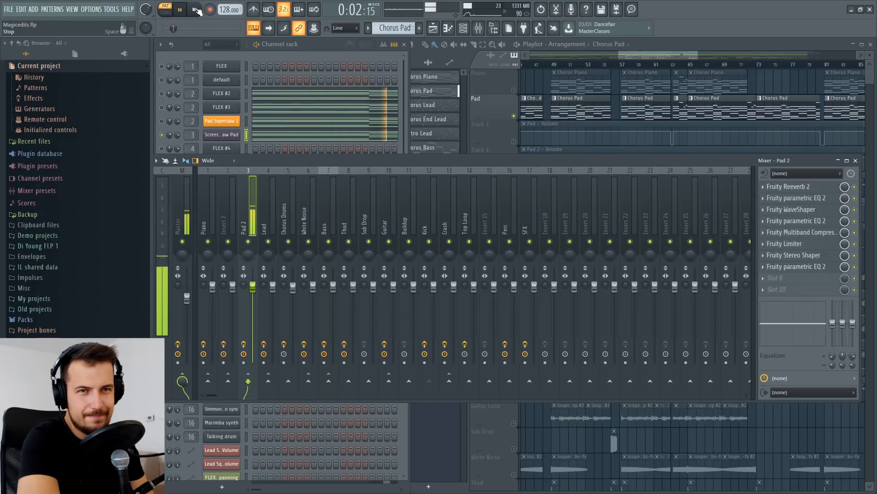
{"action": "left_click", "coordinate": [195, 9]}
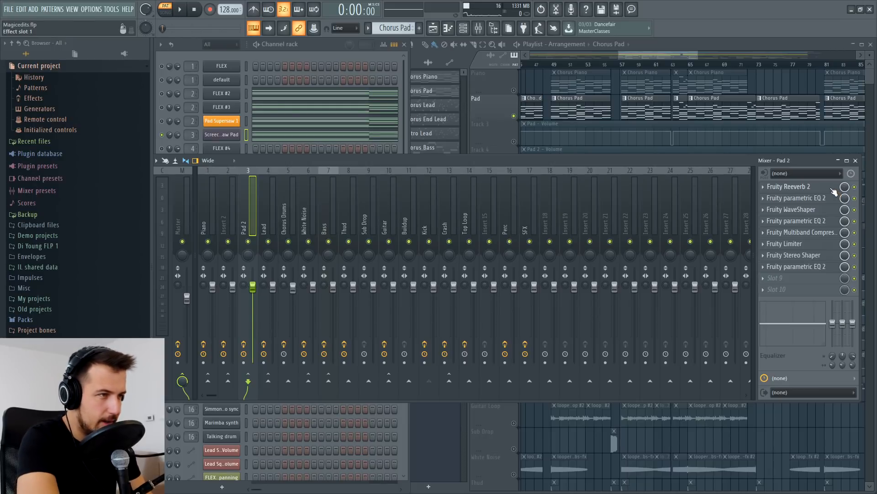
Step: Examine every effect in Pad 2's chain, from Fruity Reeverb 2 in slot 1 to the Parametric EQ 2 in slot 8
{"action": "left_click", "coordinate": [830, 188]}
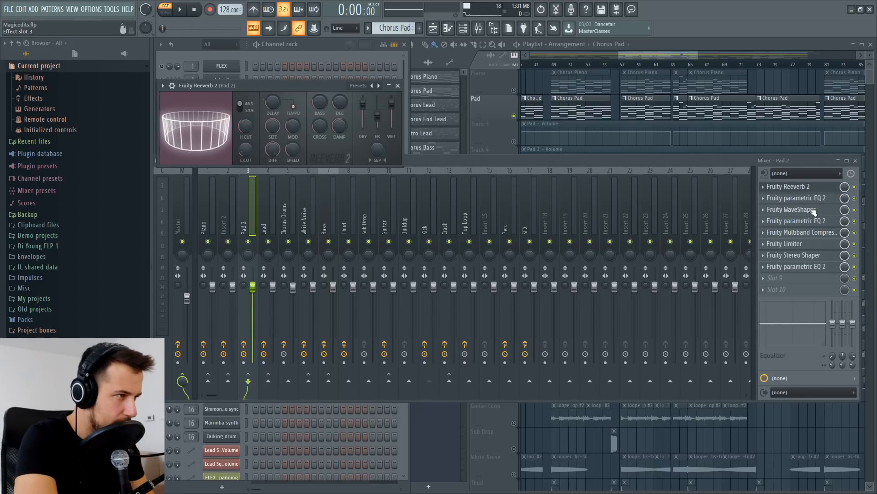
{"action": "left_click", "coordinate": [815, 199]}
{"action": "left_click", "coordinate": [816, 209]}
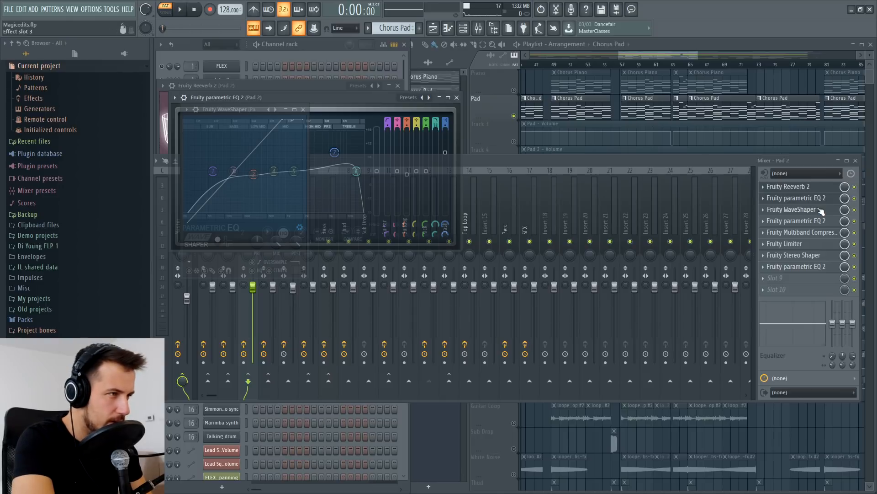
{"action": "left_click", "coordinate": [808, 222]}
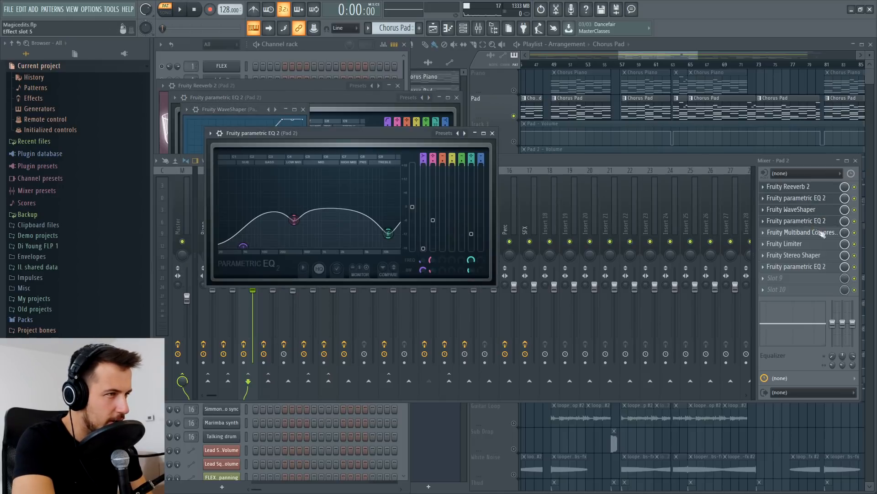
{"action": "left_click", "coordinate": [822, 233]}
{"action": "left_click", "coordinate": [816, 245]}
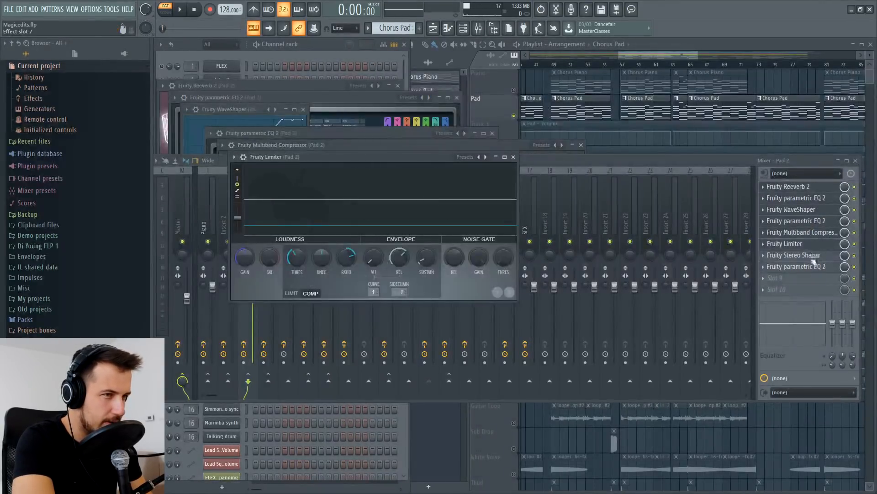
{"action": "left_click", "coordinate": [812, 256]}
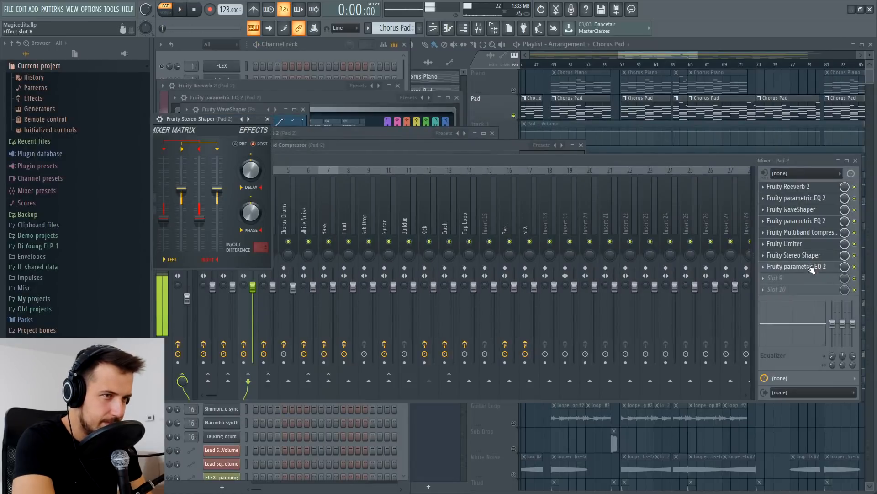
{"action": "left_click", "coordinate": [812, 269]}
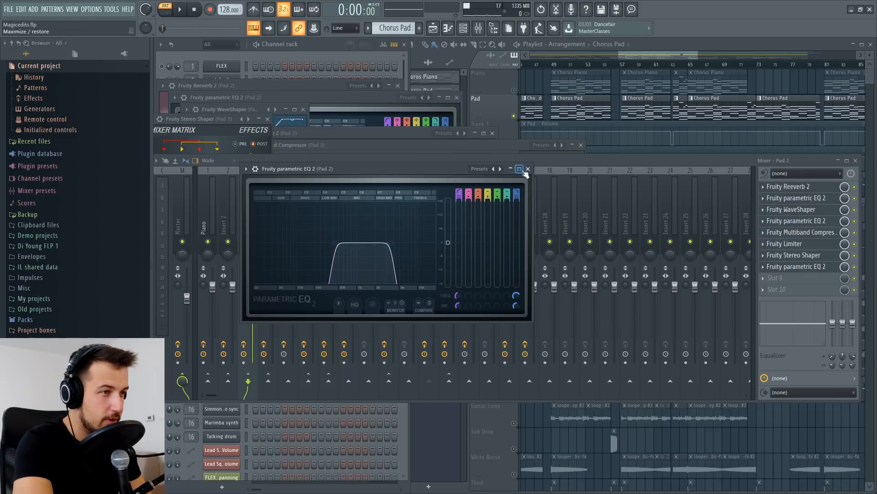
{"action": "left_click", "coordinate": [528, 169]}
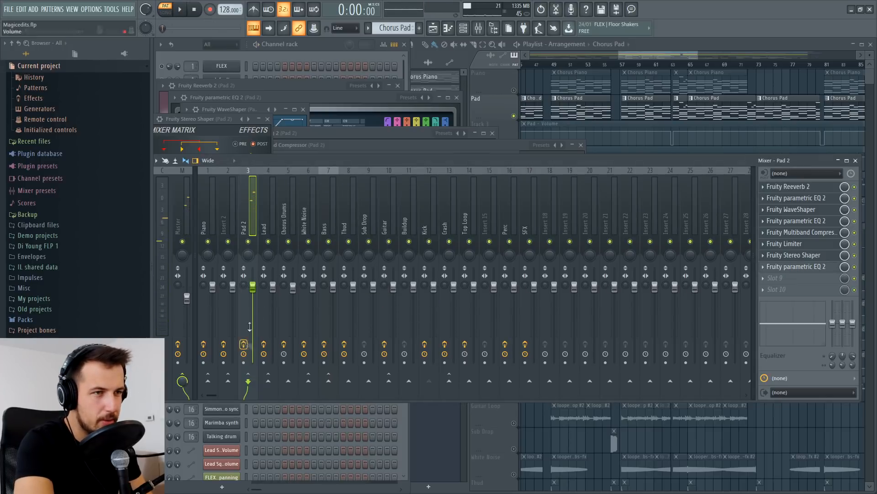
Step: Reset the mixer's Pad 2 insert by loading the Default mixer track state
{"action": "right_click", "coordinate": [248, 207]}
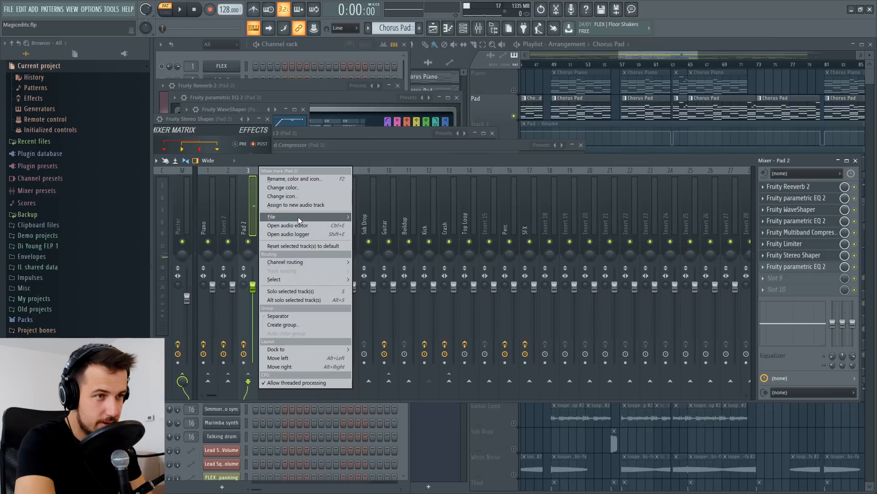
{"action": "mouse_move", "coordinate": [298, 216]}
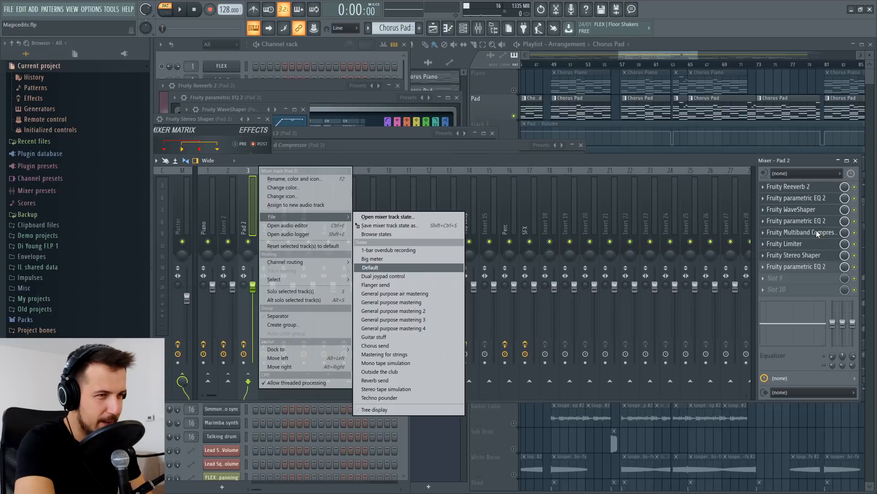
{"action": "left_click", "coordinate": [403, 267]}
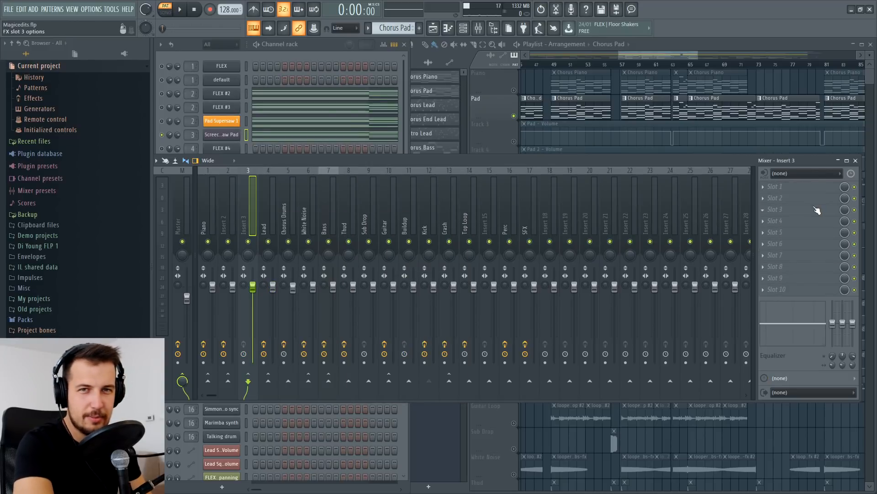
Step: Add Fruity Parametric EQ 2 to slot 1 of Insert 3, make band 1 a high-pass, and raise its cutoff to band 2's frequency
{"action": "left_click", "coordinate": [787, 192]}
{"action": "left_click", "coordinate": [648, 320]}
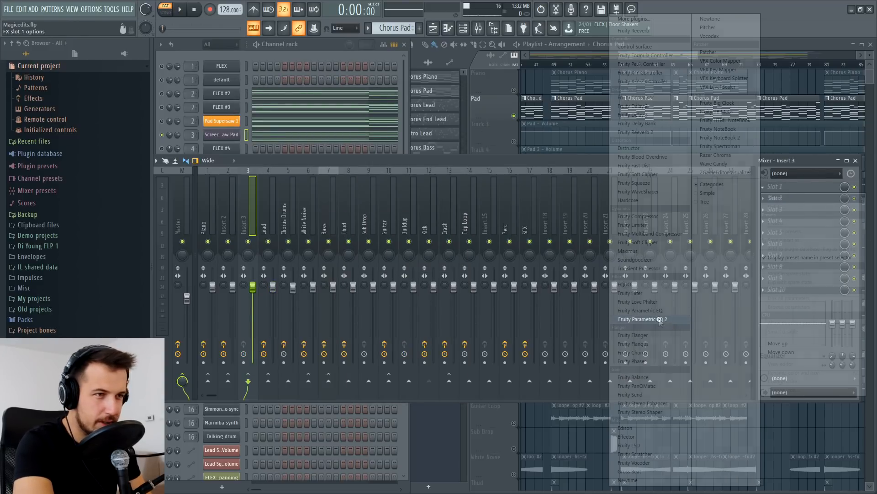
{"action": "right_click", "coordinate": [200, 160]}
{"action": "mouse_move", "coordinate": [216, 184]}
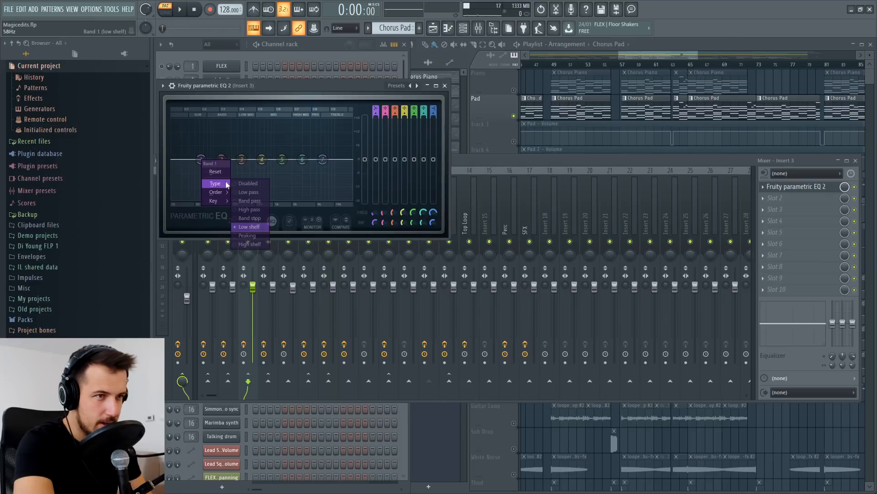
{"action": "left_click", "coordinate": [255, 201]}
{"action": "left_click_drag", "start_coordinate": [201, 159], "coordinate": [226, 160]}
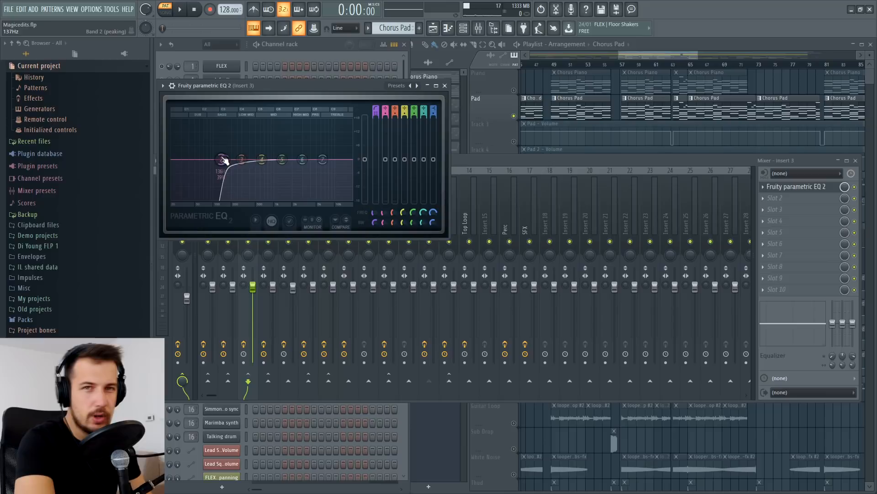
Step: Cut bands 4, 5 and 6 in Insert 3's EQ, placing band 6 at about 5 kHz, and audition the pad
{"action": "left_click_drag", "start_coordinate": [262, 159], "coordinate": [316, 172]}
{"action": "key", "text": "space"}
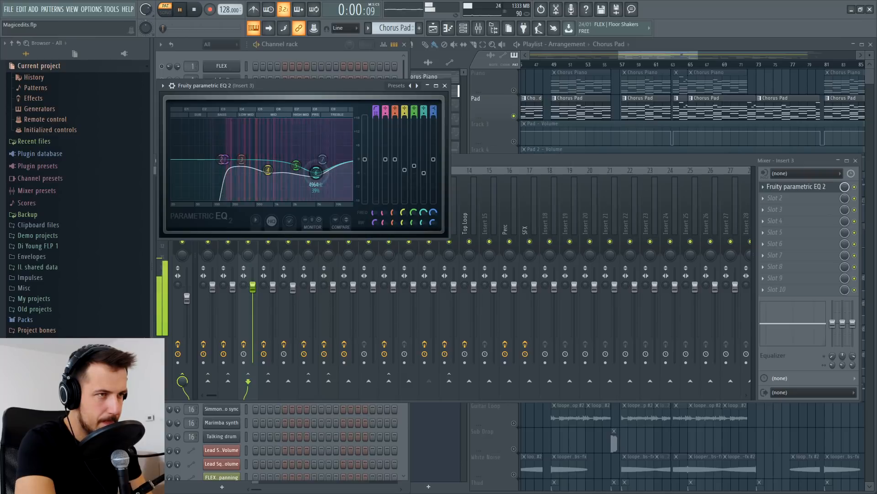
{"action": "left_click", "coordinate": [445, 85]}
{"action": "key", "text": "space"}
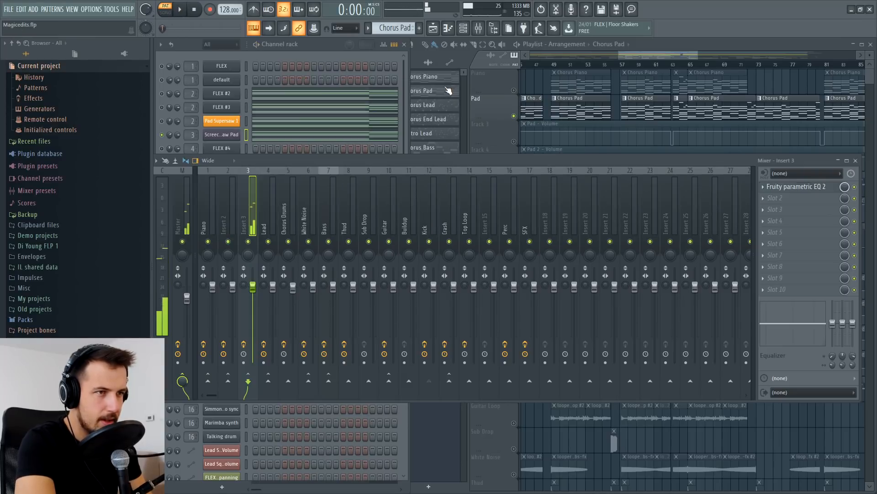
Step: Add Fruity Limiter to slot 10 of Insert 3 in COMP mode, with sidechain input 1, a lowered threshold and a 3.5:1 ratio
{"action": "left_click", "coordinate": [772, 290]}
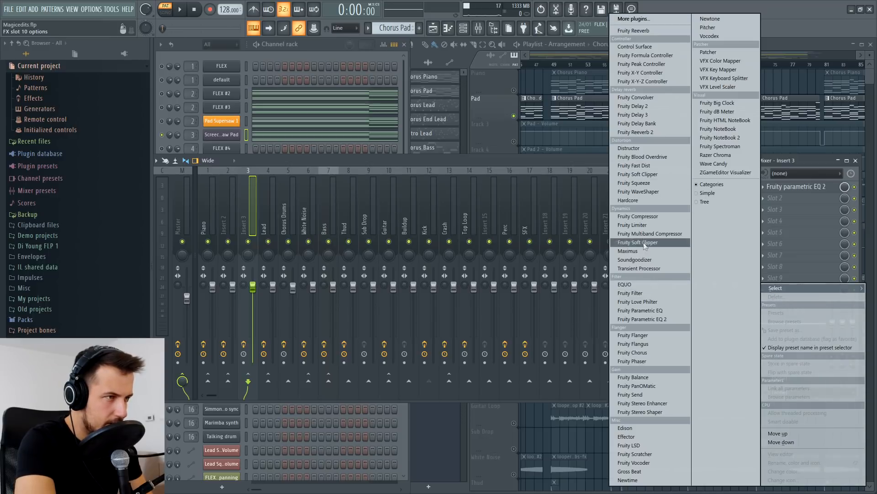
{"action": "left_click", "coordinate": [640, 225]}
{"action": "left_click", "coordinate": [419, 226]}
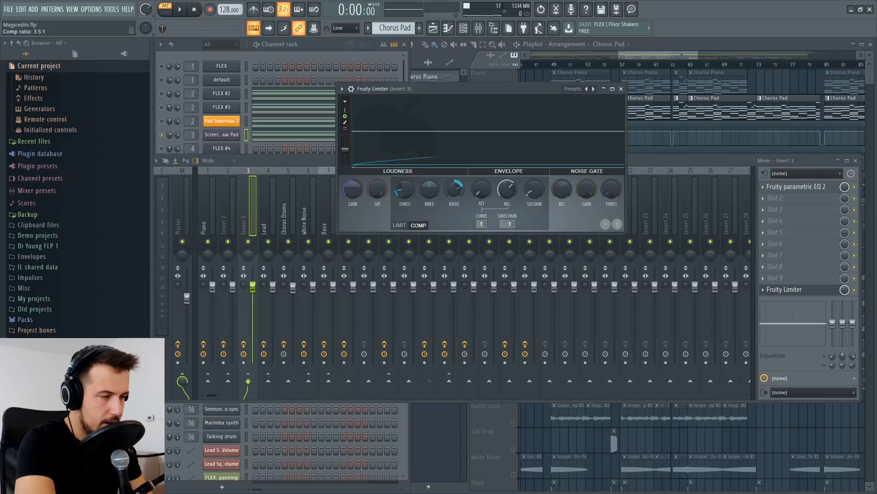
{"action": "left_click", "coordinate": [621, 89]}
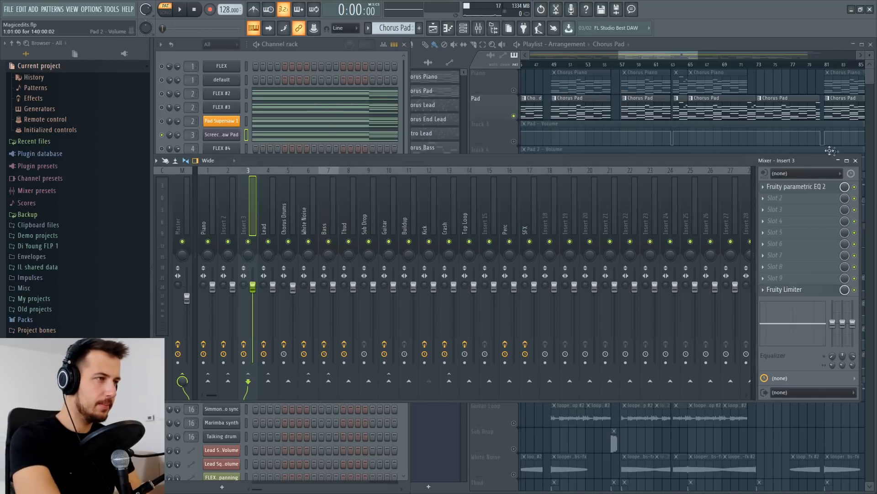
Step: Close the mixer and audition the Piano and Pad tracks together in song mode from the chorus start at bar 49
{"action": "left_click", "coordinate": [856, 161]}
{"action": "key", "text": "l"}
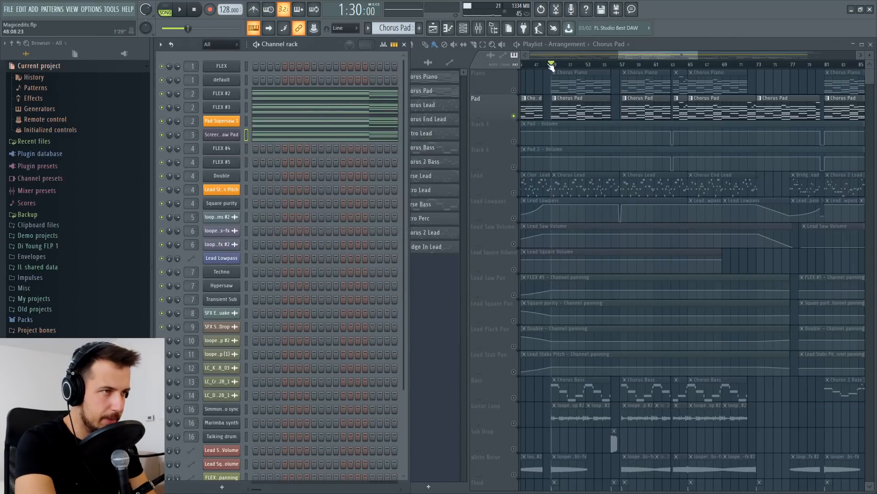
{"action": "key", "text": "space"}
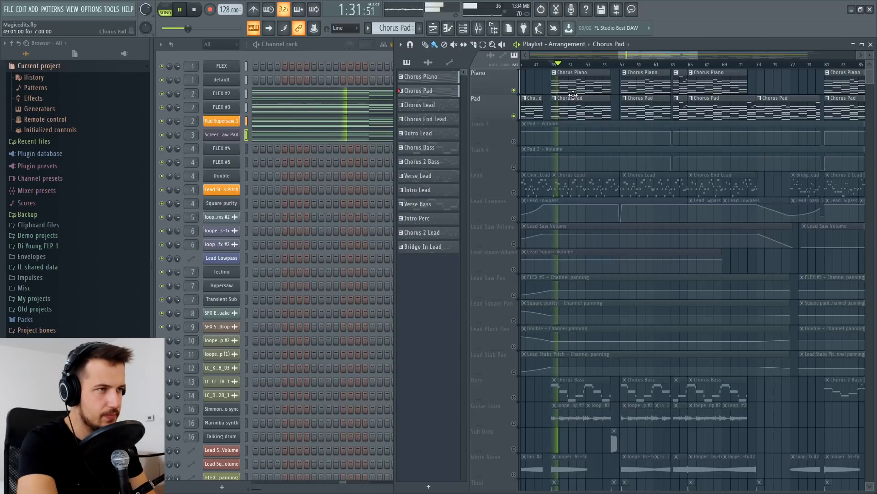
{"action": "key", "text": "space"}
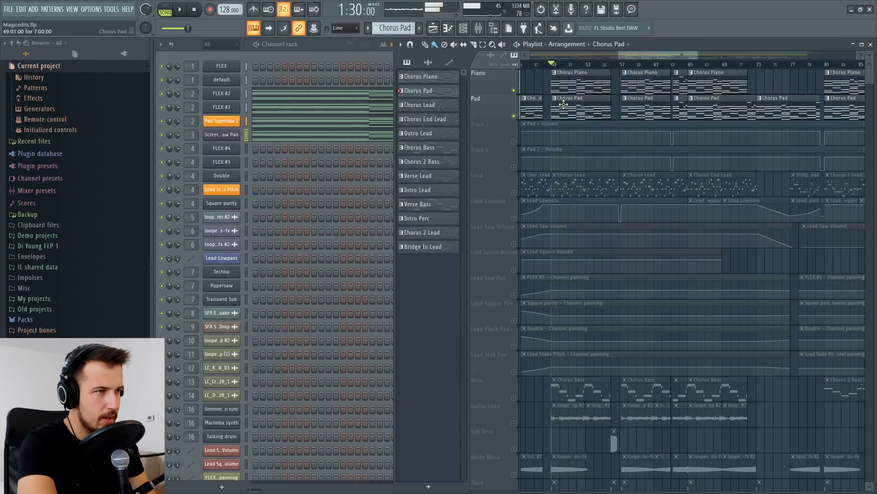
Step: Solo the Lead playlist track and audition the Chorus Lead pattern in pattern mode
{"action": "left_click", "coordinate": [515, 193], "text": "ctrl"}
{"action": "left_click", "coordinate": [585, 187]}
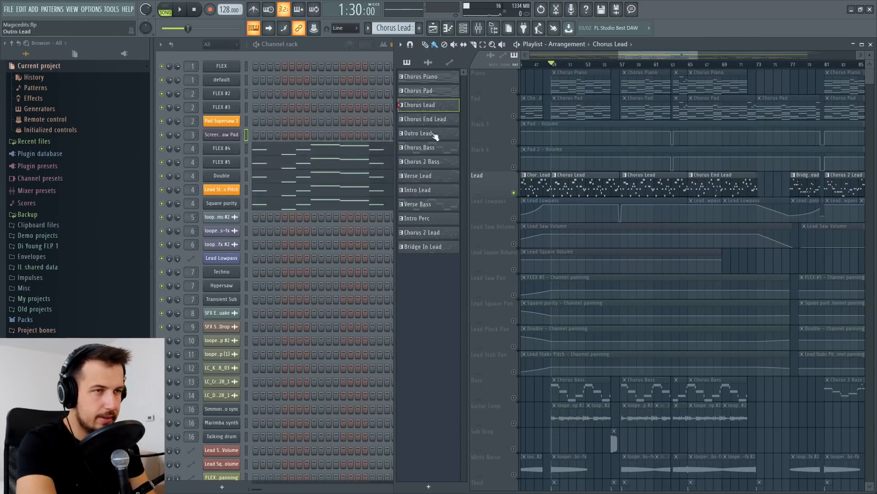
{"action": "left_click", "coordinate": [170, 10]}
{"action": "left_click", "coordinate": [180, 9]}
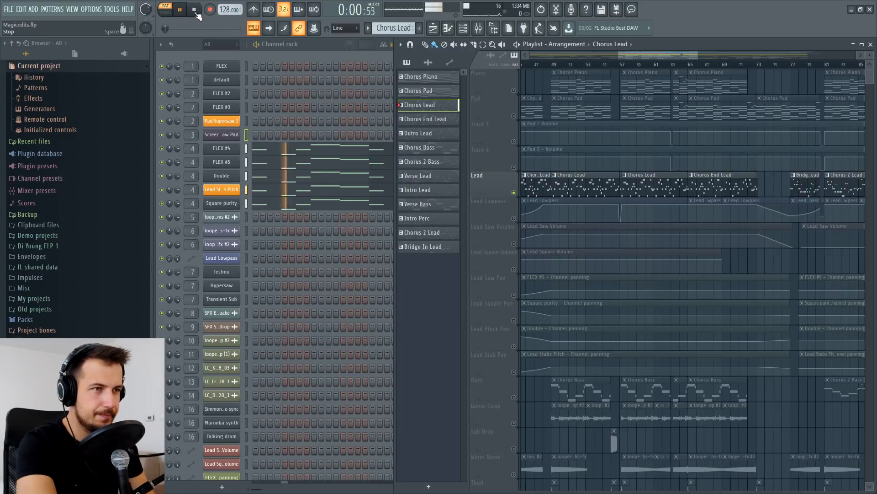
{"action": "left_click", "coordinate": [197, 12]}
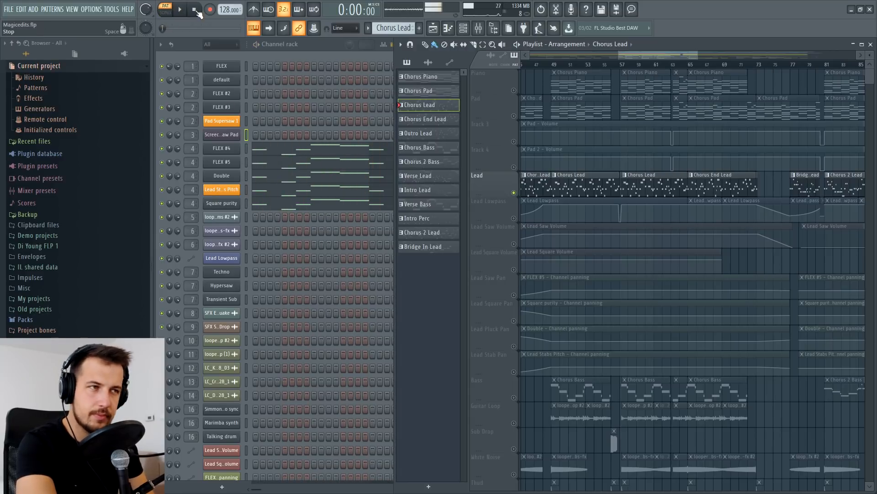
Step: Select the Lead insert in the mixer and compare the lead's sound with its effect chain bypassed and enabled
{"action": "left_click", "coordinate": [478, 28]}
{"action": "left_click", "coordinate": [272, 186]}
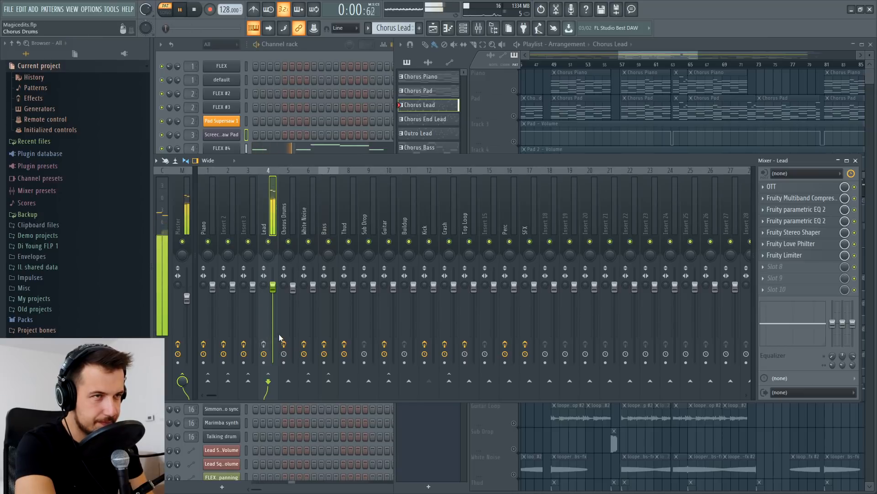
{"action": "left_click", "coordinate": [197, 12]}
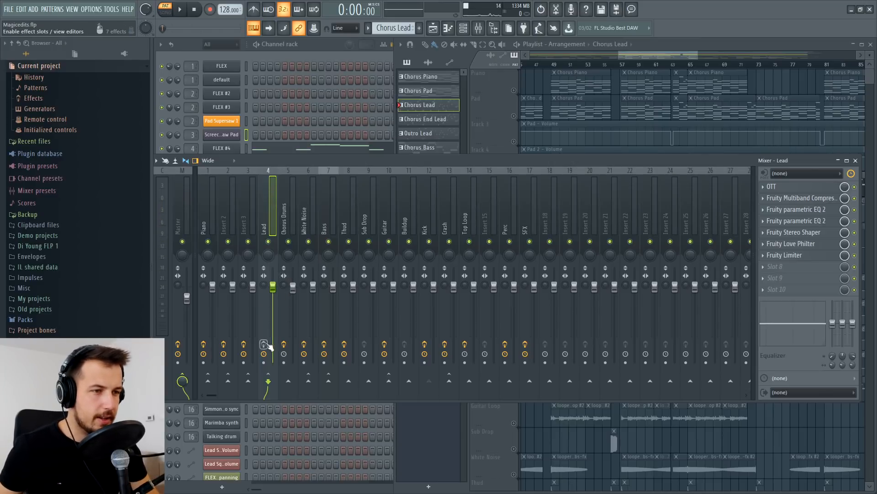
{"action": "left_click", "coordinate": [183, 10]}
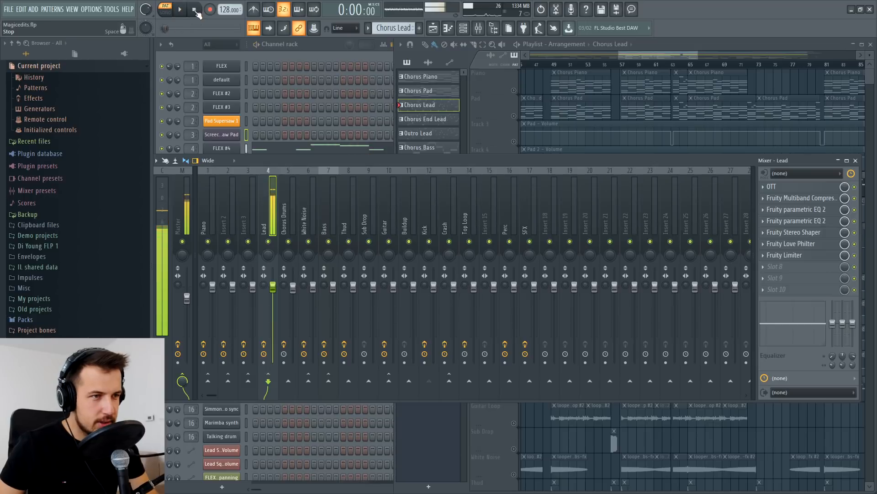
{"action": "left_click", "coordinate": [195, 11]}
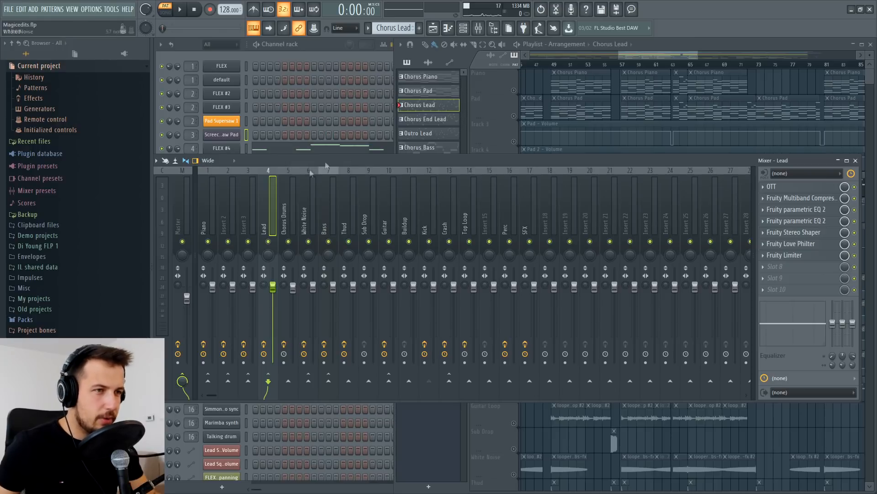
Step: Reset the mixer's Lead insert by loading the Default mixer track state
{"action": "right_click", "coordinate": [273, 206]}
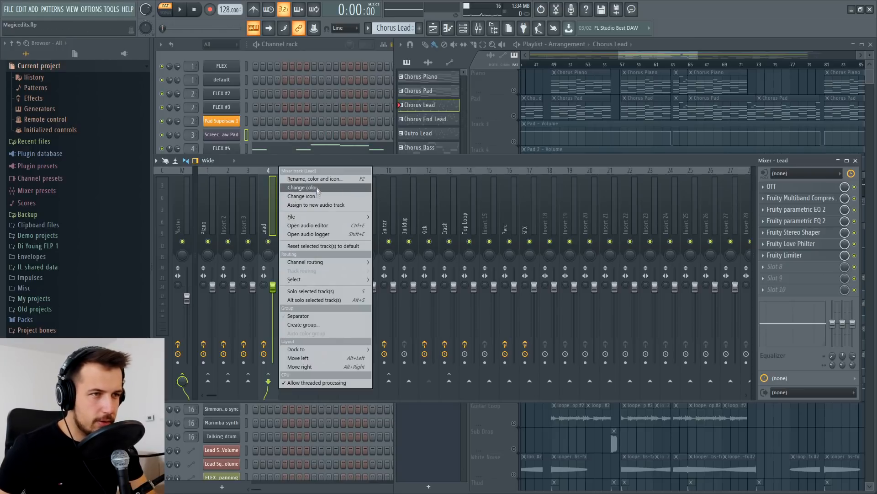
{"action": "mouse_move", "coordinate": [320, 216]}
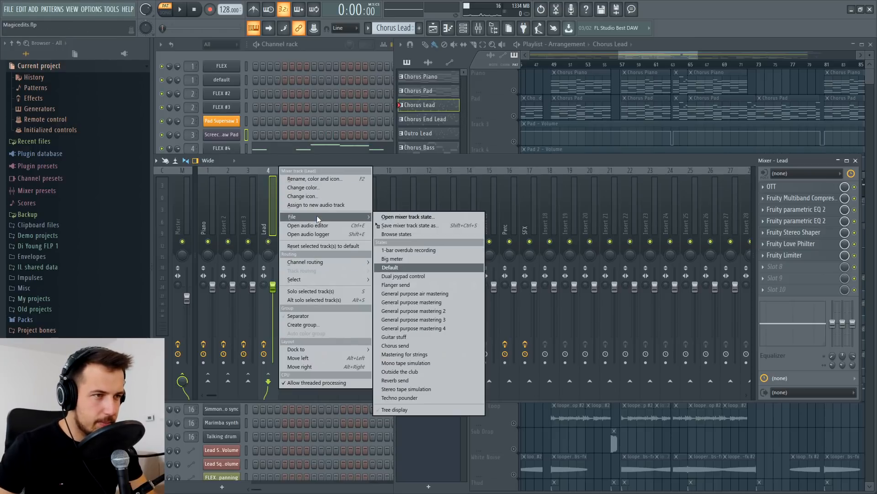
{"action": "left_click", "coordinate": [407, 268]}
Step: Add Fruity Parametric EQ 2 to slot 1 of Insert 4, make band 1 a high-pass, and raise its cutoff close to band 2
{"action": "left_click", "coordinate": [783, 186]}
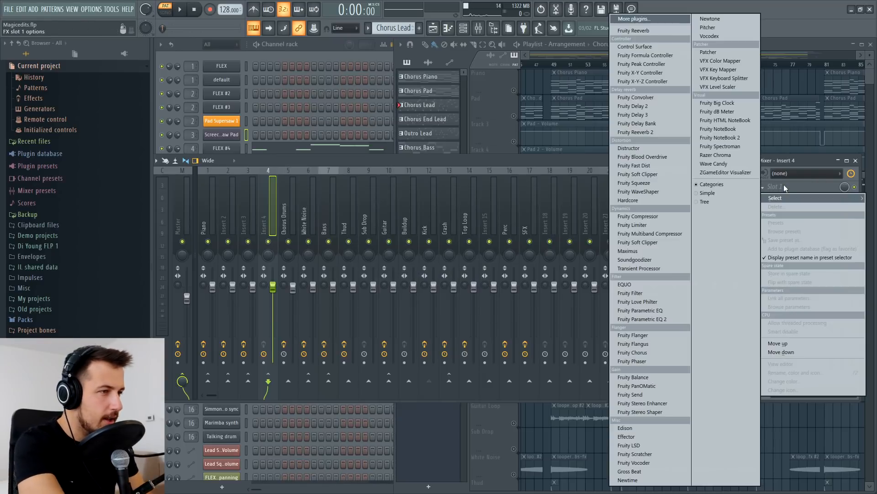
{"action": "left_click", "coordinate": [670, 298]}
{"action": "right_click", "coordinate": [233, 187]}
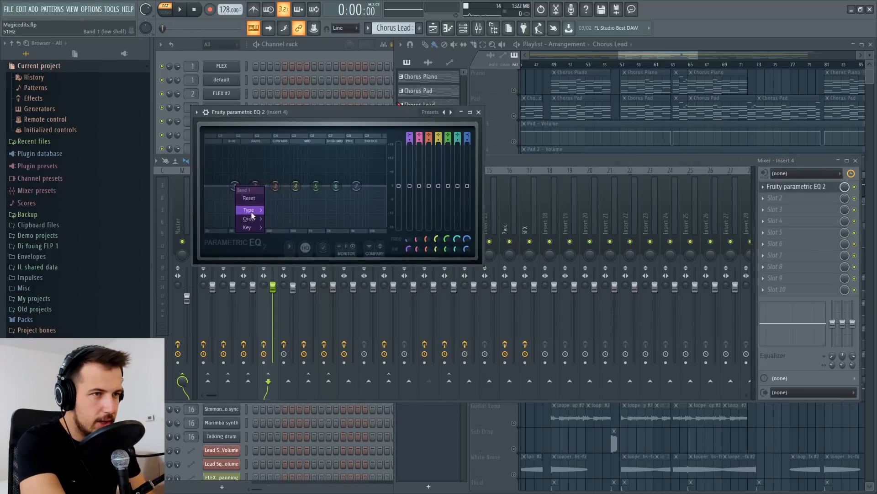
{"action": "mouse_move", "coordinate": [252, 213]}
{"action": "left_click", "coordinate": [283, 239]}
{"action": "scroll", "coordinate": [406, 140], "scroll_direction": "up", "scroll_amount": 3}
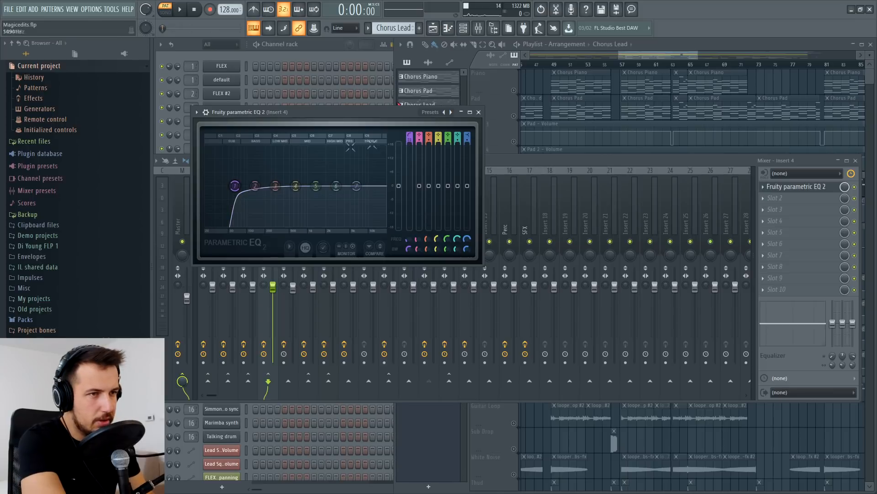
{"action": "left_click_drag", "start_coordinate": [234, 185], "coordinate": [243, 186]}
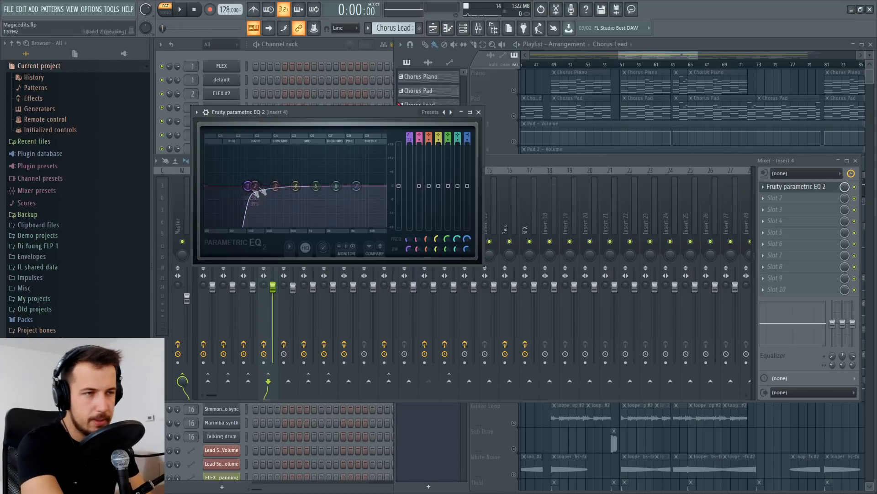
Step: Apply a slight cut with band 5 of Insert 4's EQ at about 1.7 kHz while auditioning the lead
{"action": "key", "text": "space"}
{"action": "left_click_drag", "start_coordinate": [316, 185], "coordinate": [322, 190]}
{"action": "key", "text": "space"}
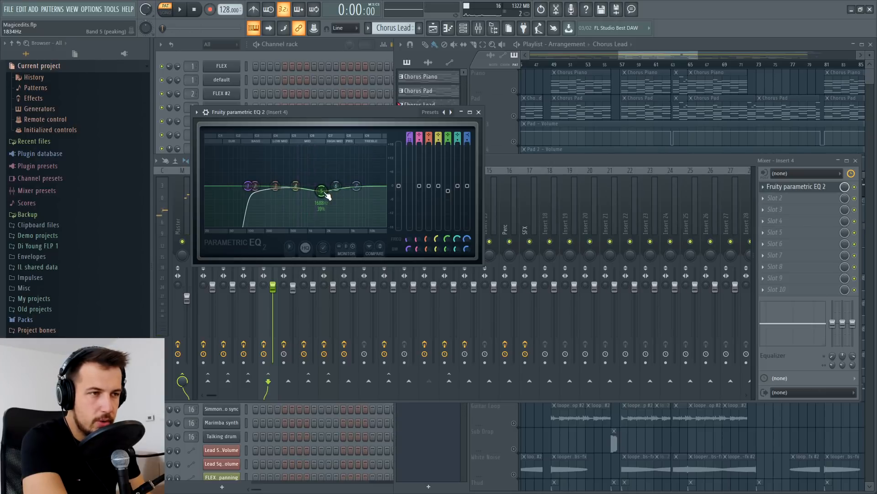
{"action": "left_click_drag", "start_coordinate": [356, 185], "coordinate": [294, 225]}
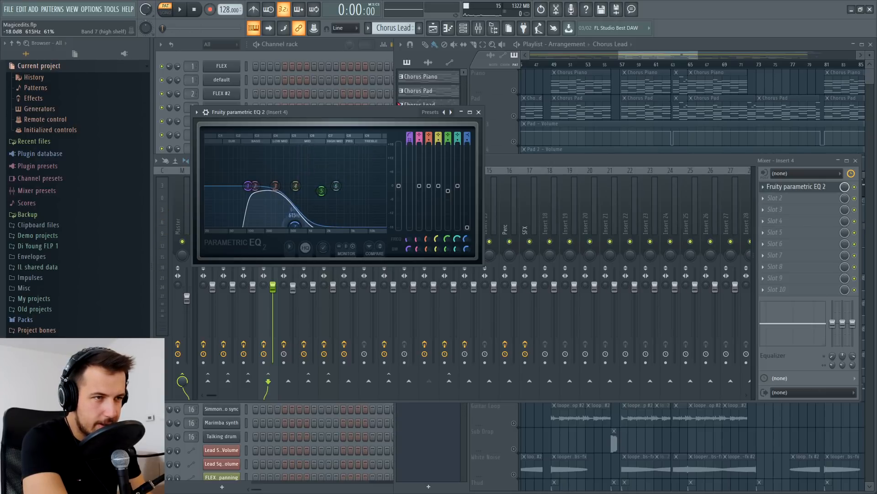
{"action": "right_click", "coordinate": [296, 228]}
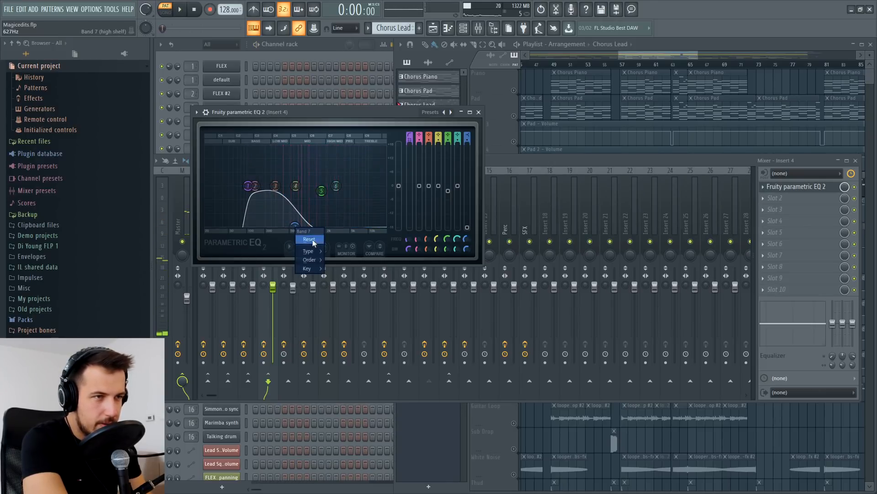
{"action": "left_click", "coordinate": [310, 239]}
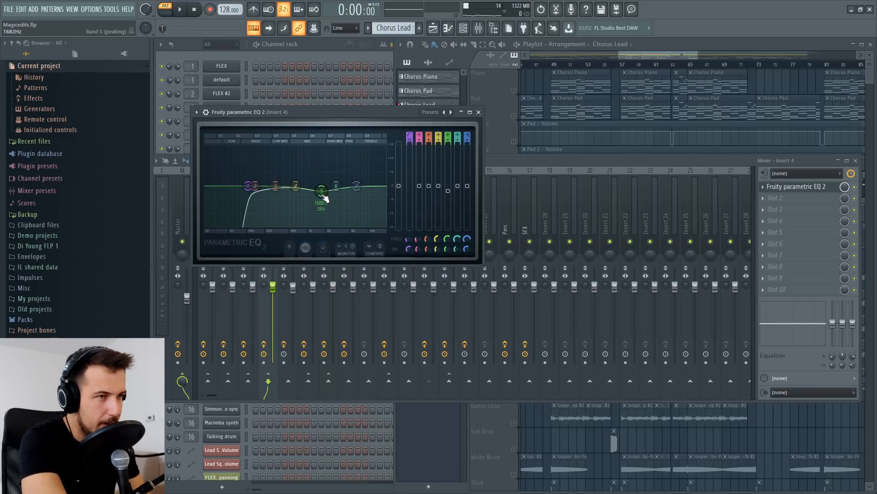
Step: Deepen the band 5 cut in Insert 4's EQ while the lead plays, and close the EQ
{"action": "key", "text": "space"}
{"action": "mouse_move", "coordinate": [325, 198]}
{"action": "left_mouse_down"}
{"action": "mouse_move", "coordinate": [308, 207]}
{"action": "mouse_move", "coordinate": [328, 208]}
{"action": "mouse_move", "coordinate": [326, 200]}
{"action": "left_mouse_up"}
{"action": "key", "text": "space"}
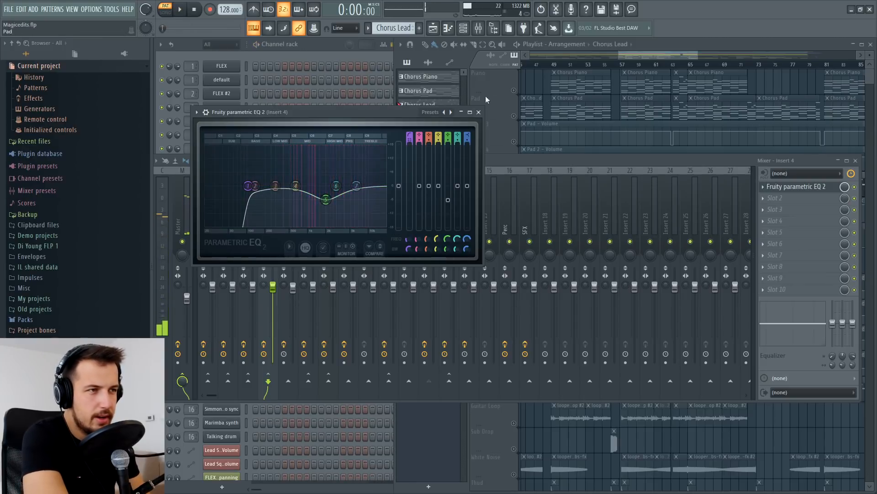
{"action": "left_click", "coordinate": [480, 112]}
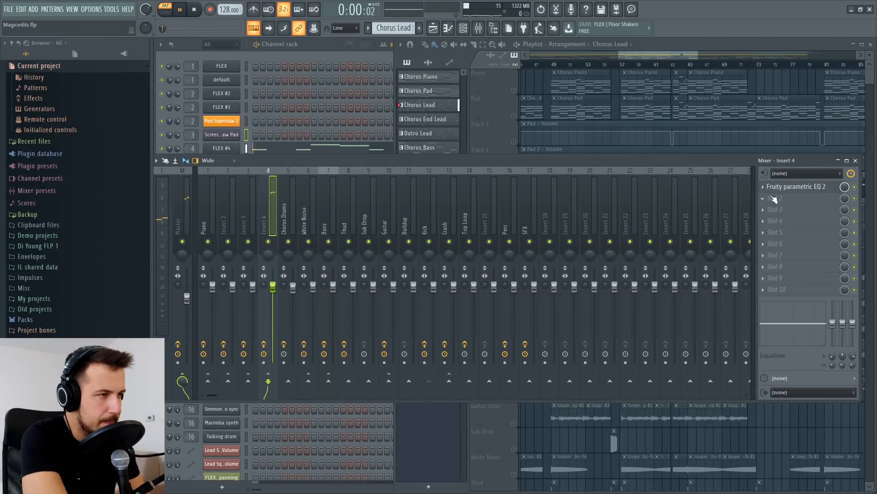
Step: Add Fruity Reeverb to slot 2 of Insert 4 with its default settings and audition the lead
{"action": "left_click", "coordinate": [774, 197]}
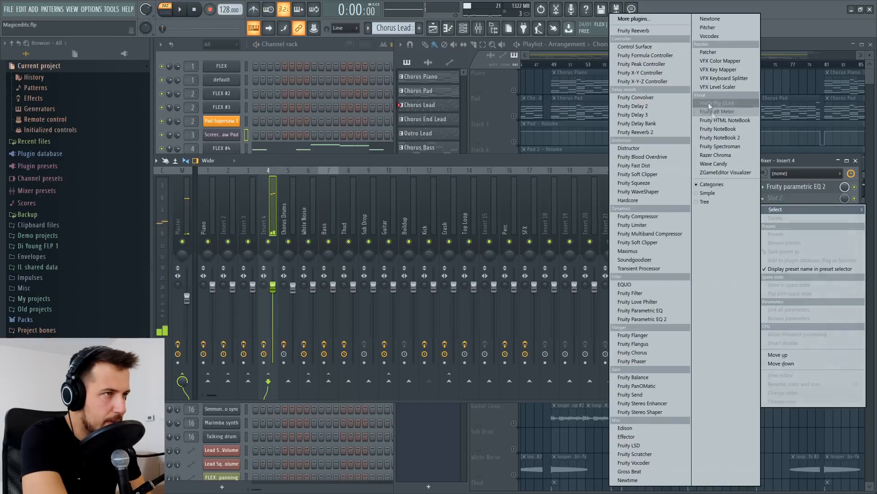
{"action": "left_click", "coordinate": [649, 33]}
{"action": "key", "text": "space"}
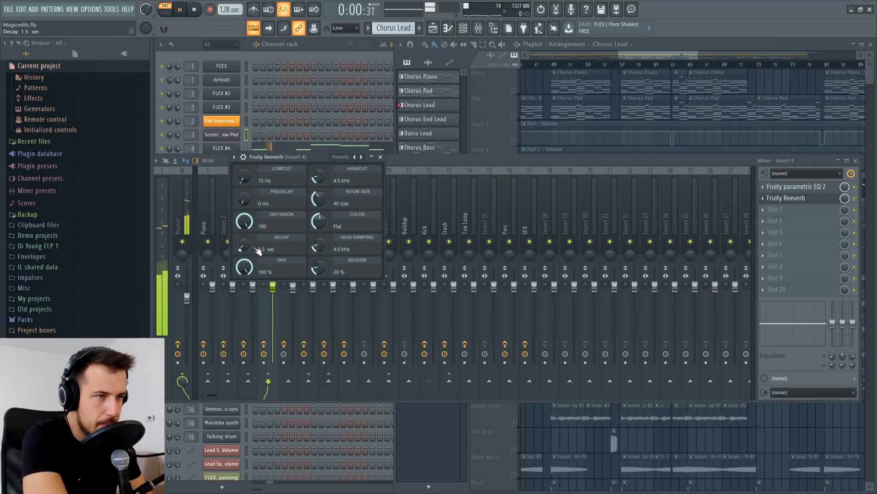
{"action": "left_click", "coordinate": [380, 156]}
{"action": "key", "text": "space"}
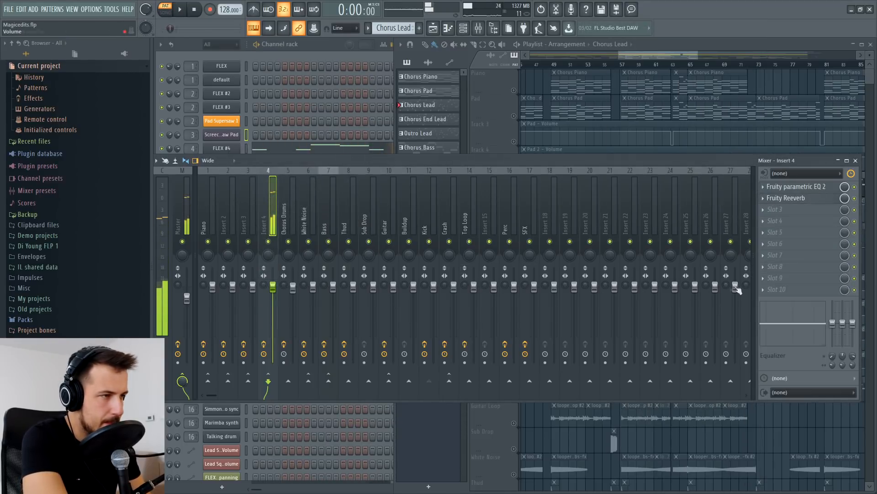
Step: Add Fruity Limiter to slot 10 of Insert 4 in COMP mode, with sidechain input 1, a lowered threshold and a raised ratio
{"action": "left_click", "coordinate": [774, 290]}
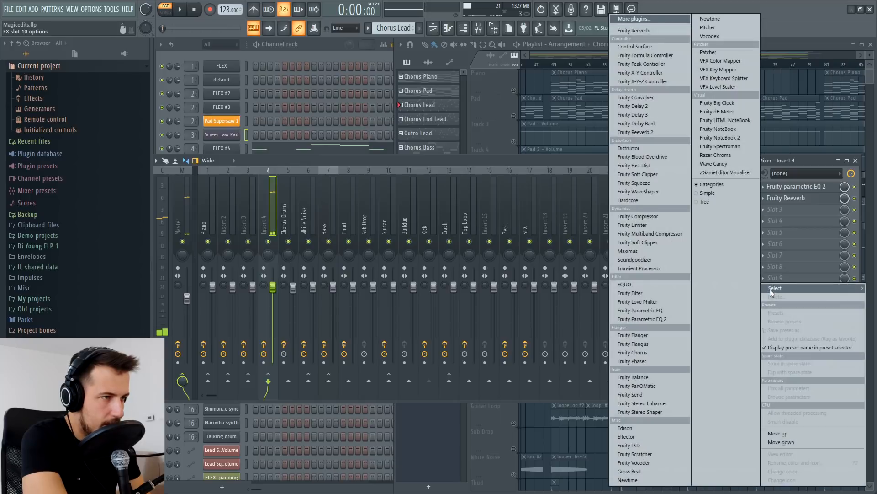
{"action": "left_click", "coordinate": [649, 224]}
{"action": "left_click", "coordinate": [275, 257]}
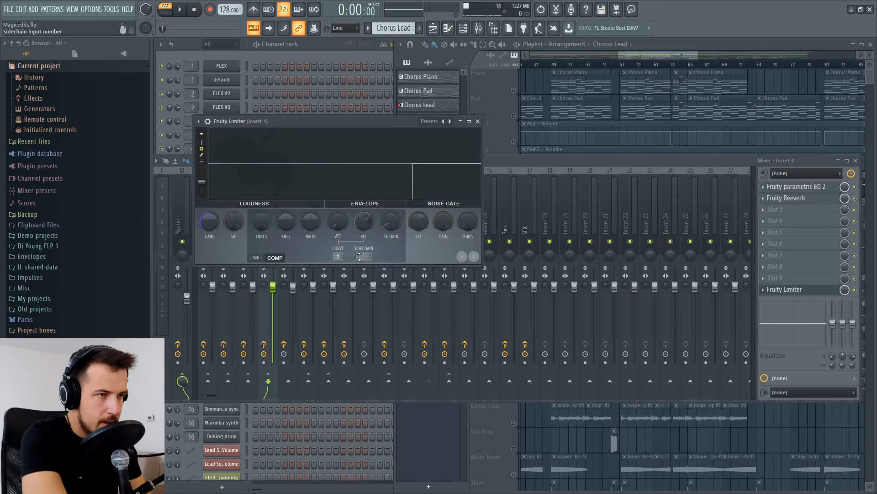
{"action": "left_click_drag", "start_coordinate": [261, 223], "coordinate": [261, 242]}
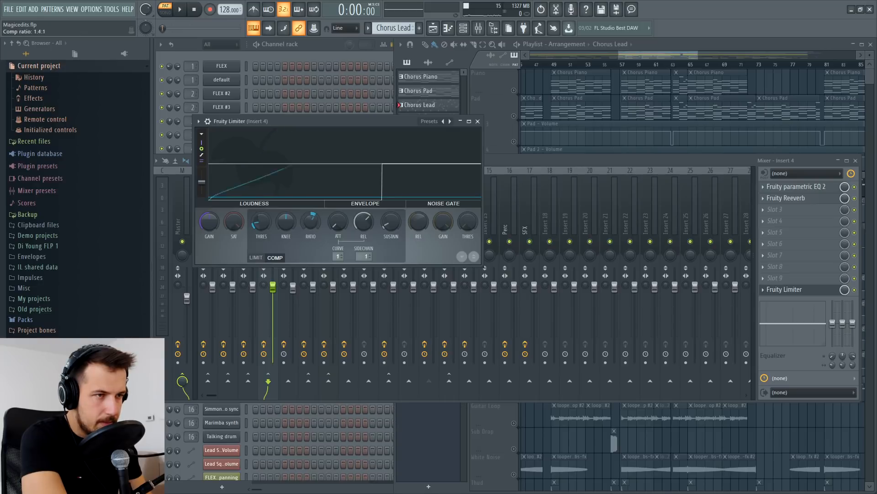
{"action": "left_click", "coordinate": [478, 121]}
Step: Add Fruity Stereo Shaper to slot 3 of Insert 4 with the Stereoize 2 preset and audition the lead
{"action": "left_click", "coordinate": [773, 214]}
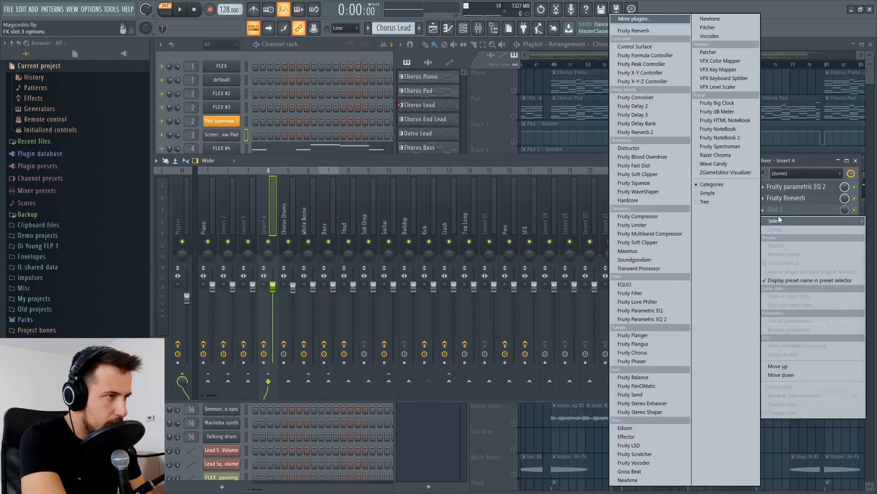
{"action": "left_click", "coordinate": [649, 404]}
{"action": "left_click", "coordinate": [222, 145]}
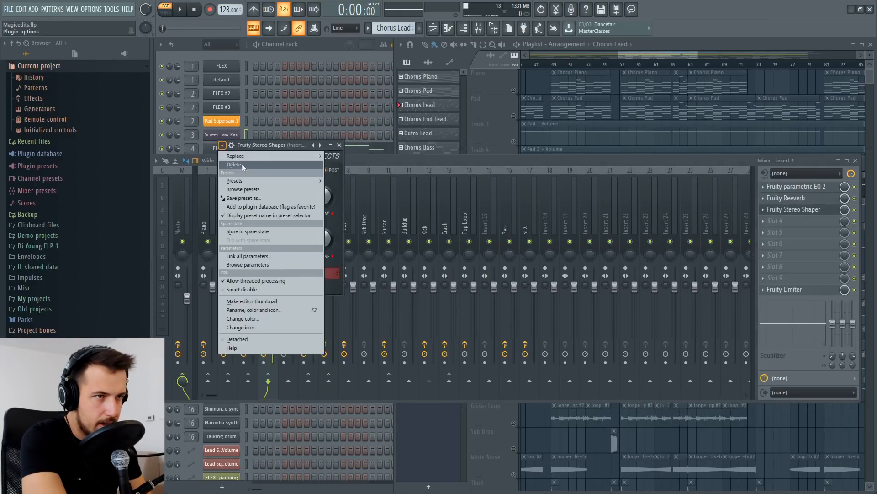
{"action": "left_click", "coordinate": [356, 257]}
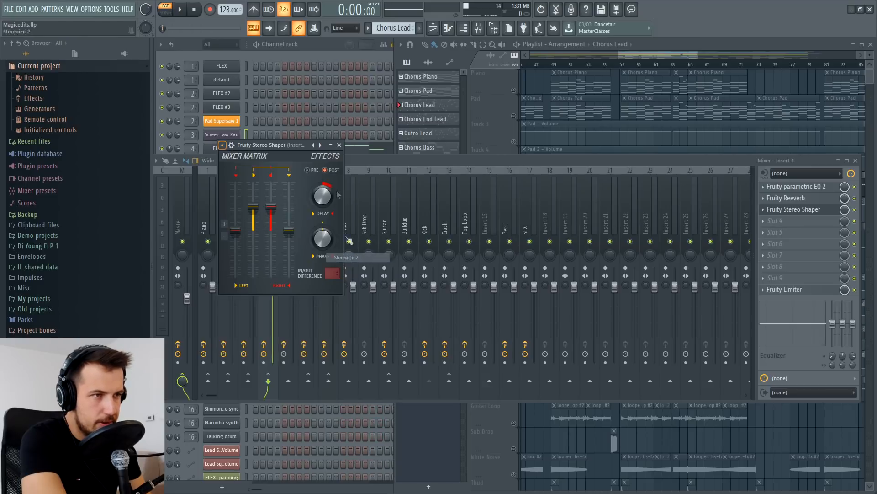
{"action": "left_click", "coordinate": [339, 145]}
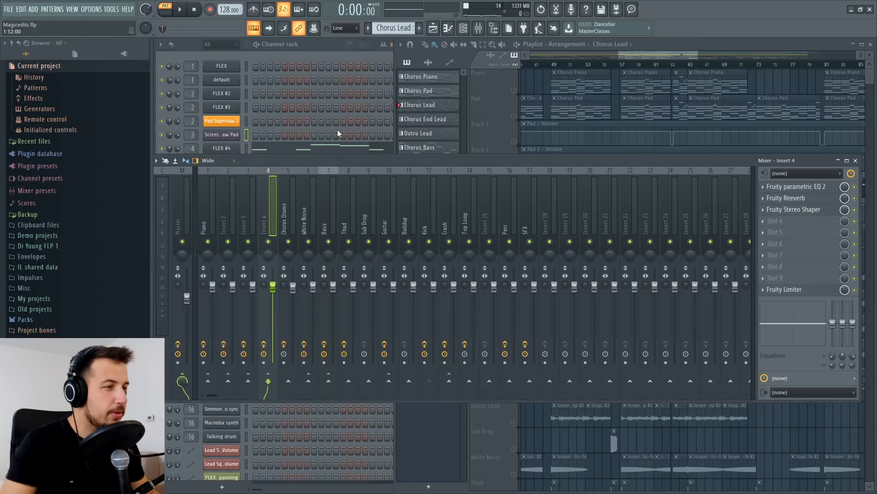
{"action": "left_click", "coordinate": [182, 11]}
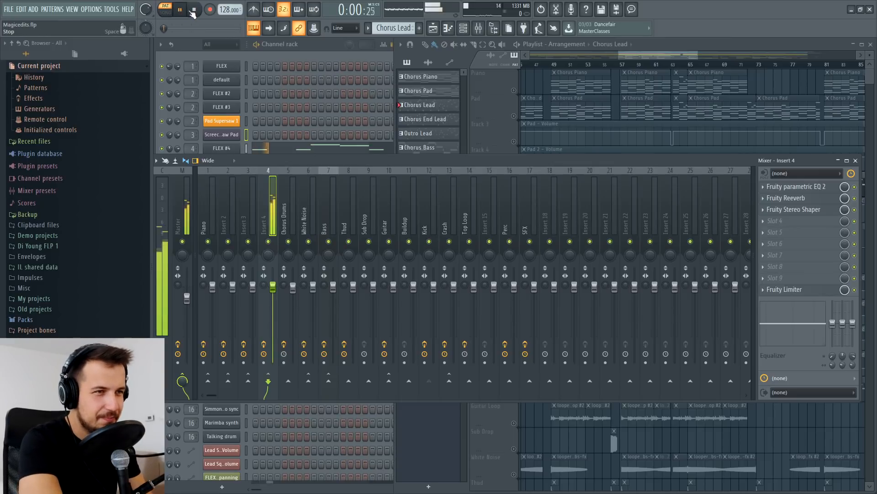
Step: Unmute the Pad and Piano tracks and play the arrangement from bar 49 together with the lead
{"action": "left_click", "coordinate": [856, 161]}
{"action": "key", "text": "space"}
{"action": "left_click", "coordinate": [554, 65]}
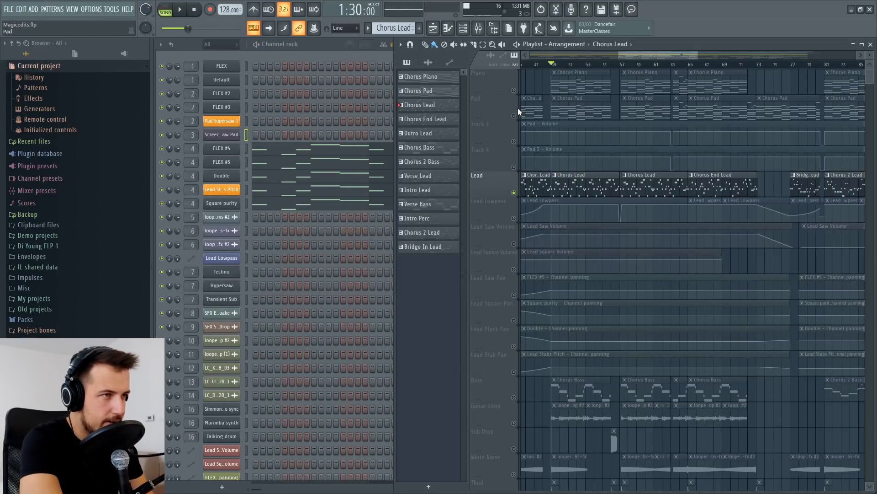
{"action": "left_click", "coordinate": [514, 116]}
{"action": "left_click", "coordinate": [514, 91]}
{"action": "left_click", "coordinate": [583, 115]}
{"action": "key", "text": "space"}
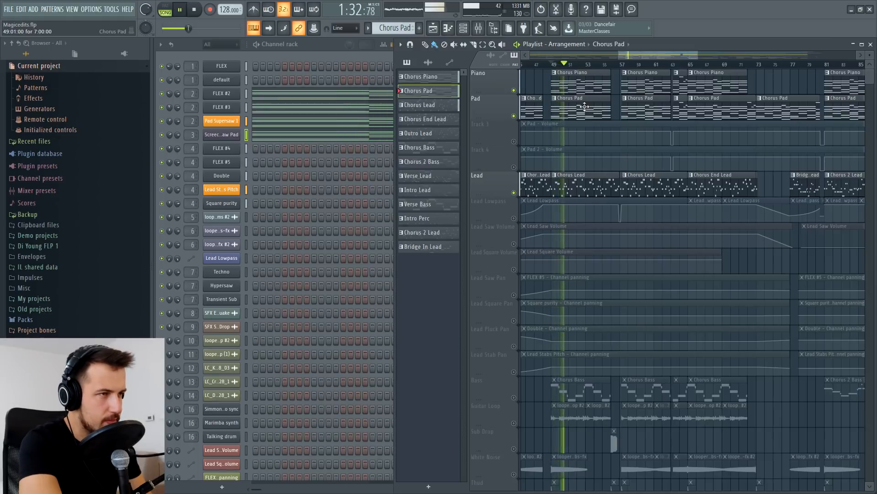
{"action": "key", "text": "space"}
Step: Mute the Piano and Lead tracks and audition the pad alone while testing the level of Insert 2's fader
{"action": "left_click", "coordinate": [514, 91]}
{"action": "left_click", "coordinate": [514, 193]}
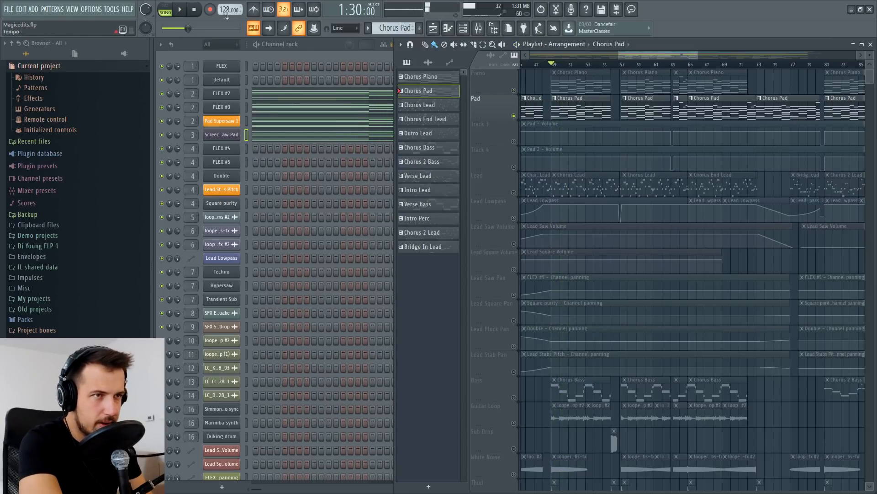
{"action": "left_click", "coordinate": [194, 9]}
{"action": "key", "text": "F9"}
{"action": "left_click", "coordinate": [233, 226]}
{"action": "key", "text": "space"}
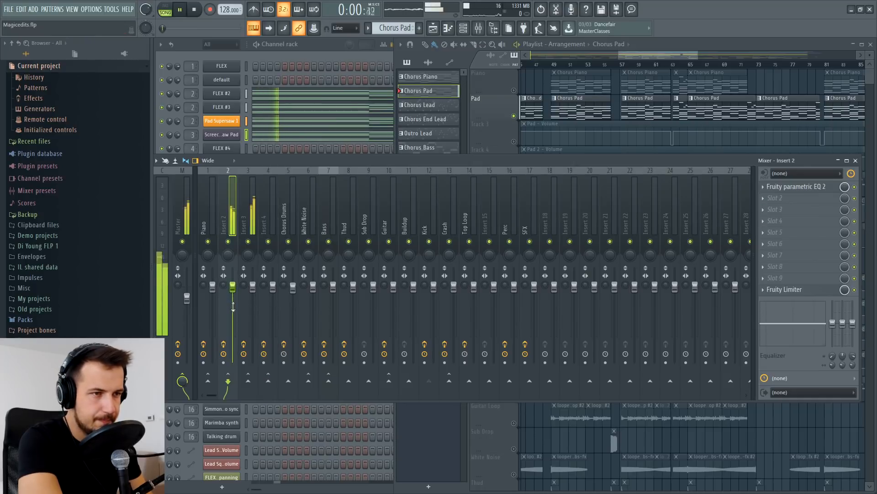
{"action": "left_click_drag", "start_coordinate": [232, 307], "coordinate": [232, 287]}
{"action": "key", "text": "space"}
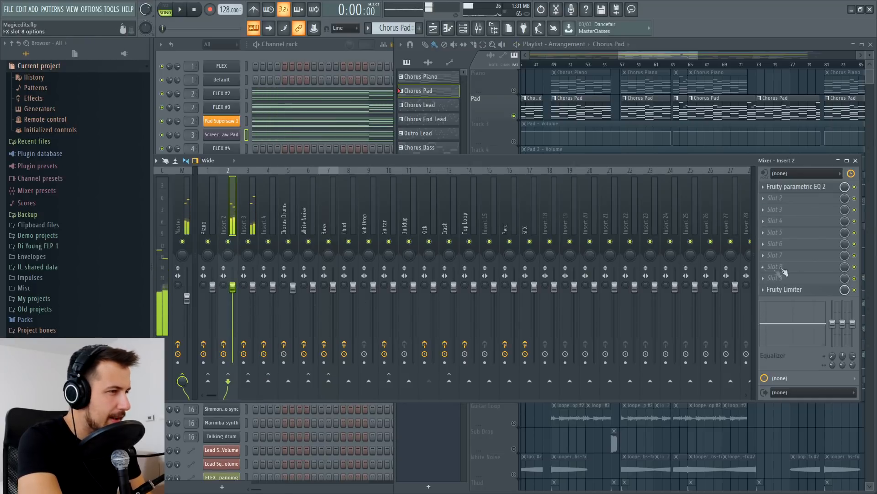
{"action": "left_click", "coordinate": [856, 160]}
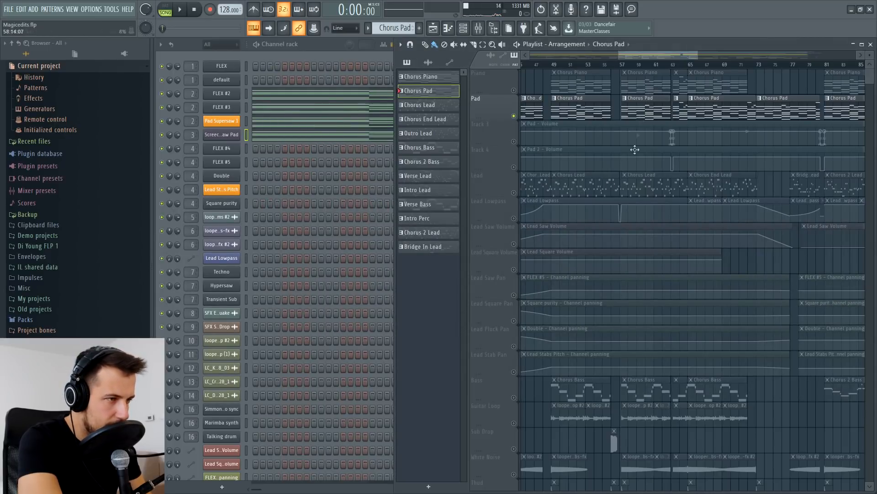
Step: Adjust the channel volume of the pad layers in the channel rack and audition the pad
{"action": "left_click", "coordinate": [179, 122]}
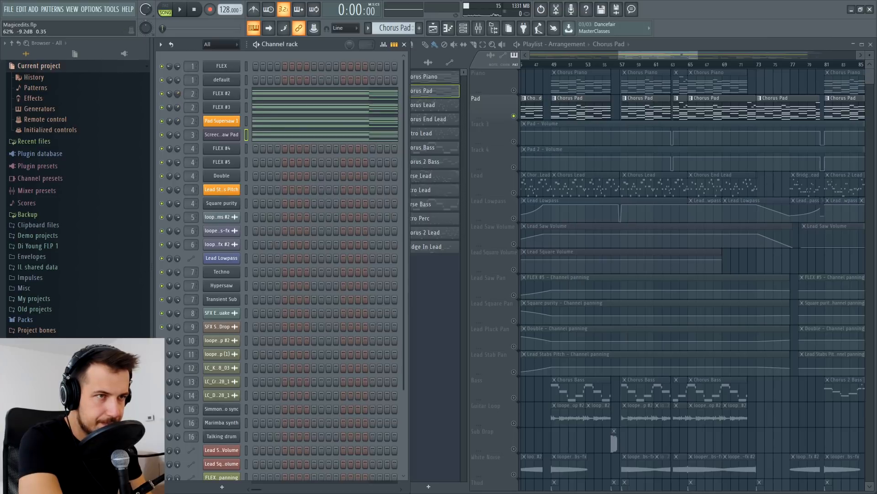
{"action": "key", "text": "space"}
{"action": "key", "text": "space"}
Step: Delete Fruity Limiter from slot 10 of the Master track and audition the pad from bar 49
{"action": "left_click", "coordinate": [479, 28]}
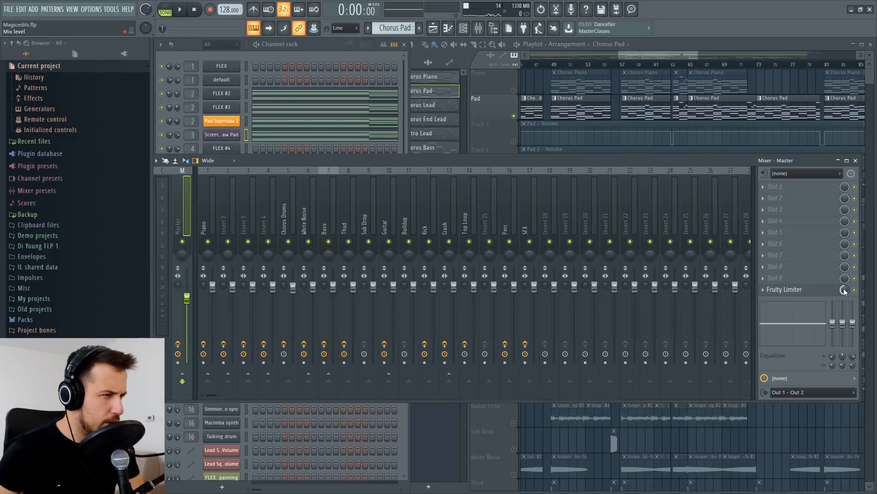
{"action": "right_click", "coordinate": [797, 292]}
{"action": "mouse_move", "coordinate": [790, 277]}
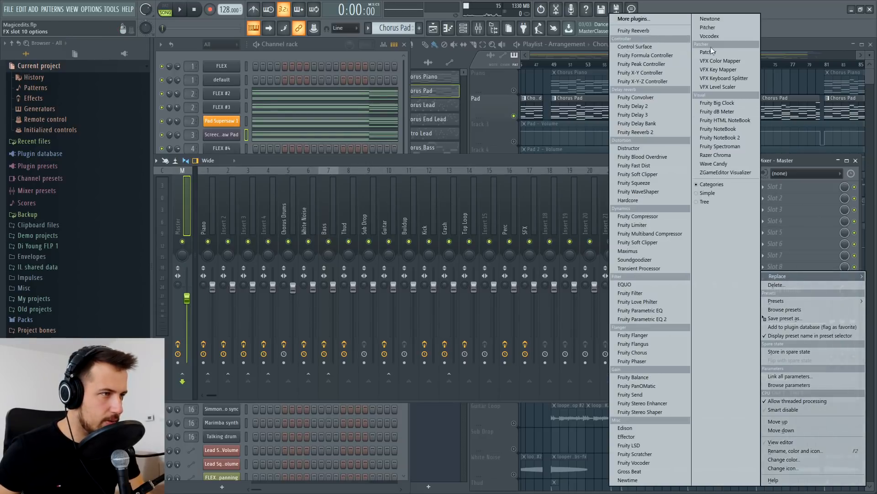
{"action": "left_click", "coordinate": [776, 285]}
{"action": "left_click", "coordinate": [488, 280]}
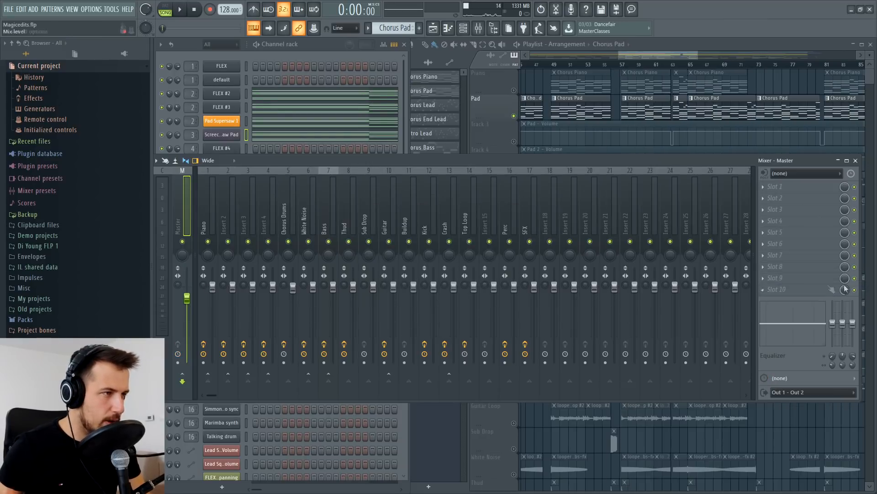
{"action": "left_click", "coordinate": [856, 161]}
{"action": "left_click", "coordinate": [568, 64]}
{"action": "key", "text": "space"}
{"action": "key", "text": "space"}
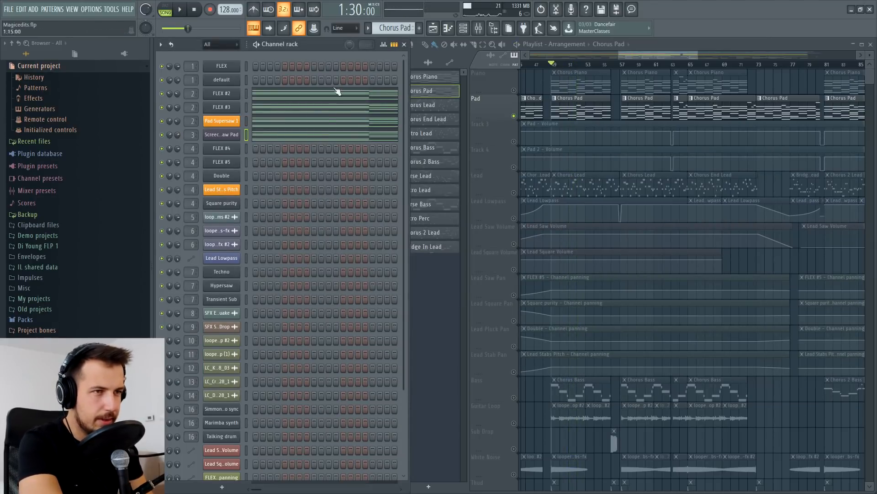
Step: Solo the Lead track in the playlist, audition it from bar 49, and select the Lead Stabs Pitch channel
{"action": "left_click", "coordinate": [514, 194]}
{"action": "key", "text": "space"}
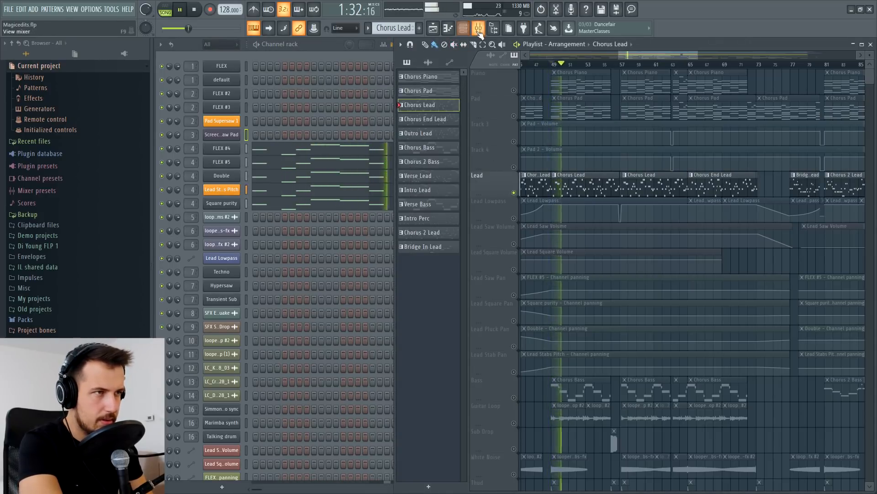
{"action": "key", "text": "space"}
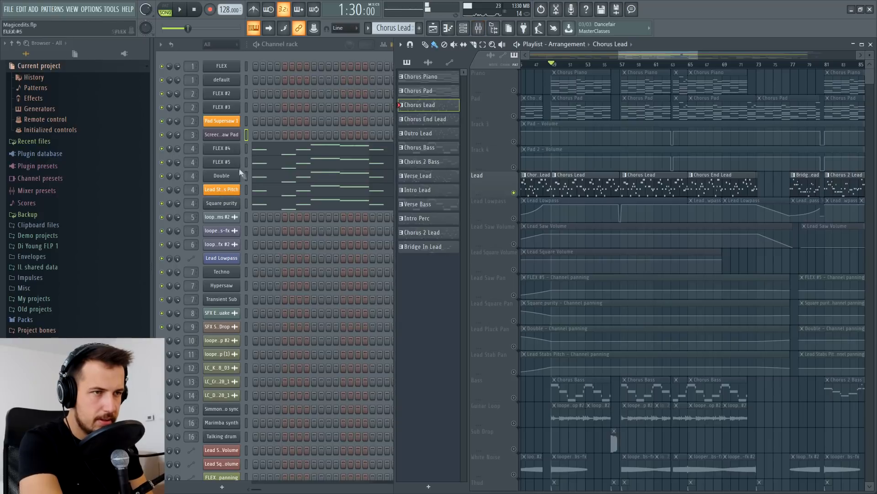
{"action": "left_click", "coordinate": [247, 190]}
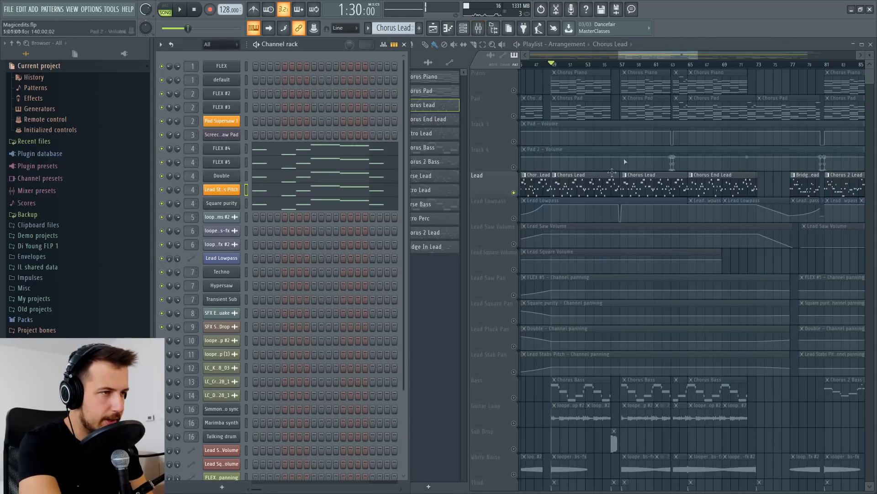
Step: Unmute the Pad and Piano tracks and play the chorus with the lead while viewing the mixer levels
{"action": "left_click", "coordinate": [514, 115]}
{"action": "left_click", "coordinate": [514, 90]}
{"action": "key", "text": "space"}
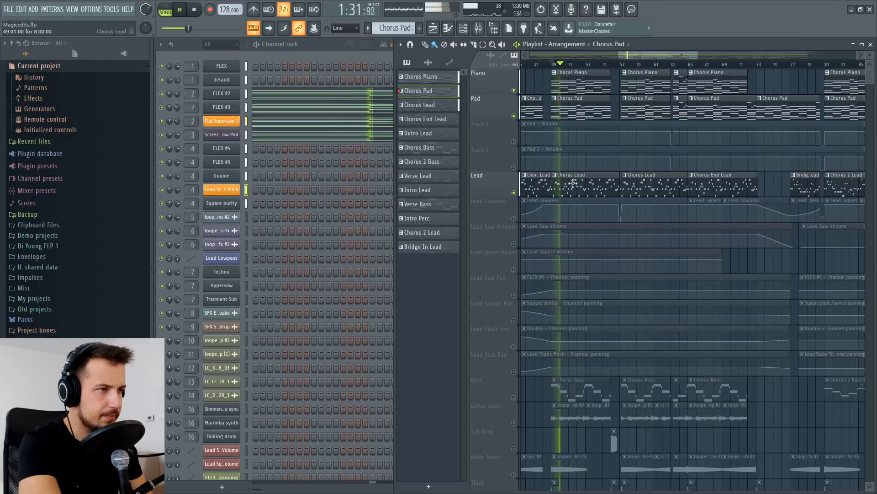
{"action": "left_click", "coordinate": [479, 28]}
Step: Switch to the Chorus Piano pattern and lower the band 1 high-pass cutoff in the Piano insert's slot 3 EQ
{"action": "left_click", "coordinate": [425, 77]}
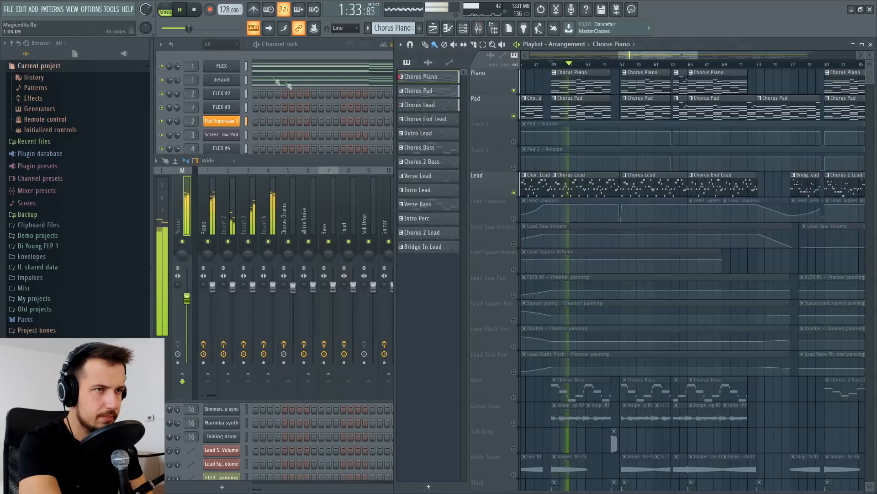
{"action": "key", "text": "space"}
{"action": "left_click", "coordinate": [165, 9]}
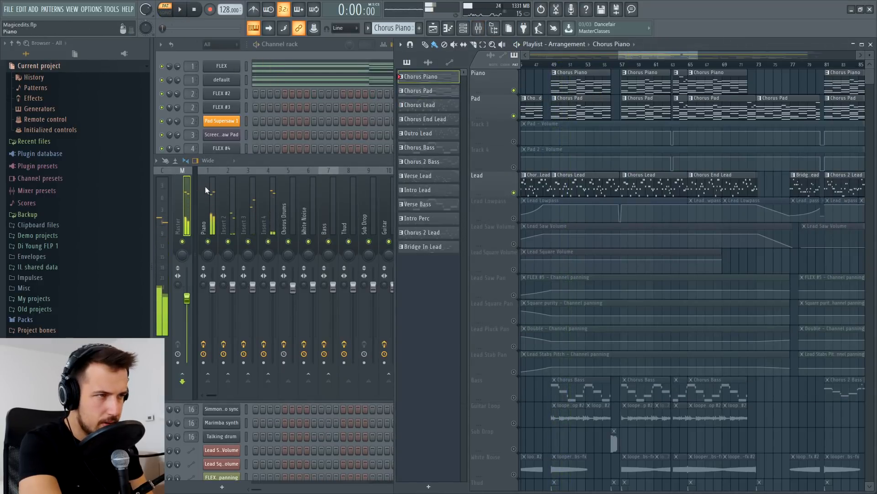
{"action": "left_click", "coordinate": [207, 205]}
{"action": "left_click", "coordinate": [815, 212]}
{"action": "left_click_drag", "start_coordinate": [327, 231], "coordinate": [300, 230]}
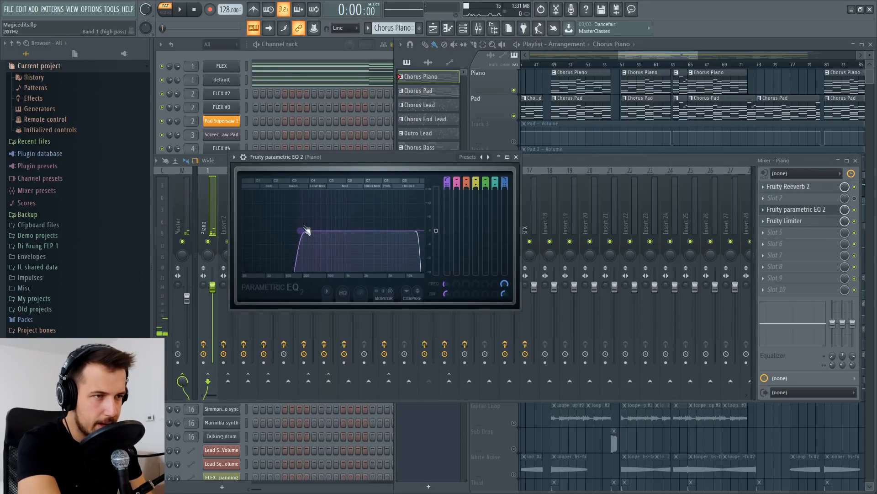
{"action": "left_click", "coordinate": [516, 157]}
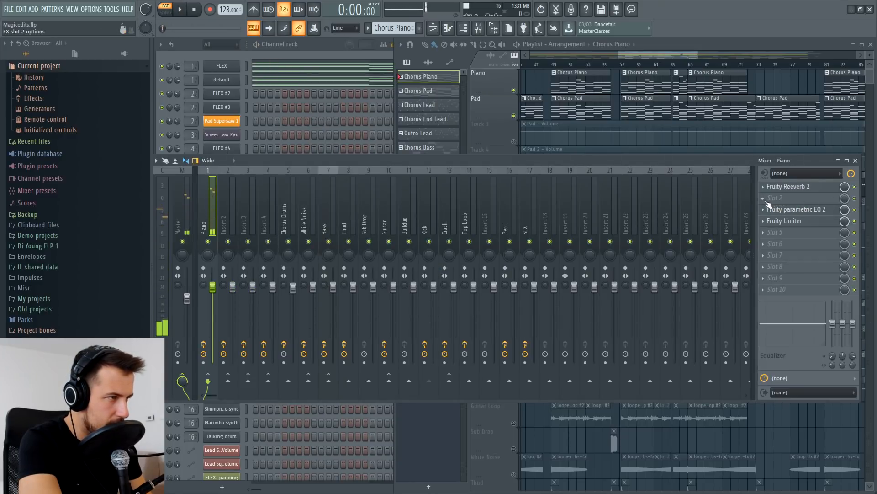
Step: Add Fruity Parametric EQ 2 to slot 5 of the Piano insert and apply gentle cuts with bands 4 to 7 while auditioning
{"action": "left_click", "coordinate": [832, 228]}
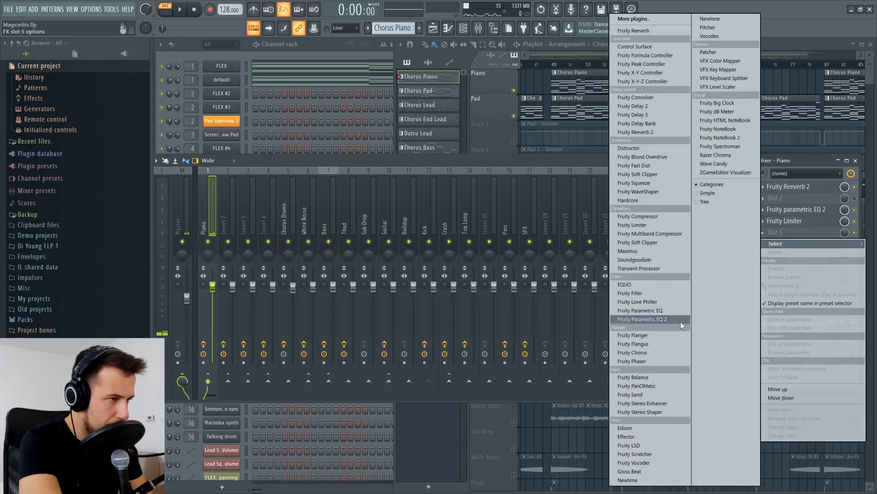
{"action": "left_click", "coordinate": [649, 323]}
{"action": "left_click_drag", "start_coordinate": [302, 160], "coordinate": [326, 171]}
{"action": "key", "text": "space"}
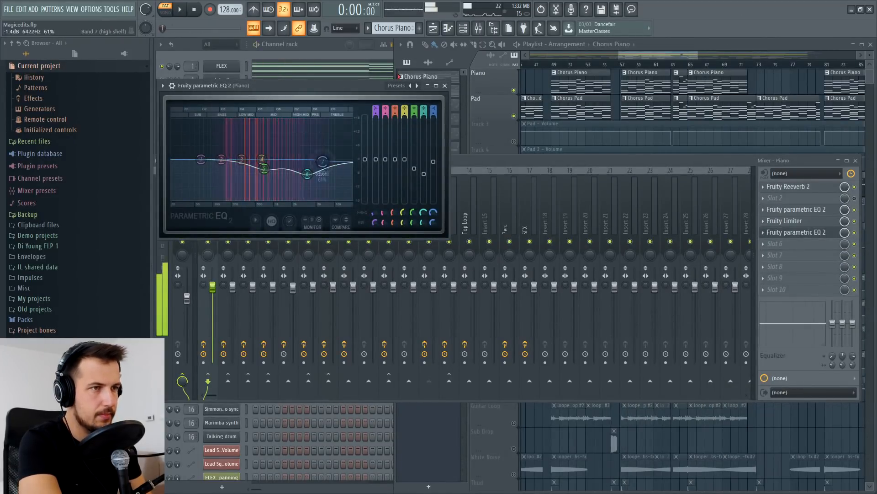
{"action": "key", "text": "space"}
{"action": "key", "text": "space"}
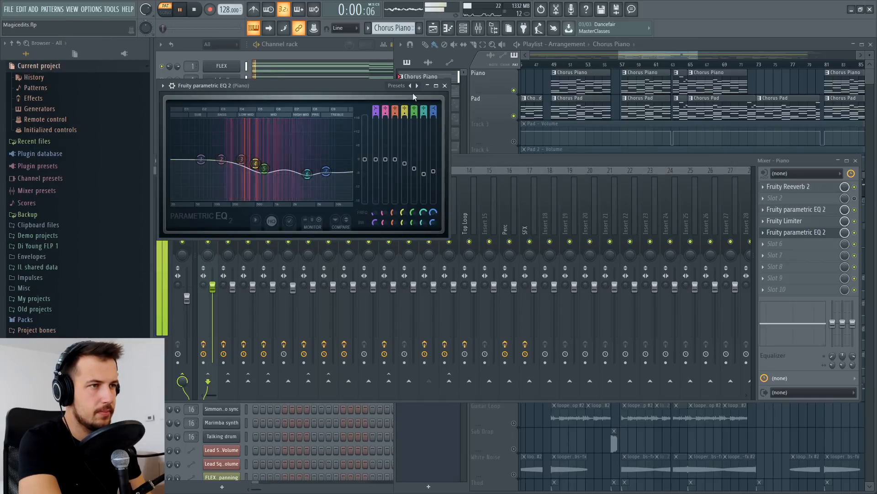
{"action": "left_click", "coordinate": [444, 86]}
Step: Switch to the Chorus Lead pattern and add slight cuts with bands 4 and 7 of Insert 4's EQ during playback
{"action": "left_click", "coordinate": [856, 161]}
{"action": "left_click", "coordinate": [554, 64]}
{"action": "left_click", "coordinate": [578, 172]}
{"action": "key", "text": "l"}
{"action": "left_click", "coordinate": [485, 31]}
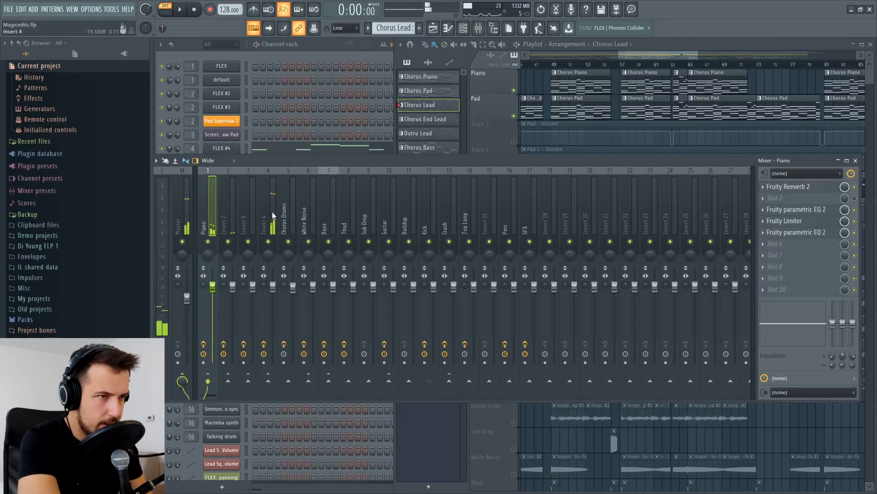
{"action": "key", "text": "space"}
{"action": "left_click", "coordinate": [798, 186]}
{"action": "key", "text": "space"}
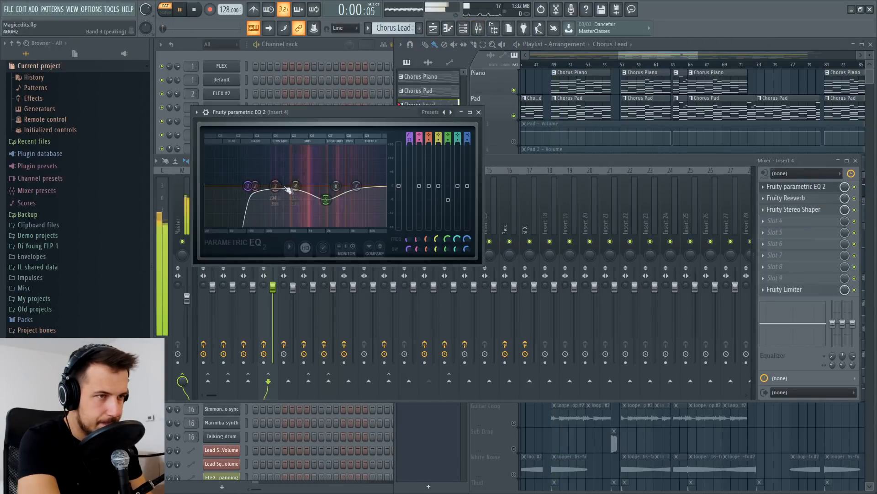
{"action": "left_click_drag", "start_coordinate": [356, 185], "coordinate": [361, 189]}
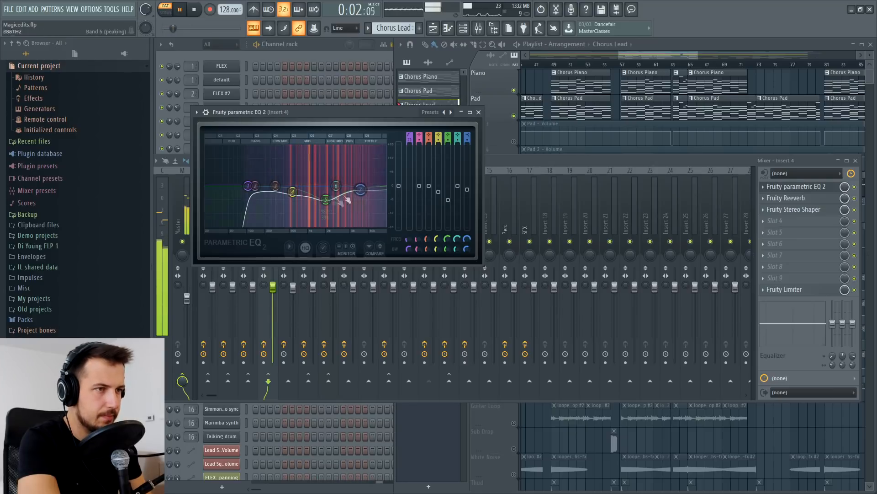
{"action": "left_click", "coordinate": [479, 112]}
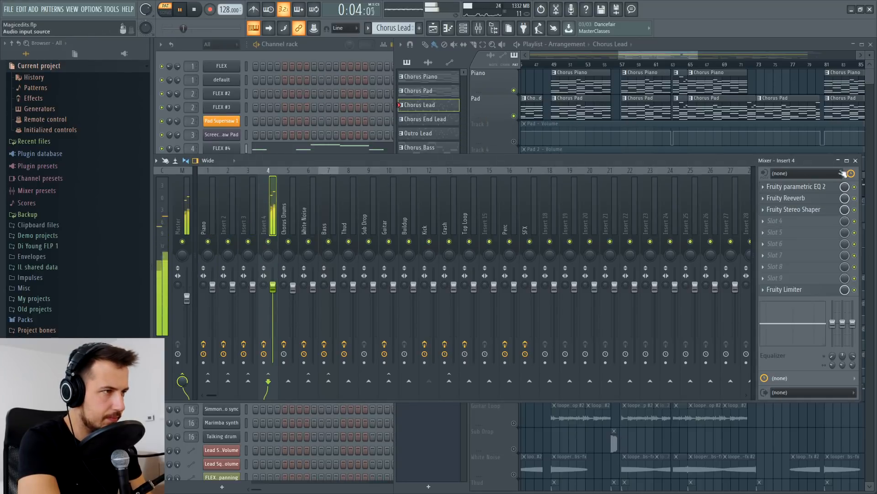
Step: Return to song mode and audition the combined piano, pad and lead from bar 49
{"action": "key", "text": "F9"}
{"action": "key", "text": "space"}
{"action": "left_click", "coordinate": [553, 69]}
{"action": "key", "text": "space"}
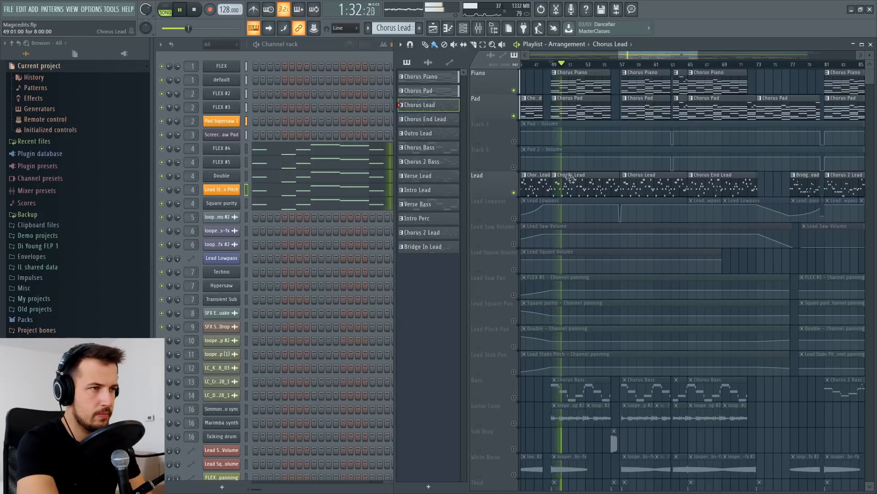
Step: Select the Chorus Pad pattern and toggle the FLEX #2, FLEX #3 and Pad Supersaw channels while auditioning the chorus
{"action": "left_click", "coordinate": [588, 106]}
{"action": "key", "text": "space"}
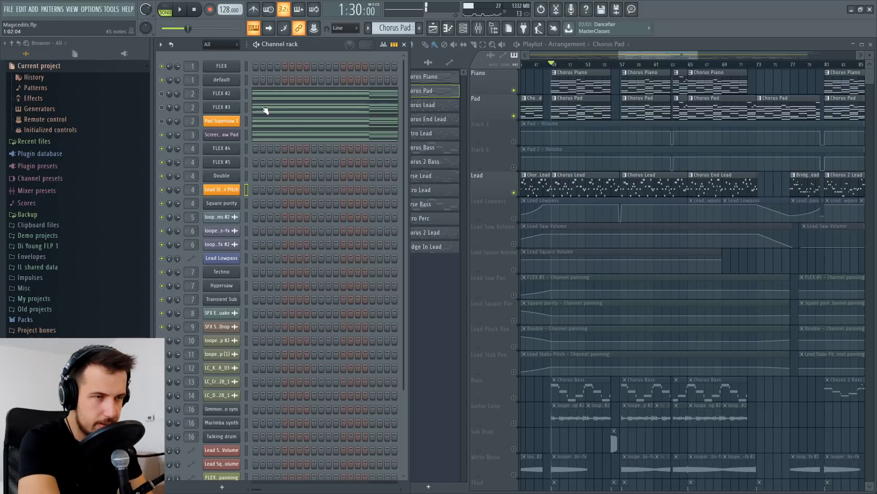
{"action": "key", "text": "space"}
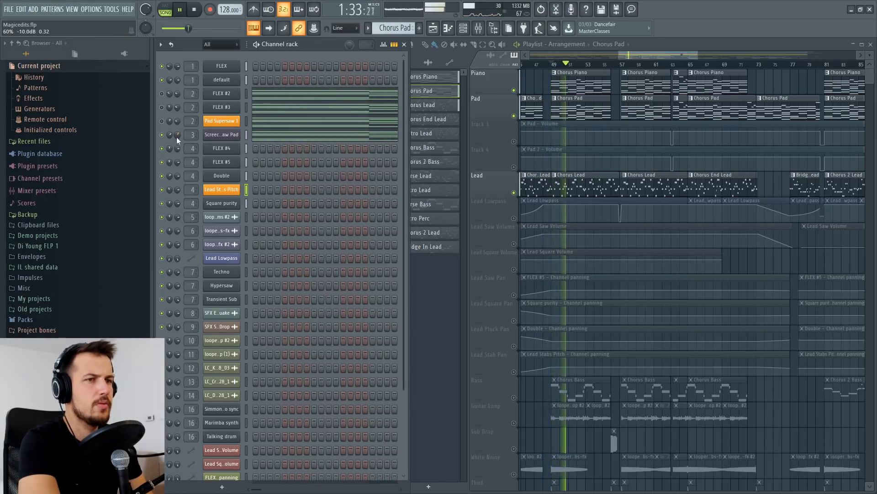
{"action": "left_click_drag", "start_coordinate": [163, 120], "coordinate": [163, 93]}
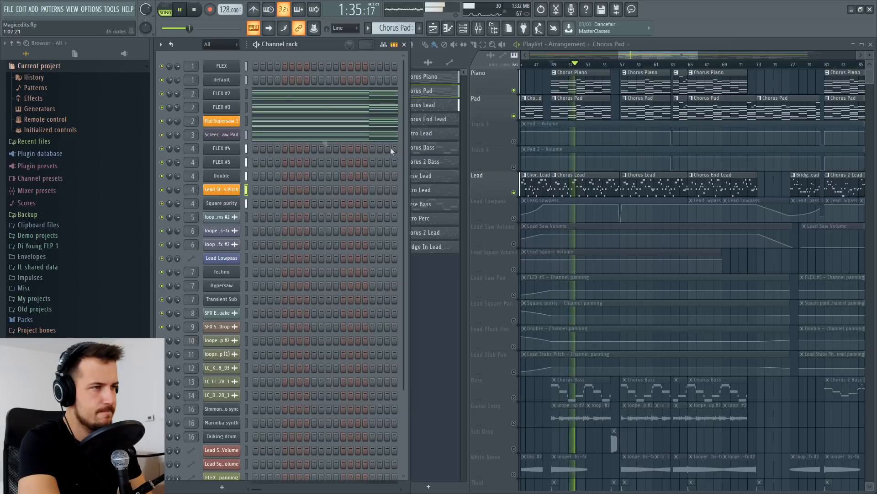
Step: Solo the Bass track in the playlist, open the Chorus Bass pattern and play it in pattern mode
{"action": "scroll", "coordinate": [599, 183], "scroll_direction": "down", "scroll_amount": 2}
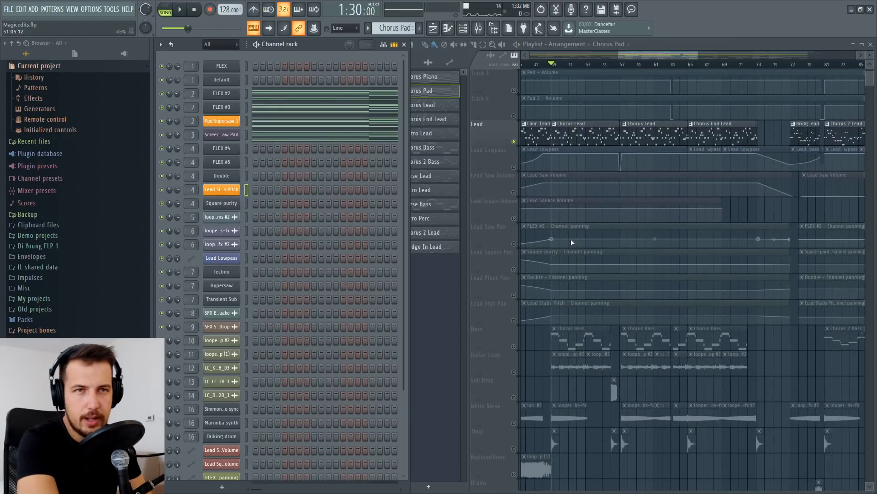
{"action": "right_click", "coordinate": [510, 345]}
{"action": "left_click", "coordinate": [555, 346]}
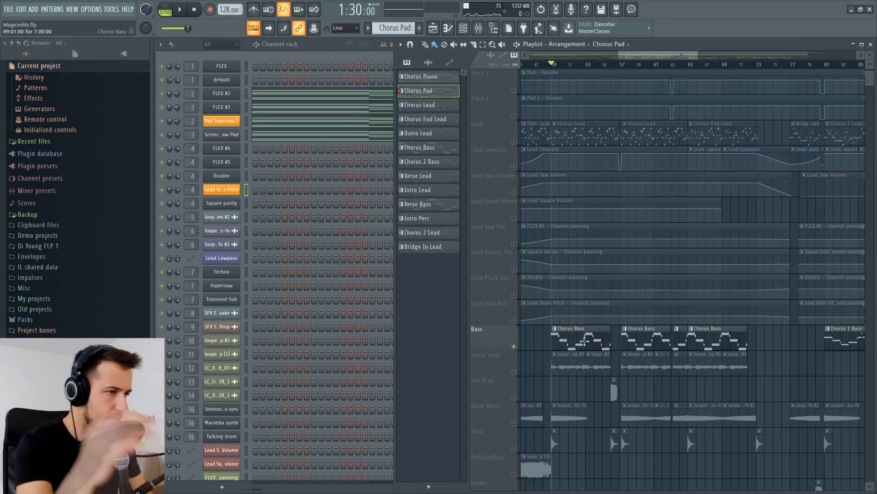
{"action": "left_click", "coordinate": [586, 332]}
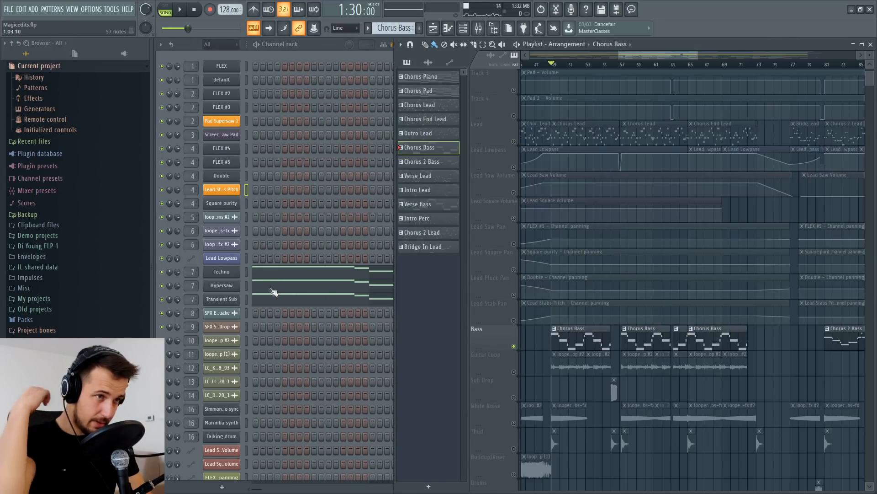
{"action": "left_click", "coordinate": [246, 273]}
{"action": "left_click", "coordinate": [165, 6]}
{"action": "left_click", "coordinate": [179, 9]}
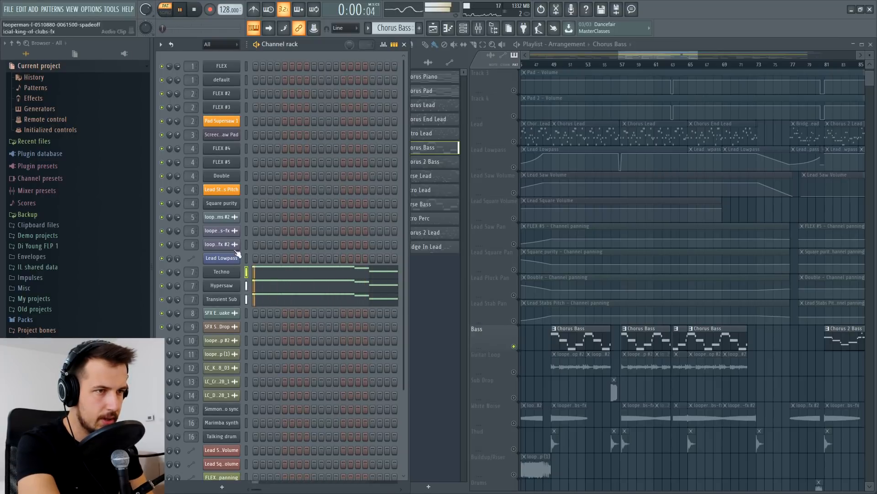
Step: Audition the Chorus Bass layers, soloing the Hypersaw channel during playback and soloing the Techno channel
{"action": "key", "text": "space"}
{"action": "left_click", "coordinate": [247, 299]}
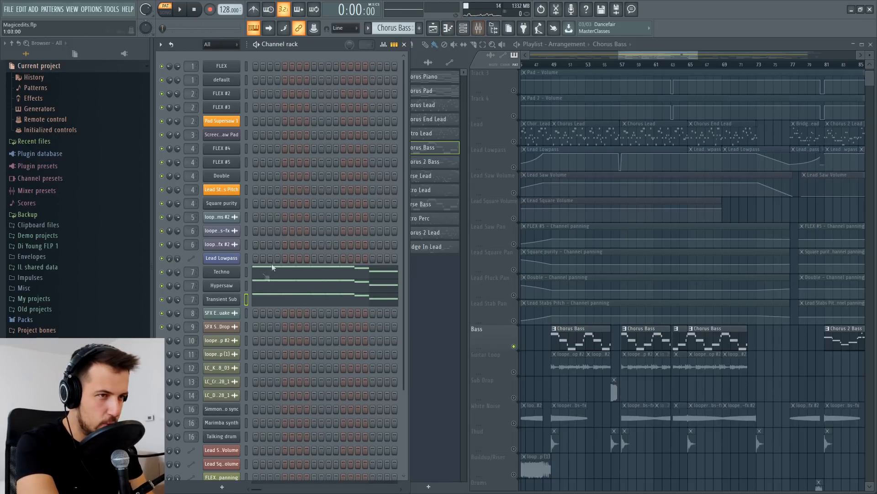
{"action": "key", "text": "v"}
{"action": "left_click", "coordinate": [247, 287]}
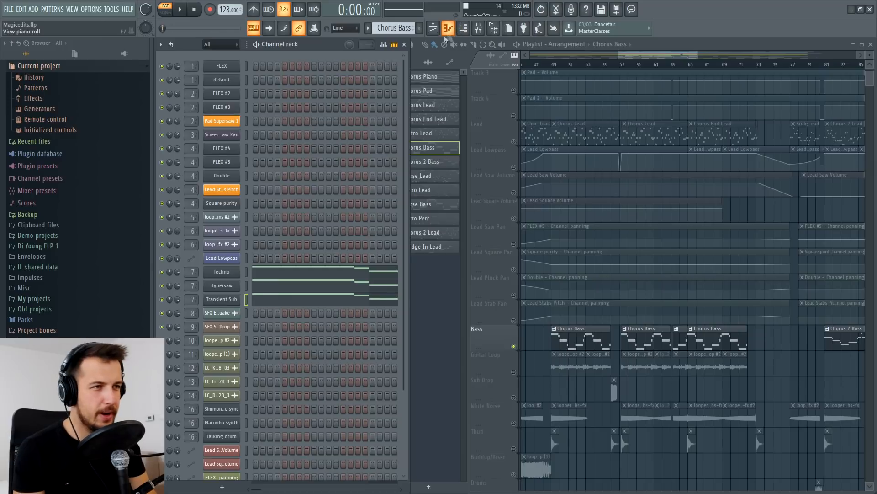
{"action": "right_click", "coordinate": [161, 285]}
{"action": "key", "text": "space"}
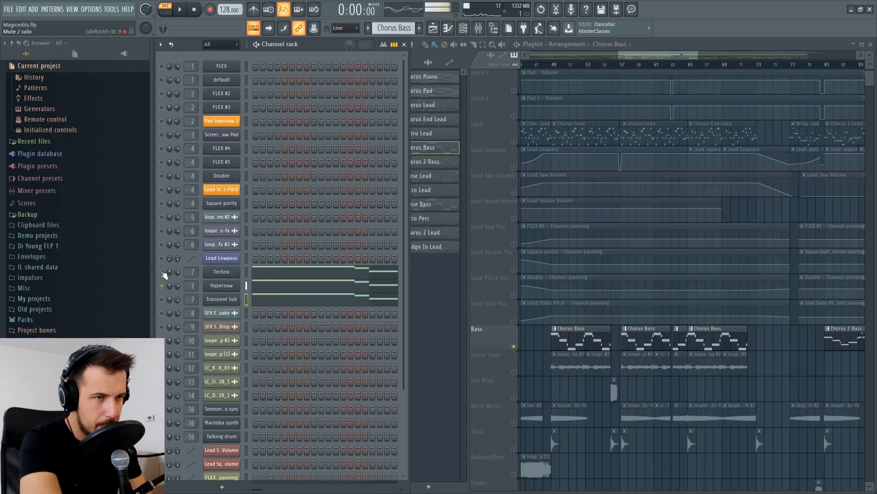
{"action": "key", "text": "space"}
{"action": "right_click", "coordinate": [162, 271]}
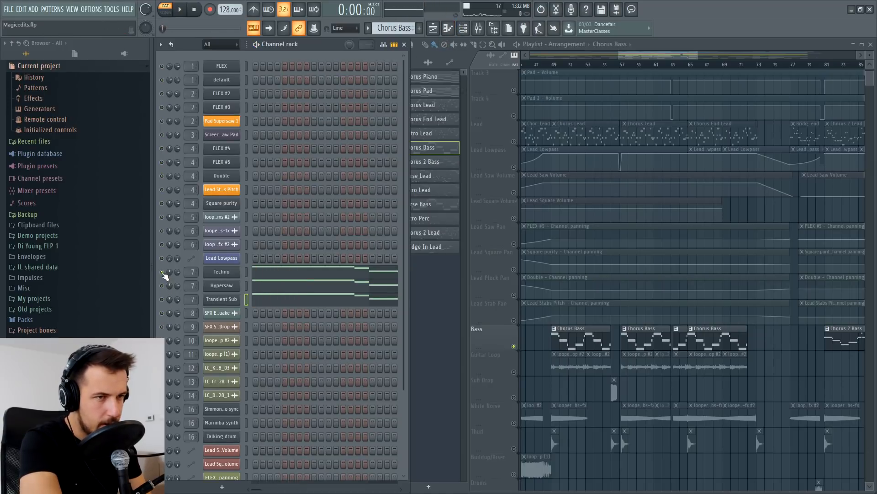
Step: Route the Techno channel to its own mixer insert, 15, and load Fruity Parametric EQ 2 in slot 1
{"action": "left_click", "coordinate": [213, 274]}
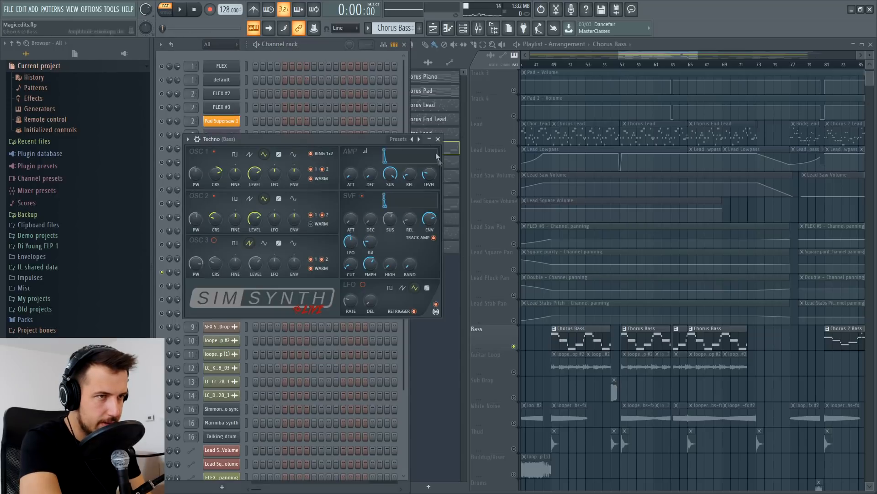
{"action": "left_click", "coordinate": [198, 139]}
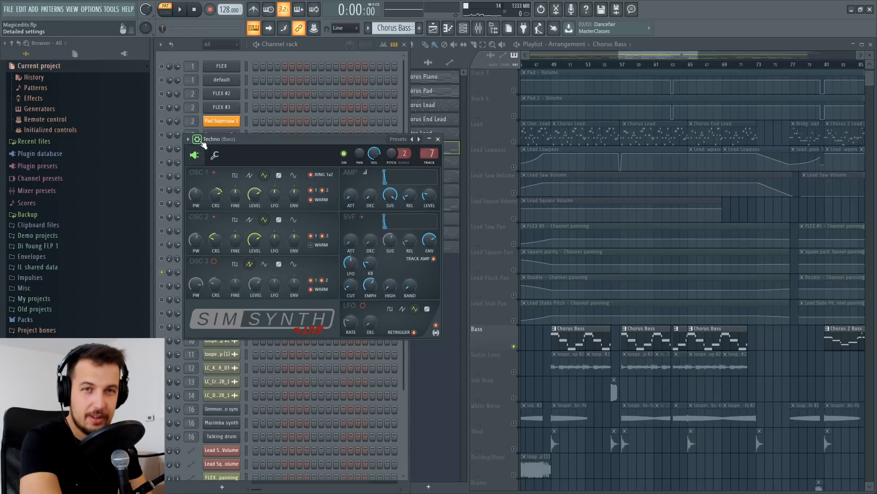
{"action": "key", "text": "ctrl+l"}
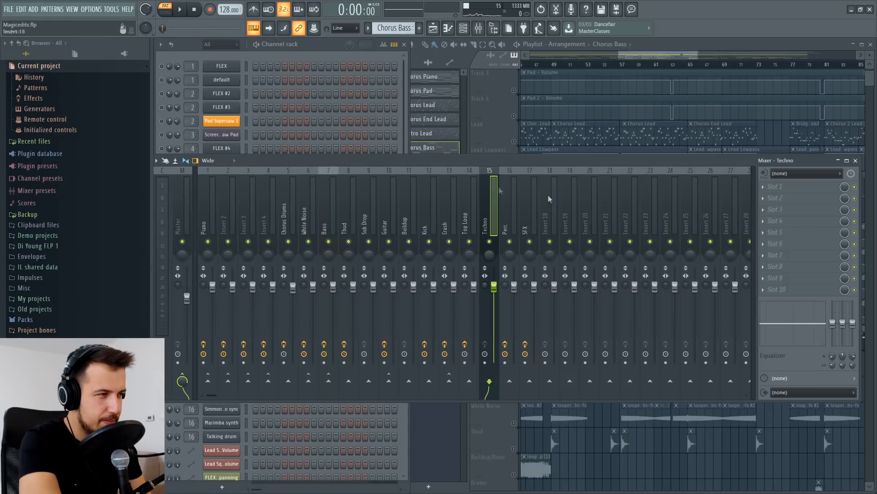
{"action": "left_click", "coordinate": [772, 192]}
{"action": "left_click", "coordinate": [649, 314]}
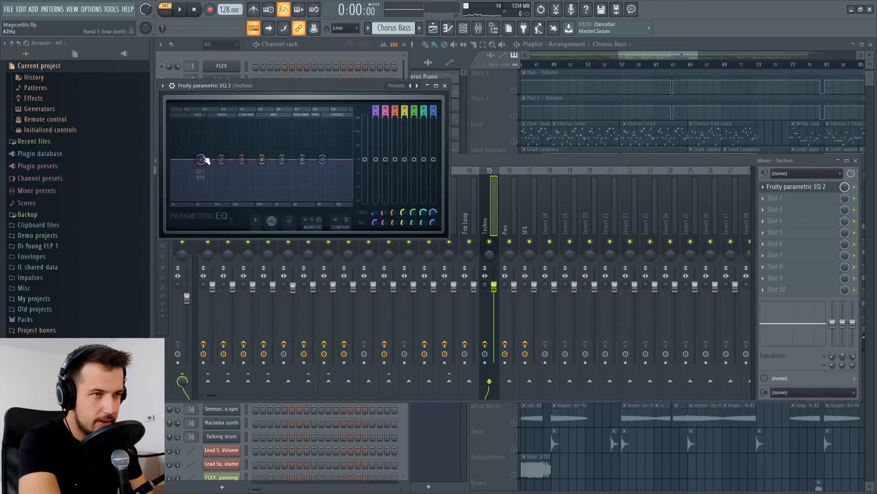
Step: Make band 1 of the Techno EQ a high-pass that removes the lows, and slightly adjust bands 5 and 7 during playback
{"action": "right_click", "coordinate": [201, 160]}
{"action": "left_click", "coordinate": [249, 202]}
{"action": "left_click_drag", "start_coordinate": [201, 160], "coordinate": [323, 158]}
{"action": "key", "text": "space"}
{"action": "left_click_drag", "start_coordinate": [271, 155], "coordinate": [320, 165]}
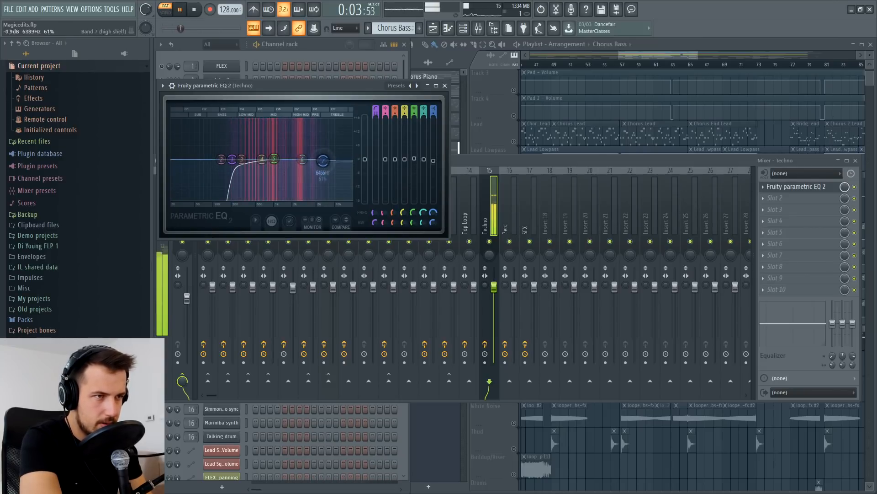
{"action": "left_click_drag", "start_coordinate": [232, 159], "coordinate": [236, 161]}
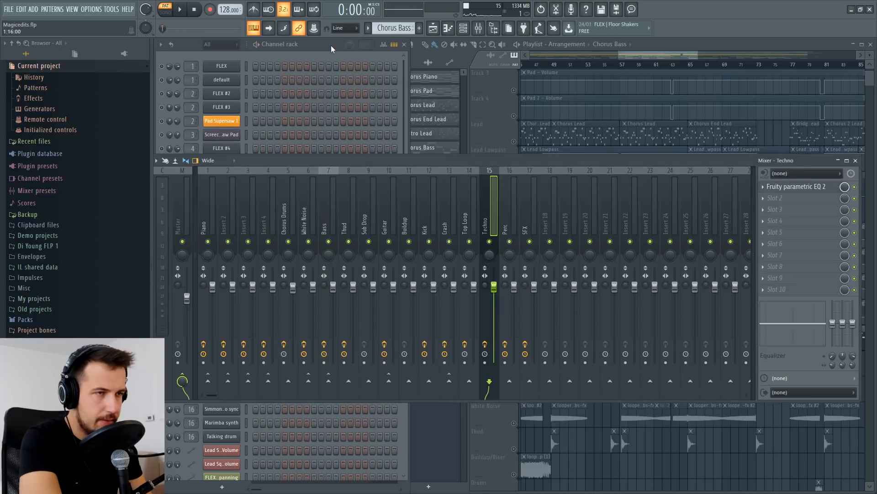
Step: Audition the Techno and Transient Sub channels together in the Chorus Bass pattern
{"action": "left_click", "coordinate": [331, 44]}
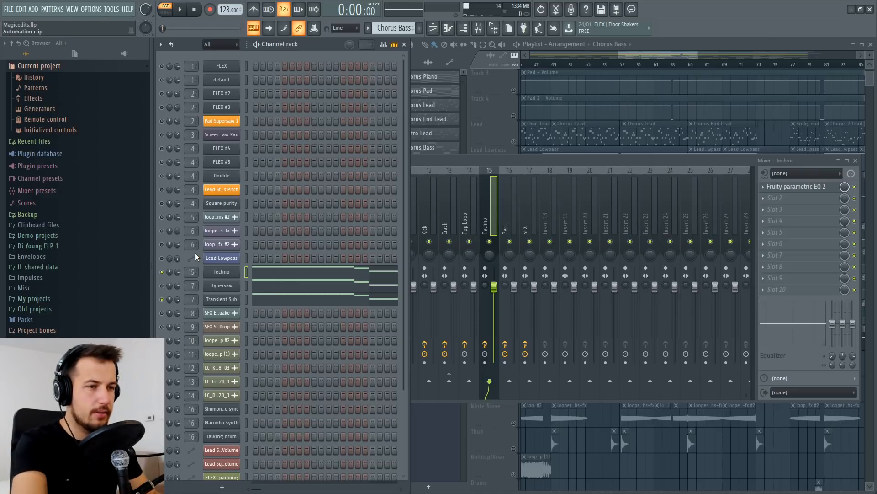
{"action": "key", "text": "space"}
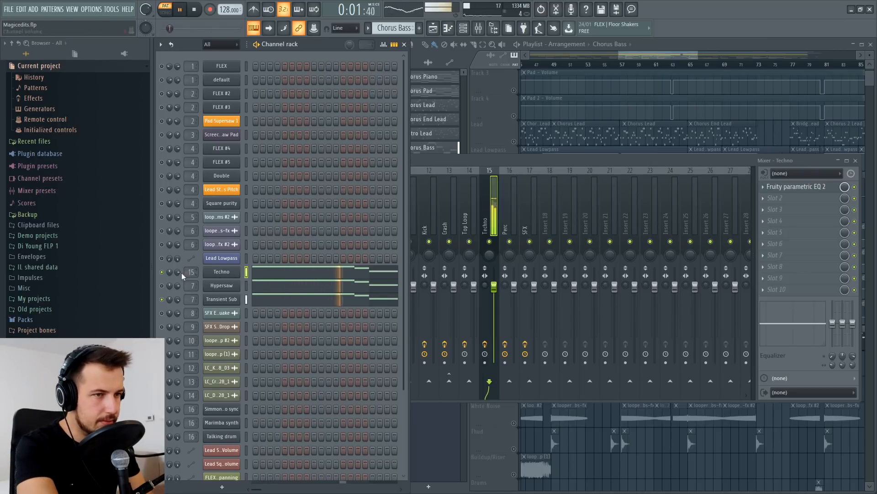
{"action": "key", "text": "space"}
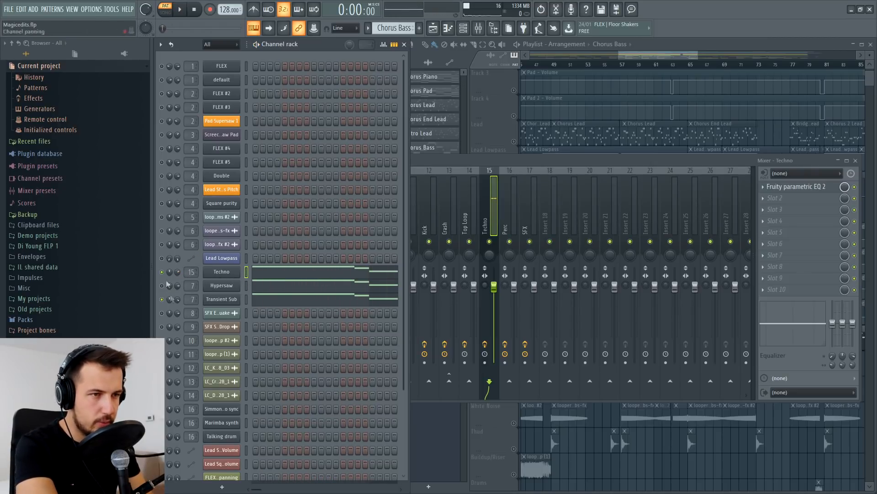
Step: Solo and audition the Hypersaw bass layer, then delete that channel
{"action": "right_click", "coordinate": [162, 286]}
{"action": "key", "text": "space"}
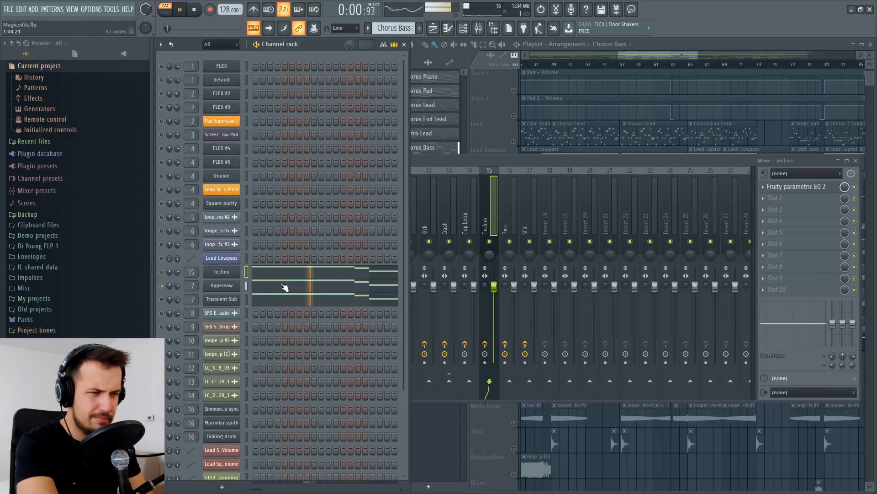
{"action": "key", "text": "space"}
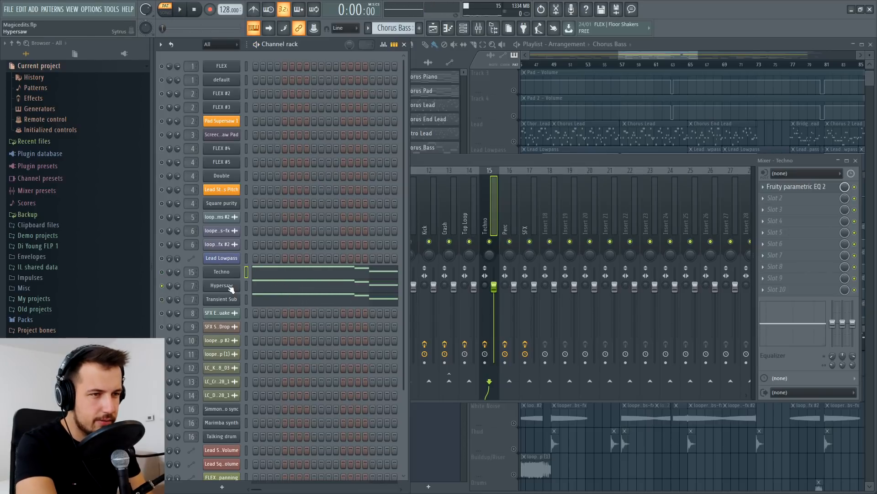
{"action": "right_click", "coordinate": [230, 288]}
{"action": "left_click", "coordinate": [264, 375]}
{"action": "left_click", "coordinate": [480, 284]}
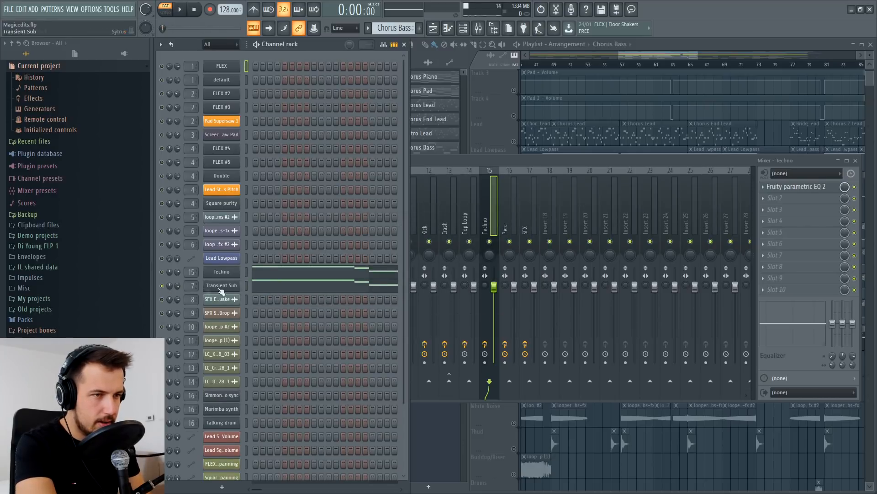
Step: Select the Bass insert and compare the Transient Sub with the insert's effects bypassed and enabled
{"action": "left_click", "coordinate": [485, 173]}
{"action": "left_click", "coordinate": [331, 191]}
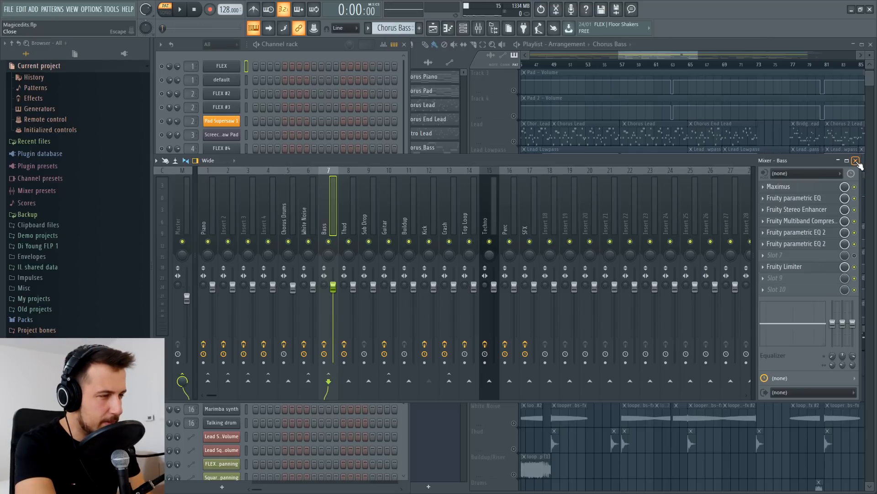
{"action": "key", "text": "space"}
{"action": "key", "text": "space"}
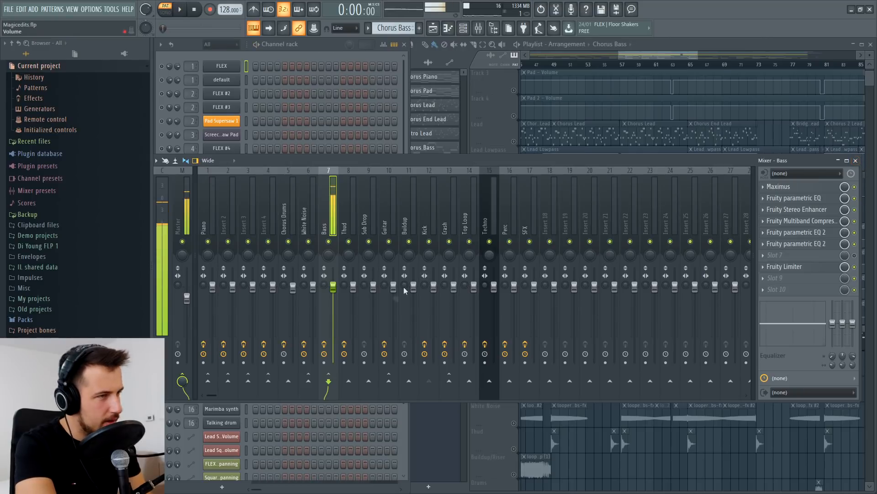
{"action": "left_click", "coordinate": [324, 344]}
{"action": "key", "text": "space"}
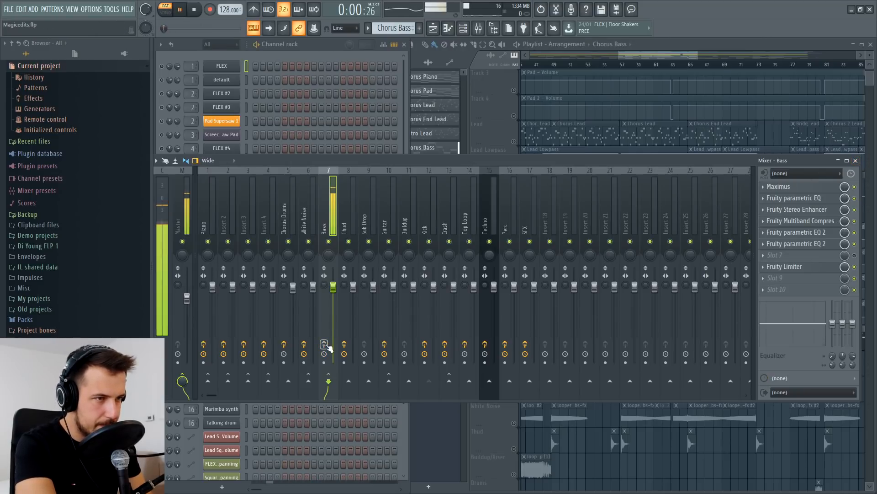
{"action": "key", "text": "space"}
{"action": "left_click", "coordinate": [324, 344]}
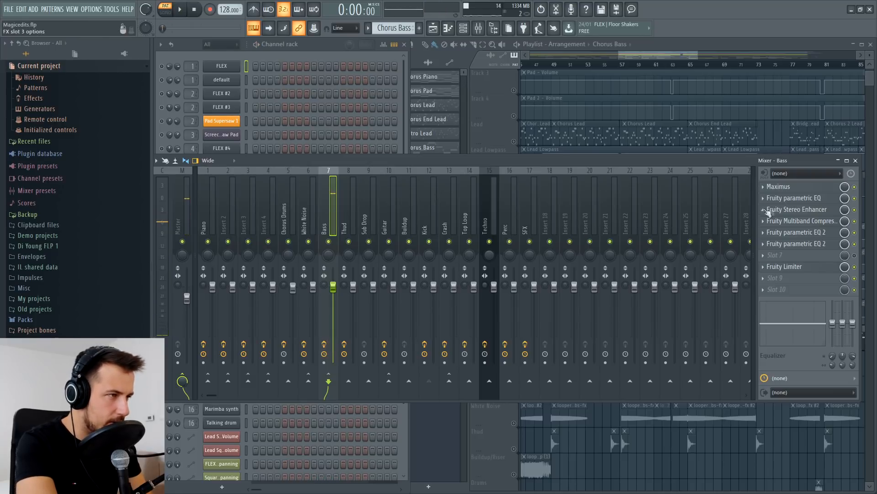
Step: Lower the high-pass cutoff in the Bass insert's slot 5 EQ and reduce the insert's fader while auditioning
{"action": "left_click", "coordinate": [831, 234]}
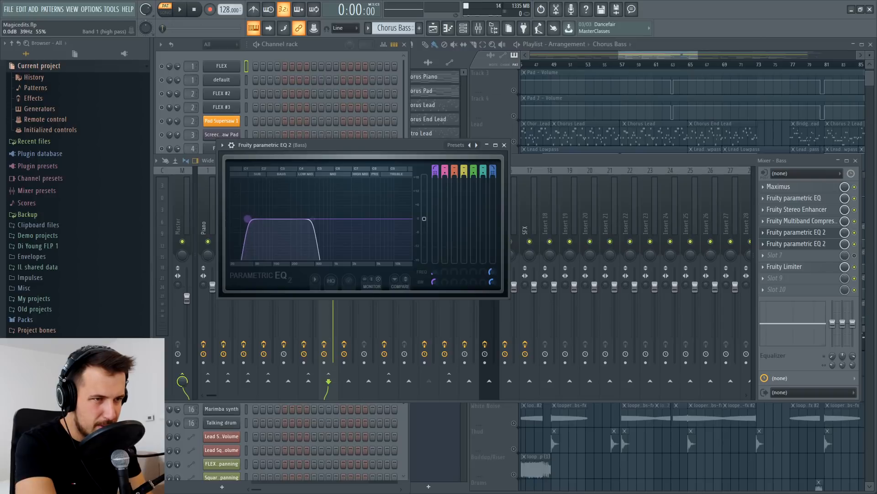
{"action": "mouse_move", "coordinate": [248, 222]}
{"action": "left_mouse_down"}
{"action": "mouse_move", "coordinate": [247, 239]}
{"action": "mouse_move", "coordinate": [244, 220]}
{"action": "left_mouse_up"}
{"action": "key", "text": "space"}
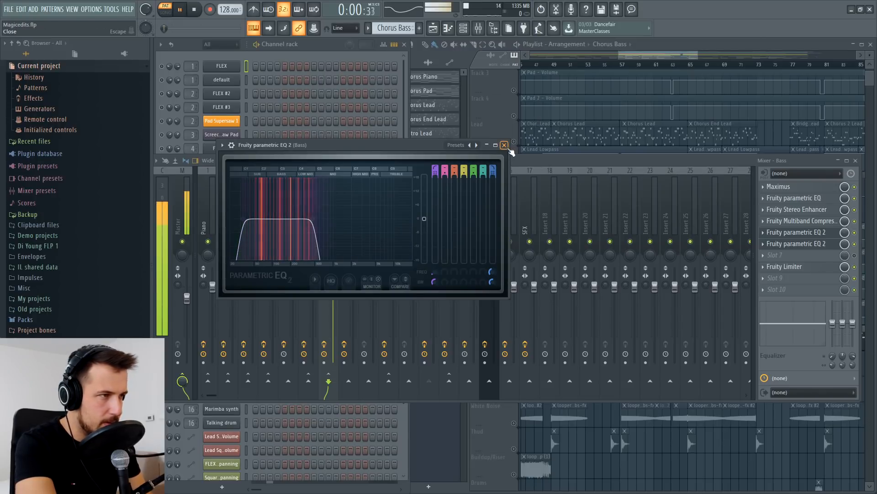
{"action": "left_click", "coordinate": [504, 145]}
{"action": "key", "text": "space"}
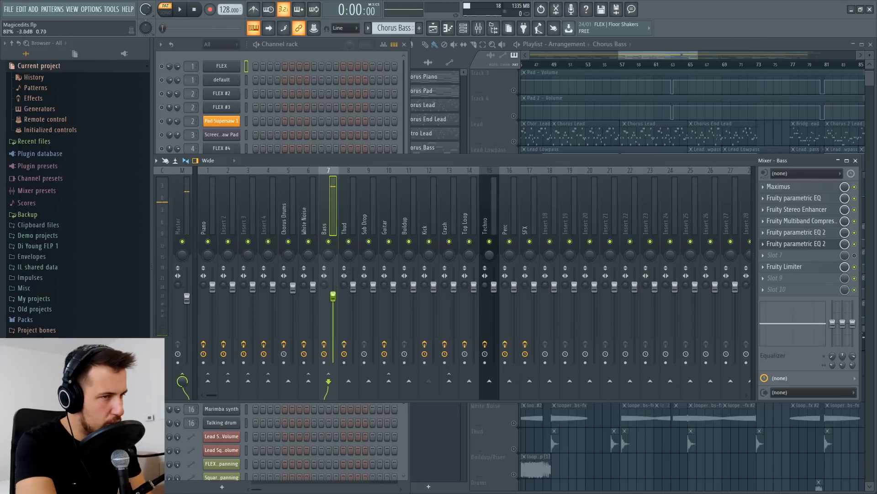
{"action": "key", "text": "space"}
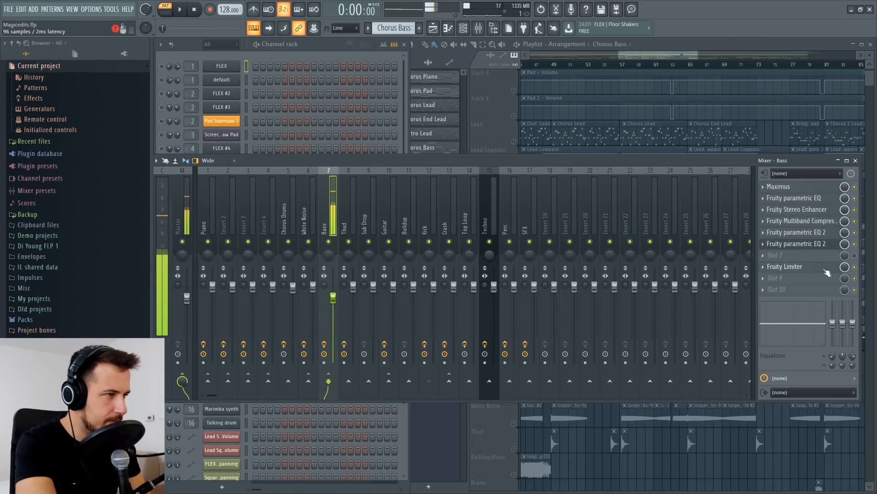
Step: Set the compressor threshold of the Bass insert's Fruity Limiter to about -28.9 dB and close the mixer
{"action": "left_click", "coordinate": [826, 271]}
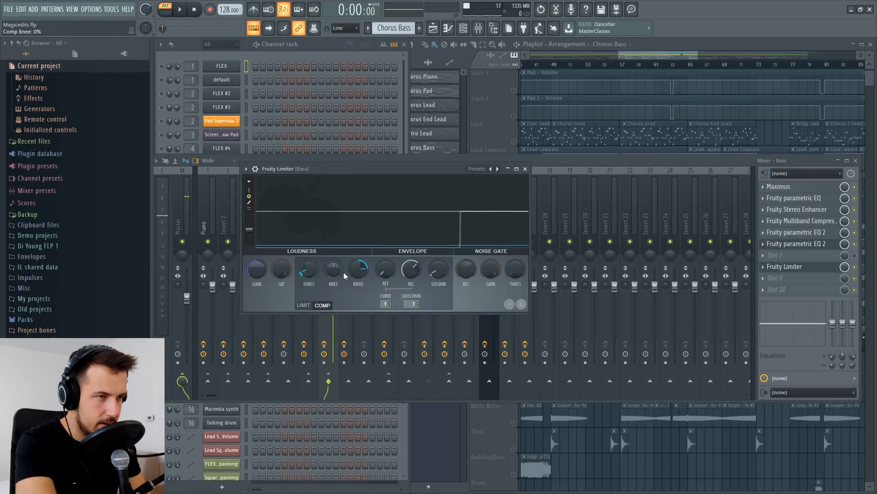
{"action": "left_click", "coordinate": [527, 169]}
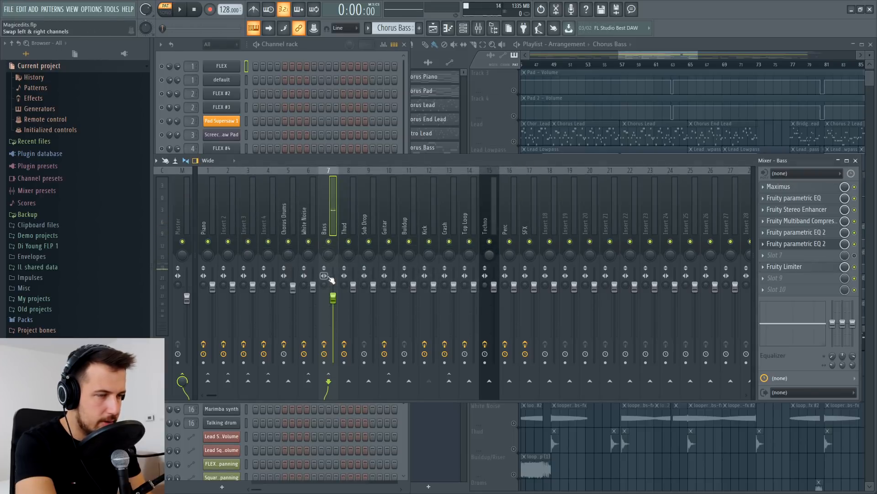
{"action": "left_click", "coordinate": [784, 266]}
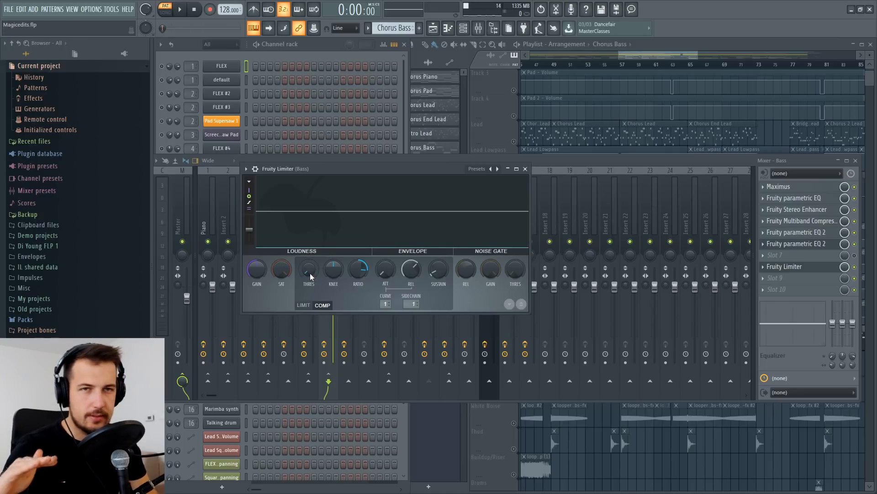
{"action": "mouse_move", "coordinate": [309, 273]}
{"action": "left_mouse_down"}
{"action": "mouse_move", "coordinate": [309, 288]}
{"action": "mouse_move", "coordinate": [309, 274]}
{"action": "left_mouse_up"}
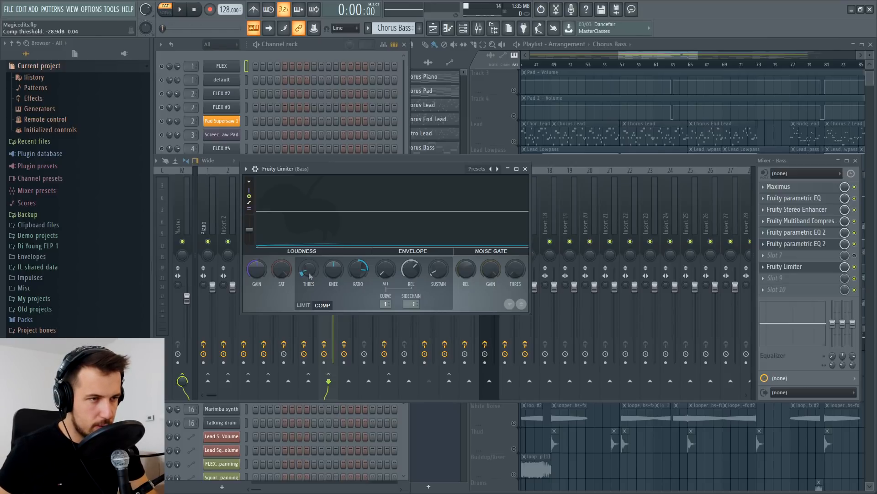
{"action": "left_click", "coordinate": [527, 169]}
{"action": "left_click", "coordinate": [856, 161]}
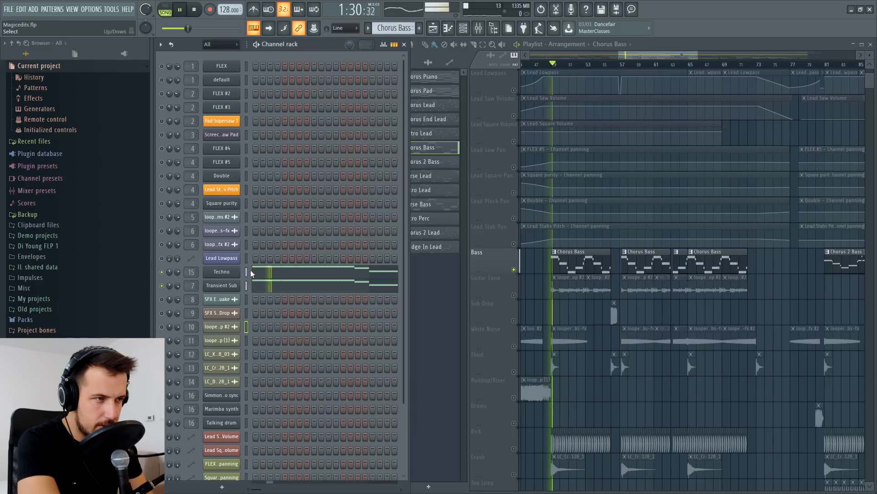
Step: Play the bass from bar 49 in song mode and lower the Techno channel's volume to about 40%
{"action": "key", "text": "space"}
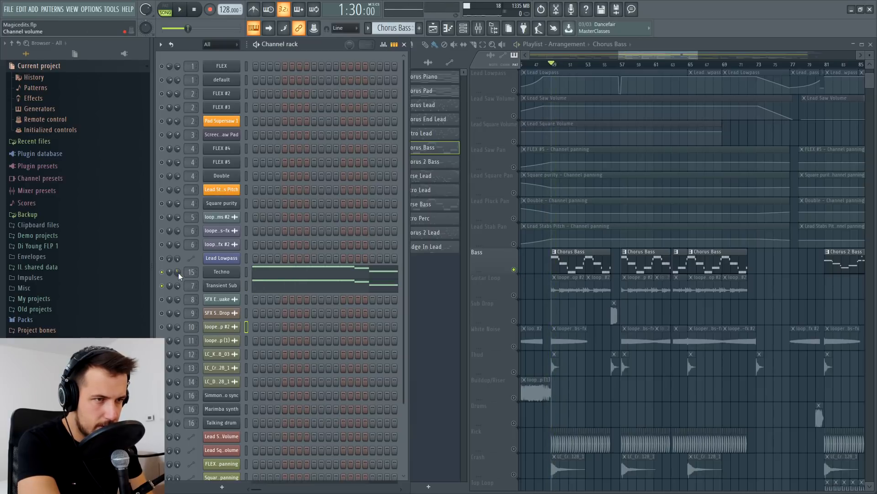
{"action": "key", "text": "space"}
{"action": "left_click_drag", "start_coordinate": [178, 273], "coordinate": [178, 278]}
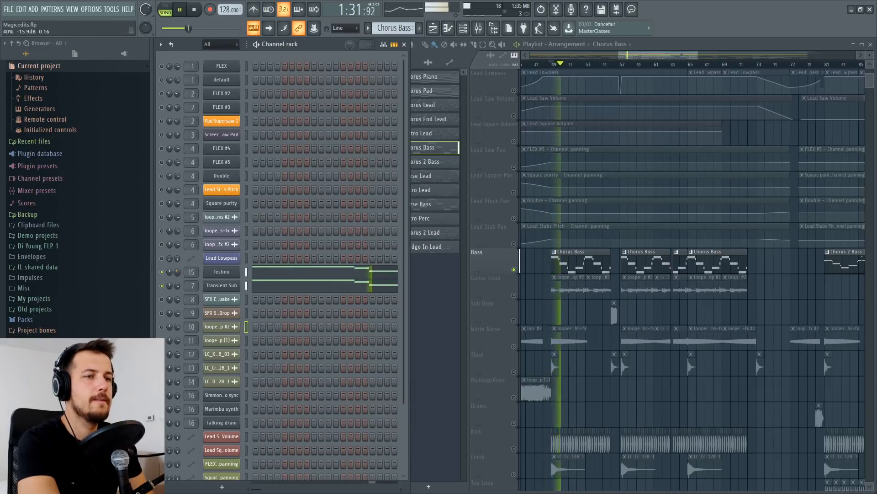
Step: Solo the Guitar Loop track and audition its clips from bar 49
{"action": "key", "text": "space"}
{"action": "scroll", "coordinate": [572, 181], "scroll_direction": "up", "scroll_amount": 5}
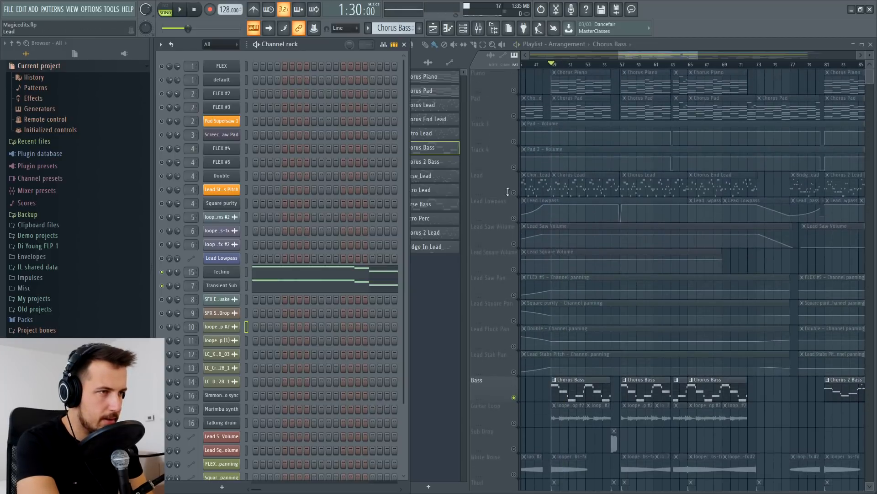
{"action": "scroll", "coordinate": [589, 365], "scroll_direction": "down", "scroll_amount": 2}
{"action": "left_click", "coordinate": [583, 361]}
{"action": "key", "text": "space"}
{"action": "key", "text": "space"}
{"action": "scroll", "coordinate": [581, 315], "scroll_direction": "down", "scroll_amount": 2}
{"action": "key", "text": "space"}
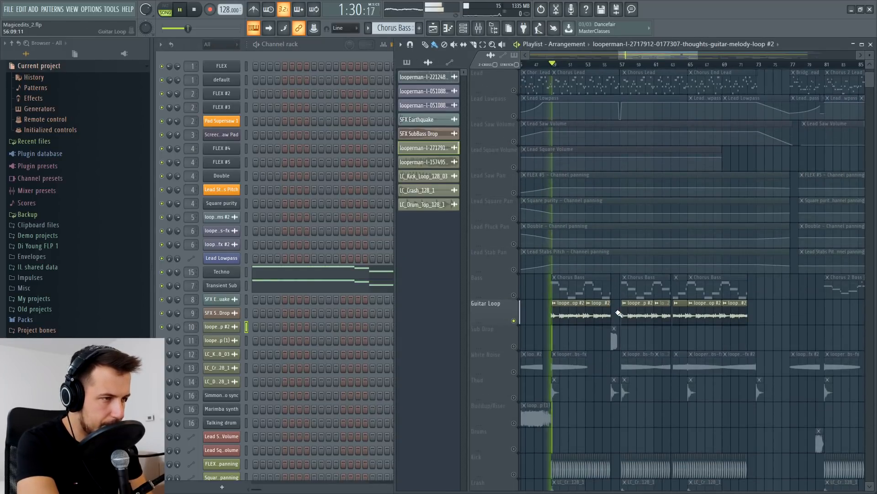
{"action": "key", "text": "space"}
Step: Review the guitar loop's sample settings and the two parametric EQs on the Guitar insert
{"action": "double_click", "coordinate": [569, 313]}
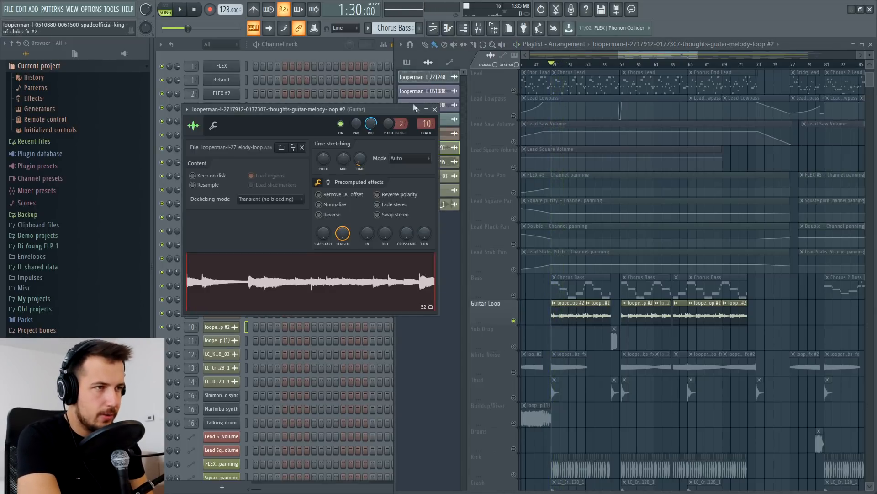
{"action": "left_click", "coordinate": [434, 109]}
{"action": "left_click", "coordinate": [479, 28]}
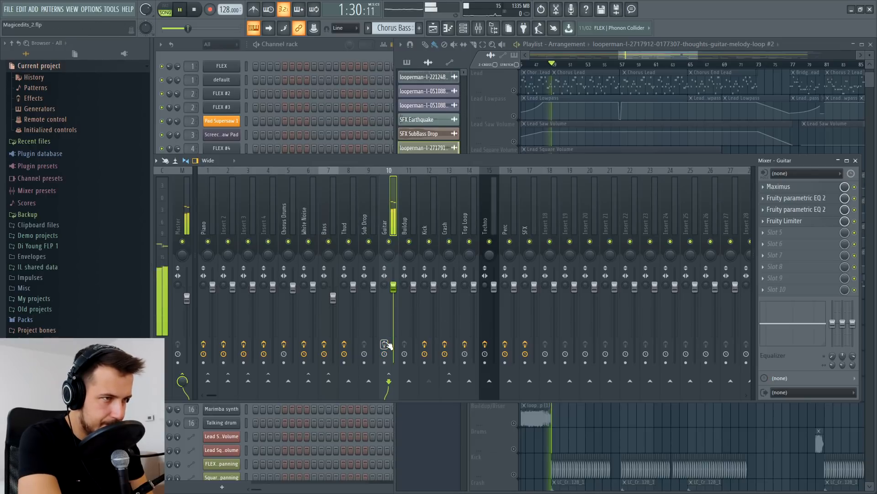
{"action": "left_click", "coordinate": [818, 209]}
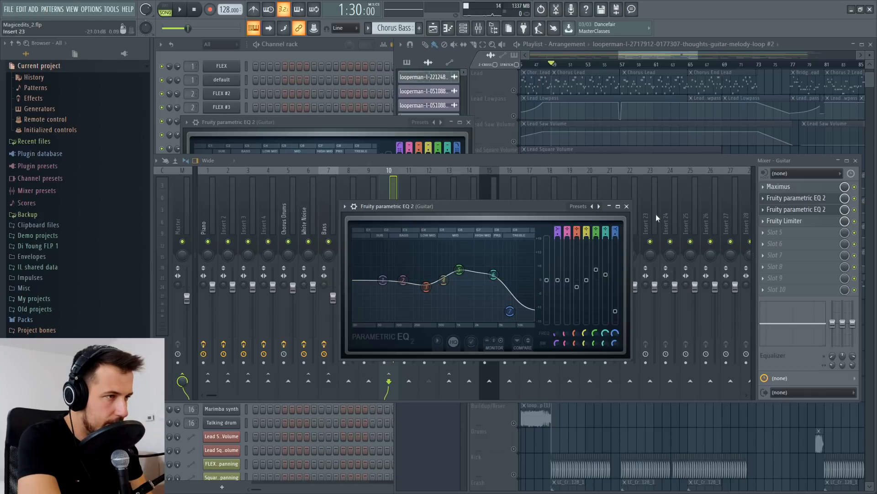
{"action": "left_click", "coordinate": [627, 206]}
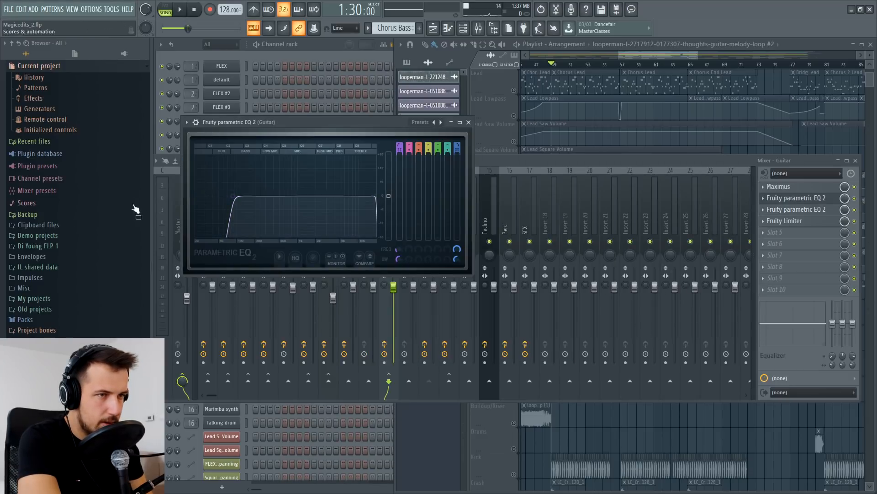
{"action": "left_click", "coordinate": [469, 122]}
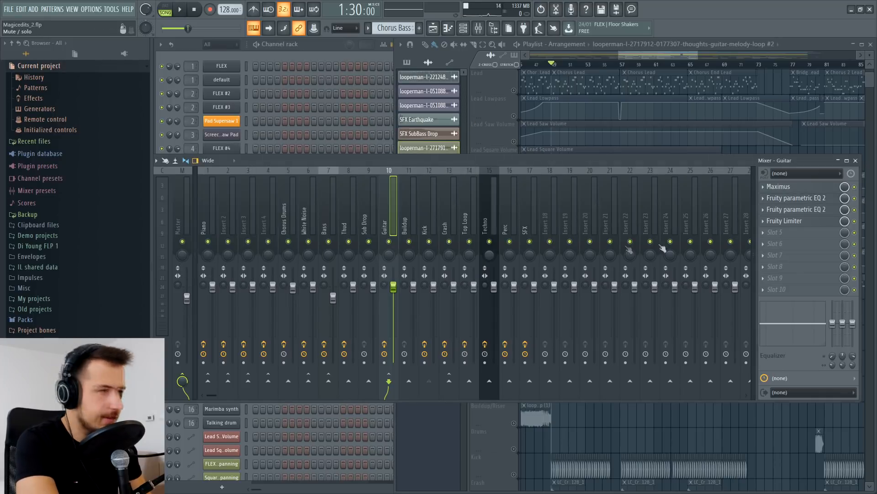
Step: Raise the highest band in the Guitar insert's slot 3 EQ while auditioning the loop
{"action": "left_click", "coordinate": [777, 210]}
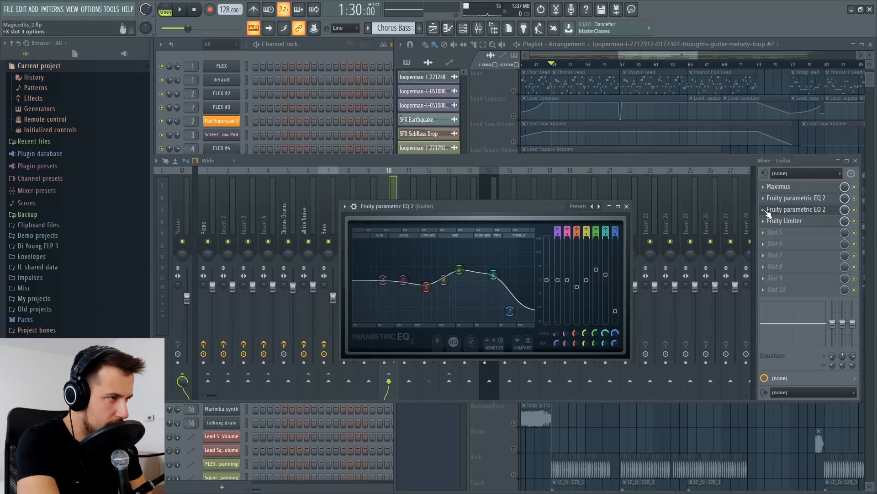
{"action": "left_click_drag", "start_coordinate": [510, 312], "coordinate": [504, 287]}
{"action": "key", "text": "space"}
{"action": "key", "text": "space"}
{"action": "left_click", "coordinate": [796, 209]}
Step: Move the Guitar insert's Fruity Limiter to slot 5, add Fruity Reeverb in slot 4, and reduce its decay and reverb level during playback
{"action": "left_click_drag", "start_coordinate": [785, 221], "coordinate": [799, 234]}
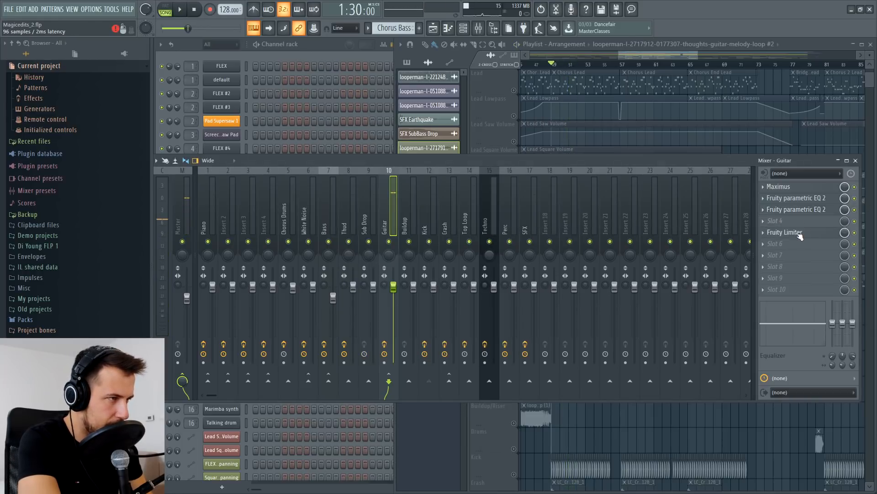
{"action": "left_click", "coordinate": [776, 221]}
{"action": "left_click", "coordinate": [659, 352]}
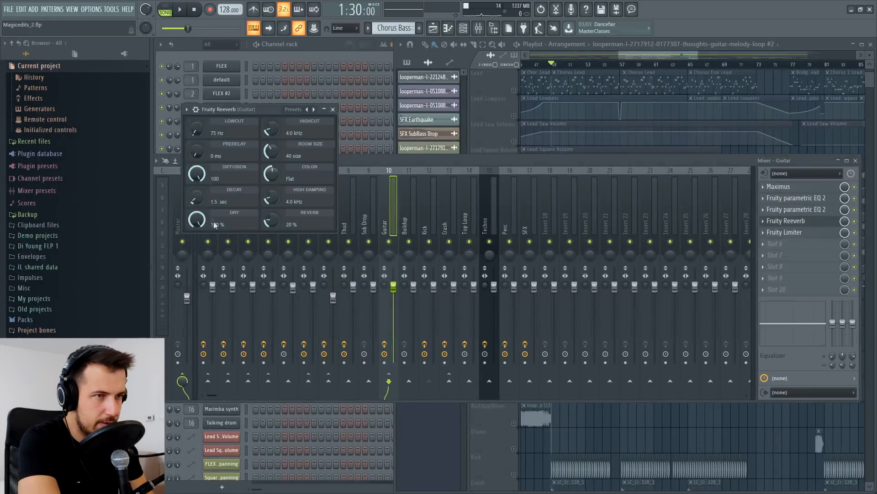
{"action": "left_click_drag", "start_coordinate": [197, 198], "coordinate": [197, 200]}
{"action": "key", "text": "space"}
{"action": "left_click_drag", "start_coordinate": [270, 222], "coordinate": [271, 227]}
{"action": "left_click", "coordinate": [333, 109]}
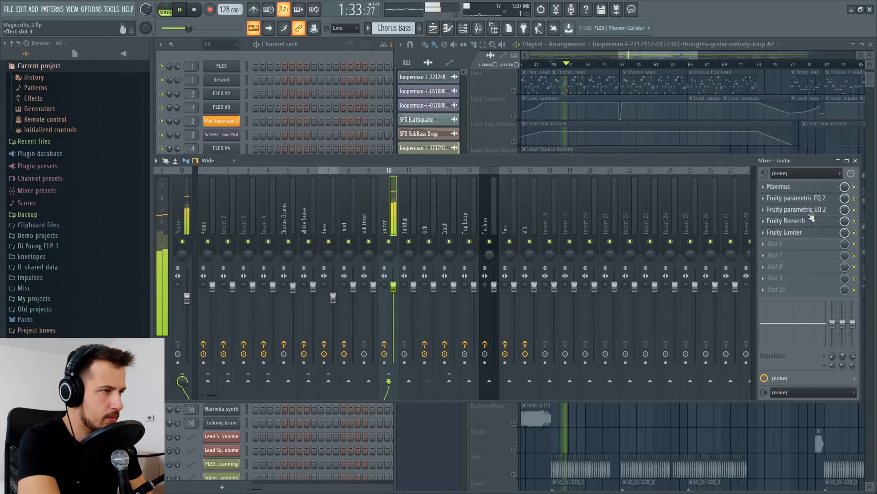
Step: Raise the high-pass cutoff in the Guitar insert's slot 2 EQ to about 160 Hz while auditioning, and close the mixer
{"action": "left_click", "coordinate": [802, 199]}
{"action": "left_click_drag", "start_coordinate": [233, 197], "coordinate": [243, 196]}
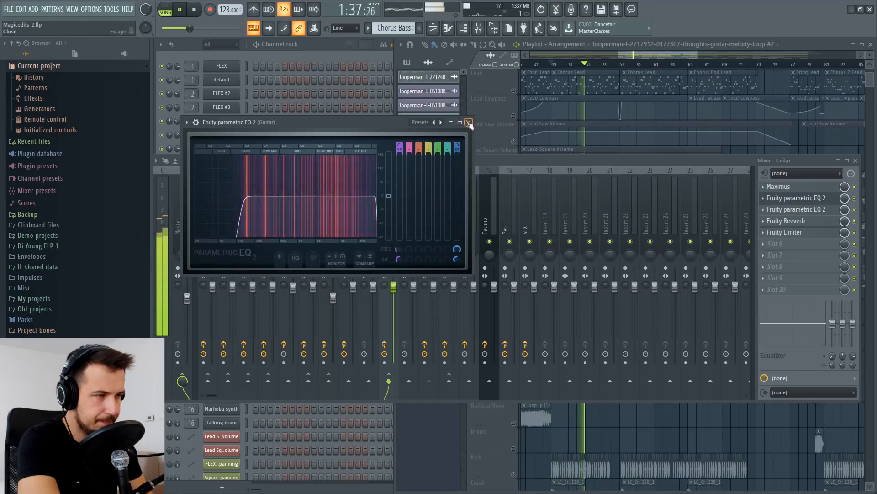
{"action": "key", "text": "space"}
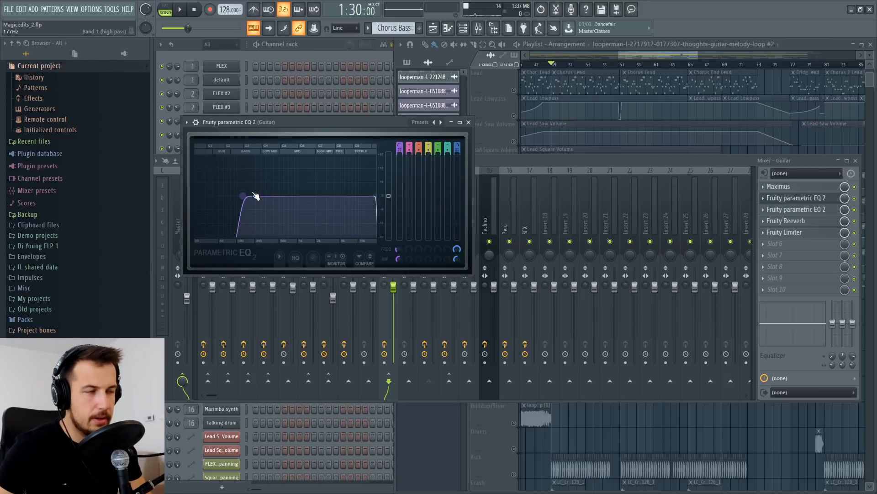
{"action": "left_click_drag", "start_coordinate": [256, 197], "coordinate": [262, 207]}
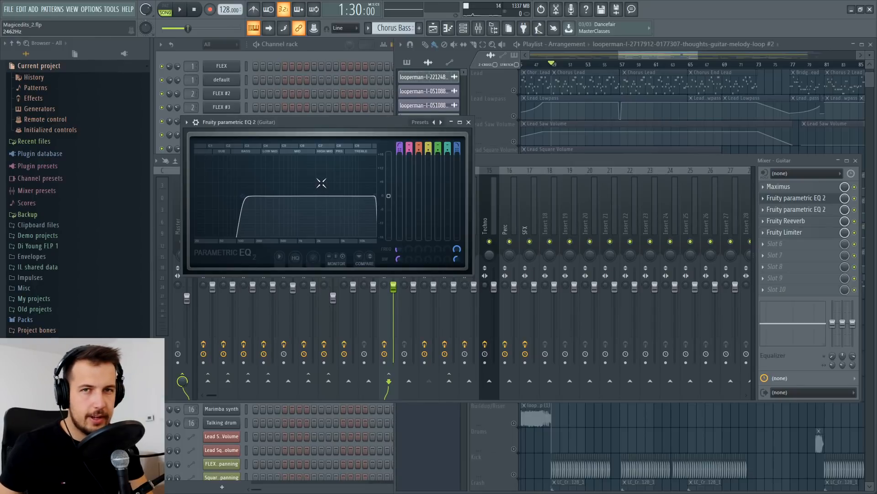
{"action": "left_click", "coordinate": [468, 123]}
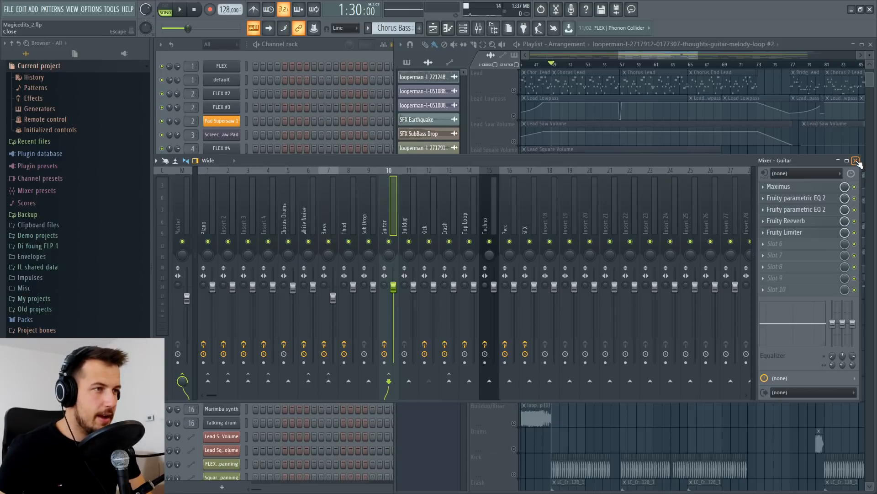
{"action": "left_click", "coordinate": [825, 200]}
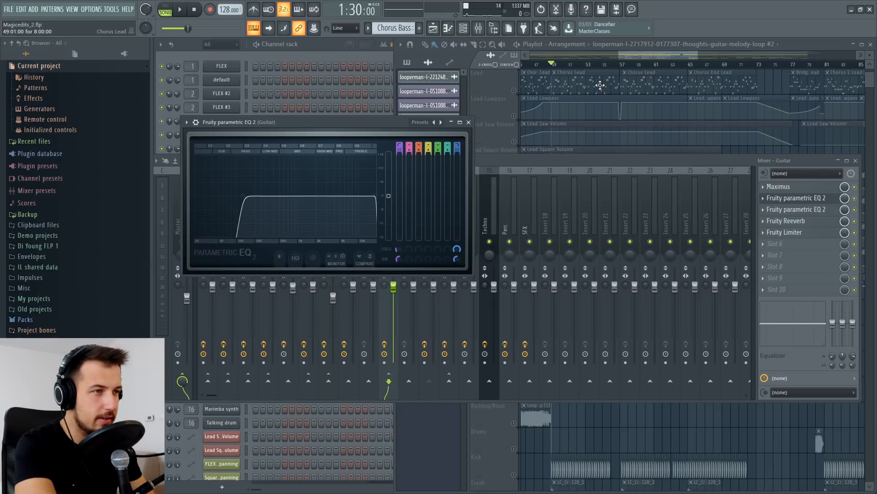
{"action": "key", "text": "space"}
{"action": "key", "text": "space"}
{"action": "left_click_drag", "start_coordinate": [243, 196], "coordinate": [249, 196]}
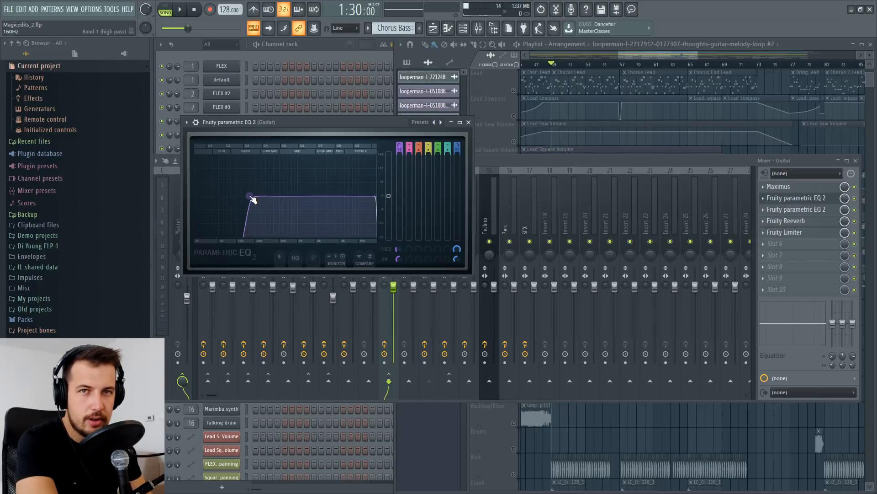
{"action": "key", "text": "space"}
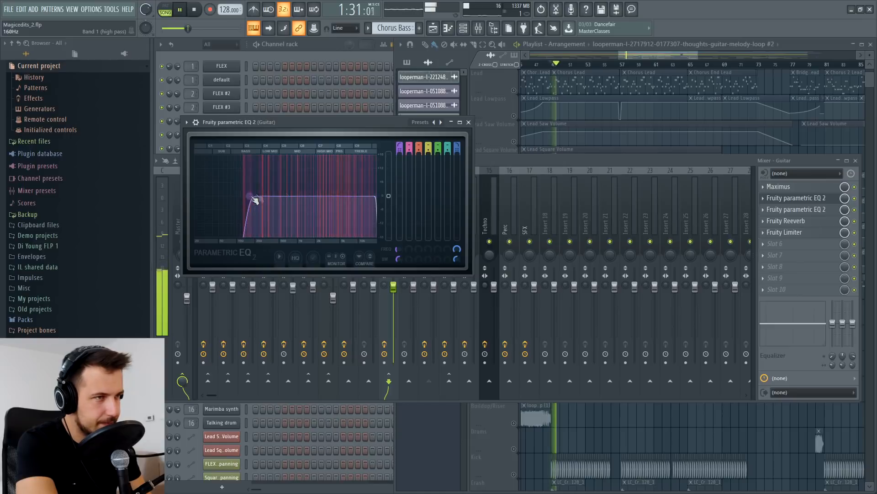
{"action": "left_click", "coordinate": [469, 122]}
{"action": "left_click", "coordinate": [856, 161]}
{"action": "key", "text": "space"}
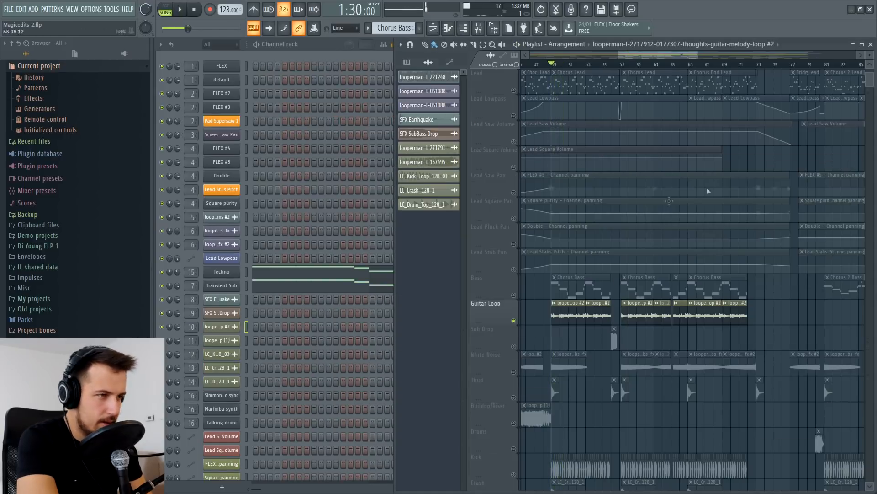
Step: Solo the White Noise track, audition it from bar 49 and view its clip's sample settings
{"action": "scroll", "coordinate": [568, 298], "scroll_direction": "down", "scroll_amount": 3}
{"action": "left_click", "coordinate": [569, 289]}
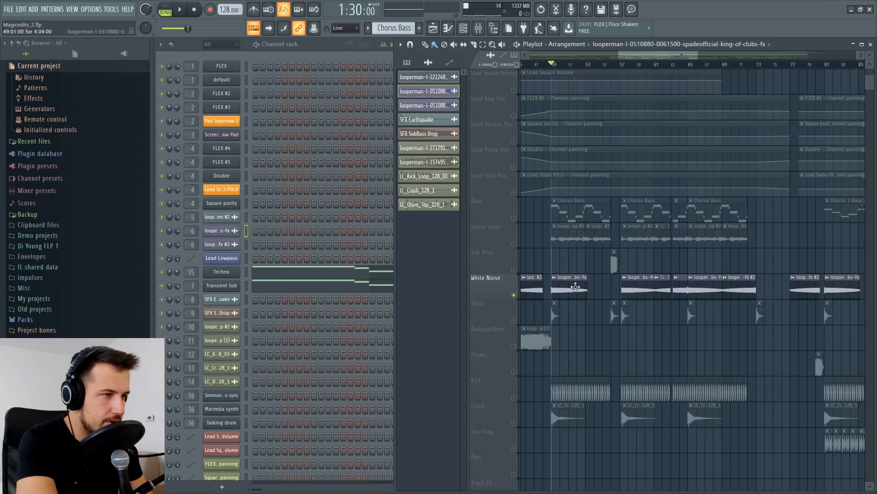
{"action": "double_click", "coordinate": [576, 287]}
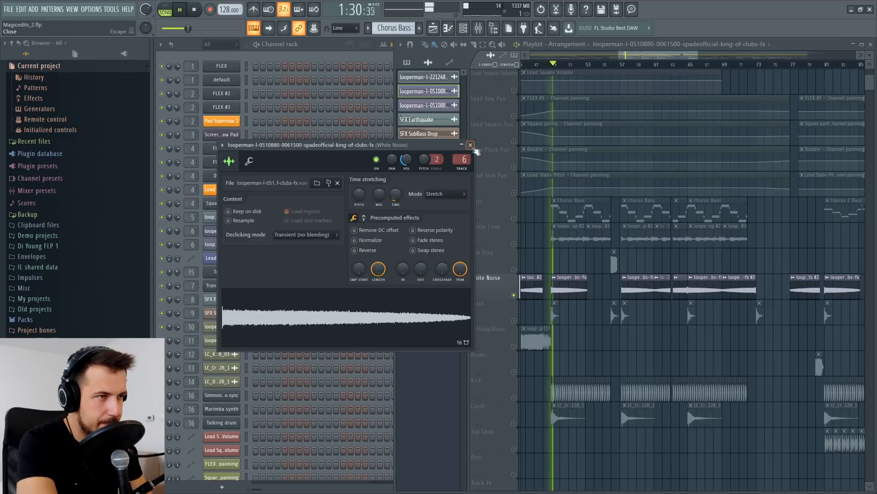
{"action": "left_click", "coordinate": [471, 145]}
Step: Solo the Thud track, audition it from bar 49 and view the SFX Earthquake sample settings
{"action": "left_click", "coordinate": [554, 313]}
{"action": "key", "text": "space"}
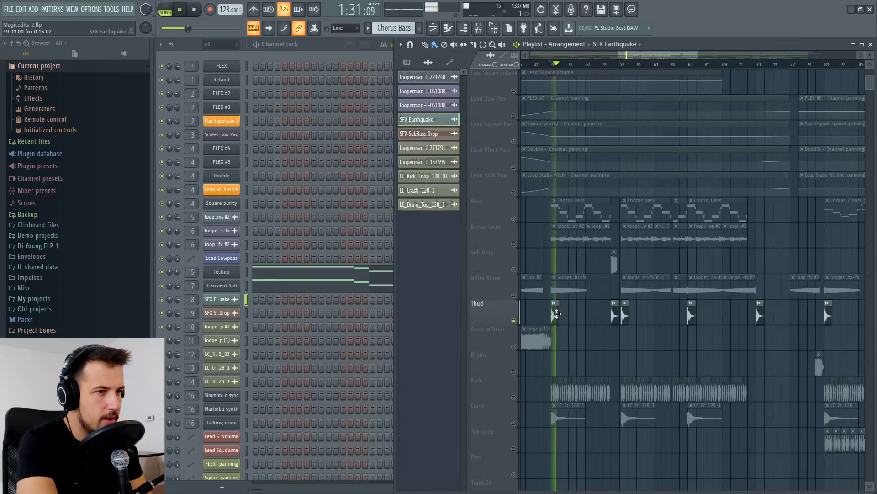
{"action": "key", "text": "space"}
{"action": "double_click", "coordinate": [556, 314]}
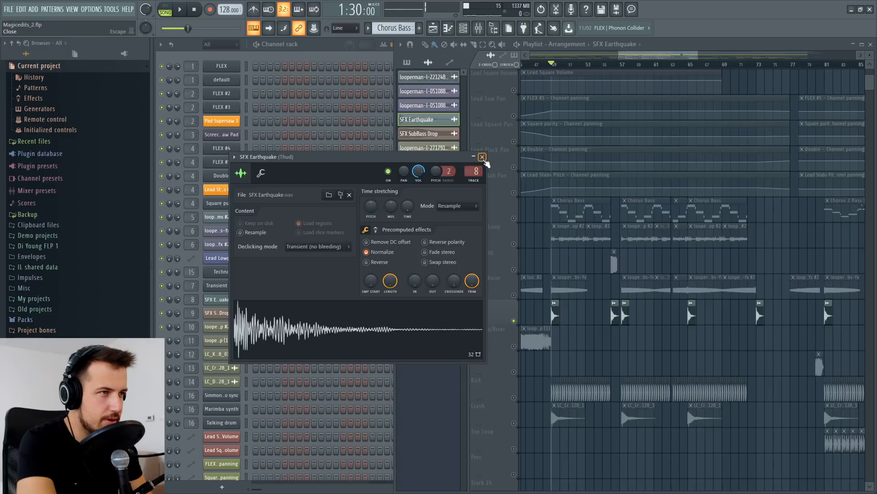
{"action": "left_click", "coordinate": [482, 157]}
Step: Replace the EQ in slot 1 of the Thud mixer insert with a fresh Fruity Parametric EQ 2
{"action": "left_click", "coordinate": [478, 28]}
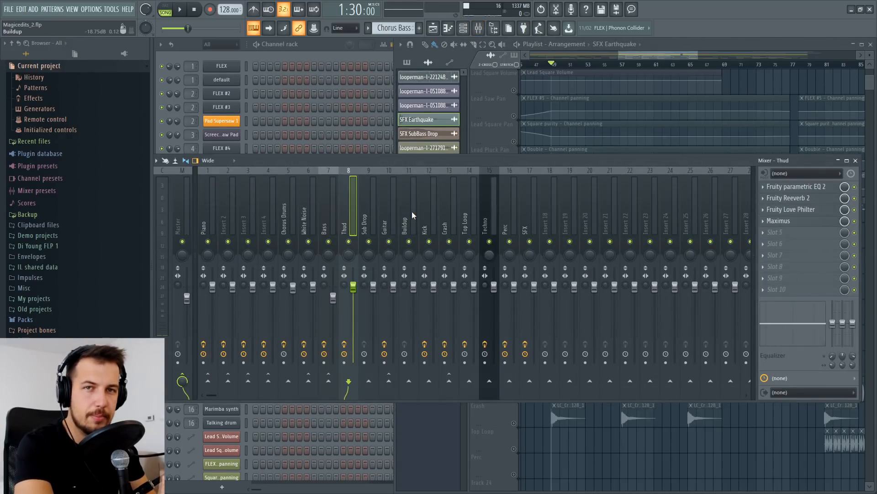
{"action": "left_click", "coordinate": [828, 191]}
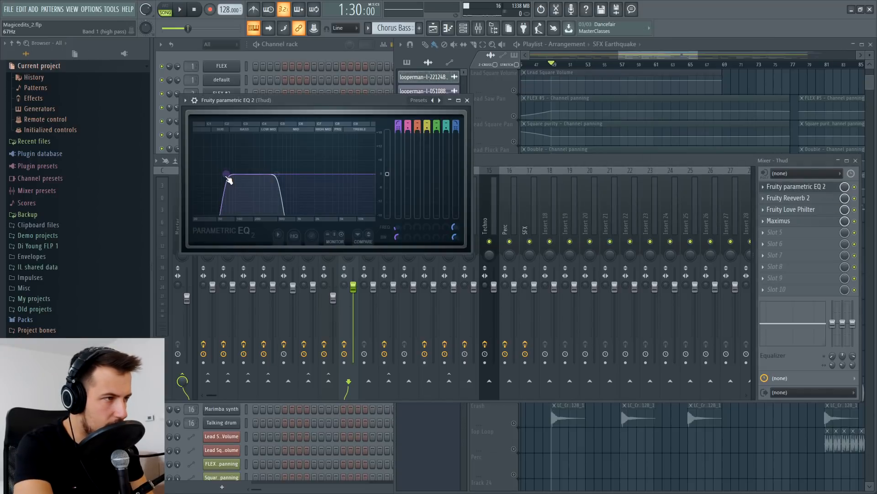
{"action": "left_click", "coordinate": [770, 189]}
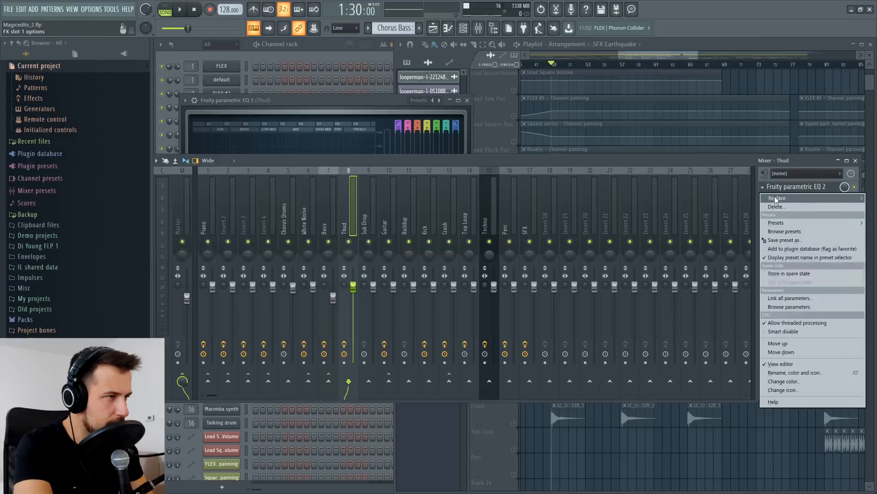
{"action": "left_click", "coordinate": [769, 192]}
{"action": "left_click", "coordinate": [489, 281]}
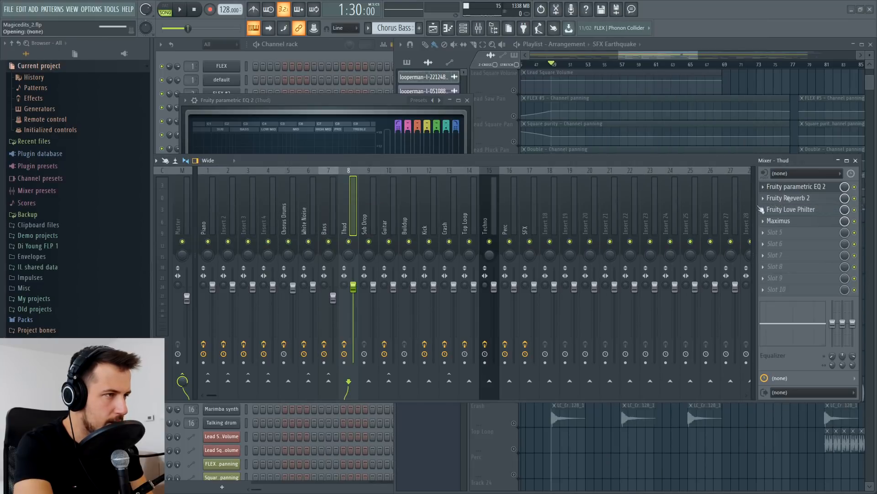
{"action": "left_click", "coordinate": [777, 186]}
{"action": "left_click", "coordinate": [664, 322]}
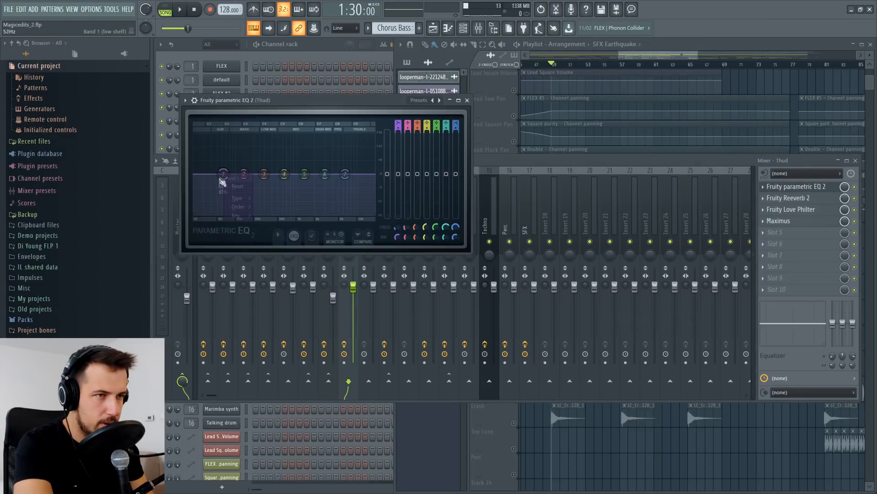
Step: Make band 1 of the Thud EQ a high-pass filter at about 180 Hz and audition it
{"action": "right_click", "coordinate": [224, 175]}
{"action": "left_click", "coordinate": [274, 227]}
{"action": "left_click_drag", "start_coordinate": [224, 174], "coordinate": [251, 174]}
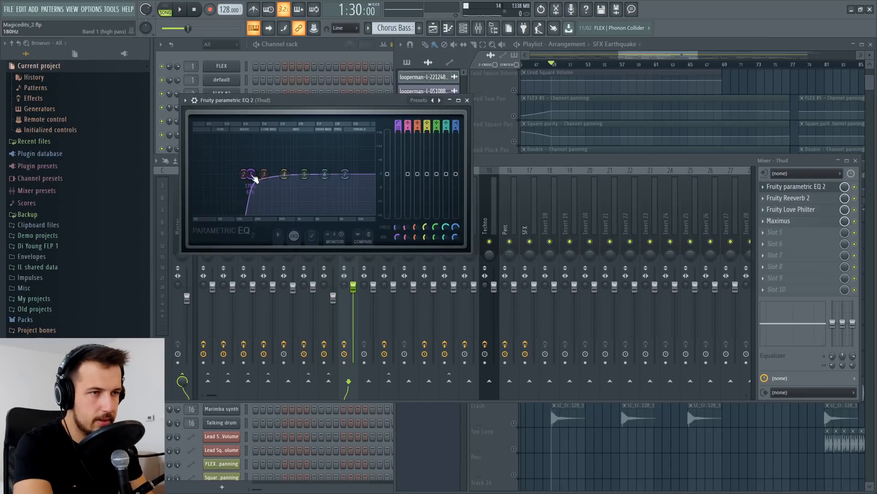
{"action": "key", "text": "space"}
{"action": "left_click", "coordinate": [467, 100]}
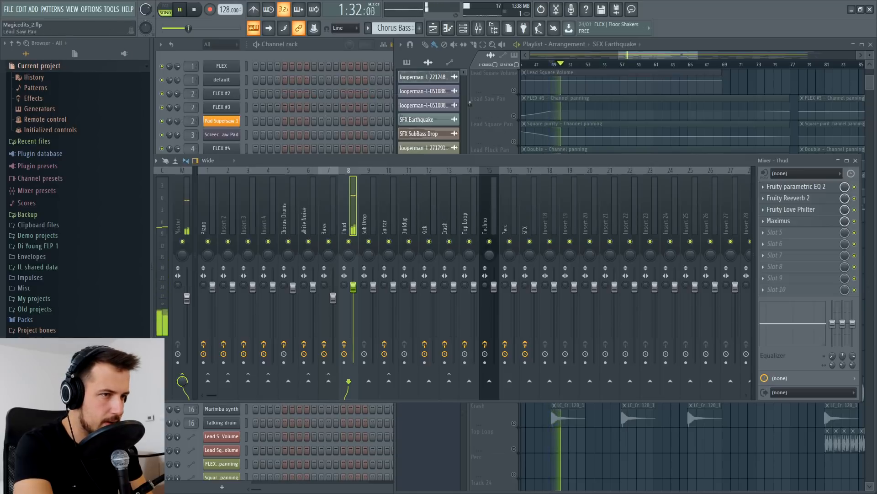
Step: Lower the Thud insert's fader while auditioning it, and close the mixer
{"action": "key", "text": "space"}
{"action": "key", "text": "space"}
{"action": "key", "text": "space"}
{"action": "key", "text": "space"}
{"action": "left_click", "coordinate": [855, 160]}
Step: Solo the Kick track, open the LC_Kick_Loop_128_03 sample settings and audition the kick from bar 49
{"action": "key", "text": "space"}
{"action": "left_click", "coordinate": [514, 397], "text": "ctrl"}
{"action": "scroll", "coordinate": [564, 328], "scroll_direction": "down", "scroll_amount": 2}
{"action": "double_click", "coordinate": [564, 338]}
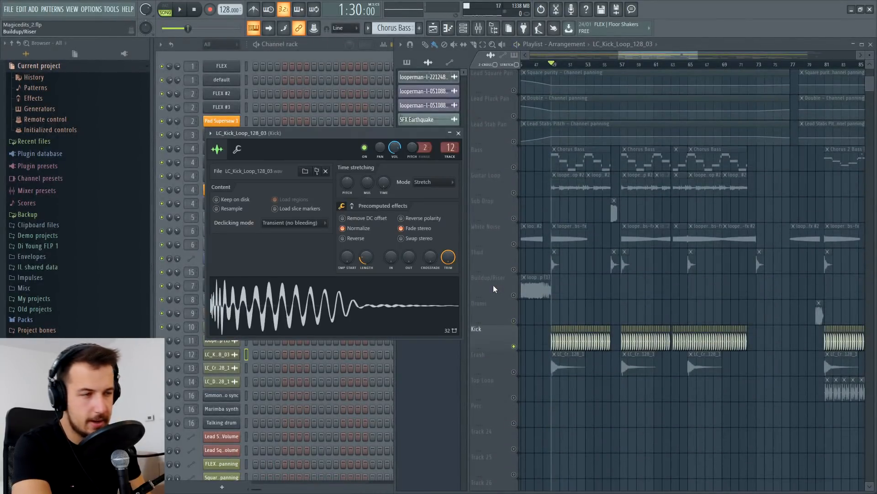
{"action": "key", "text": "space"}
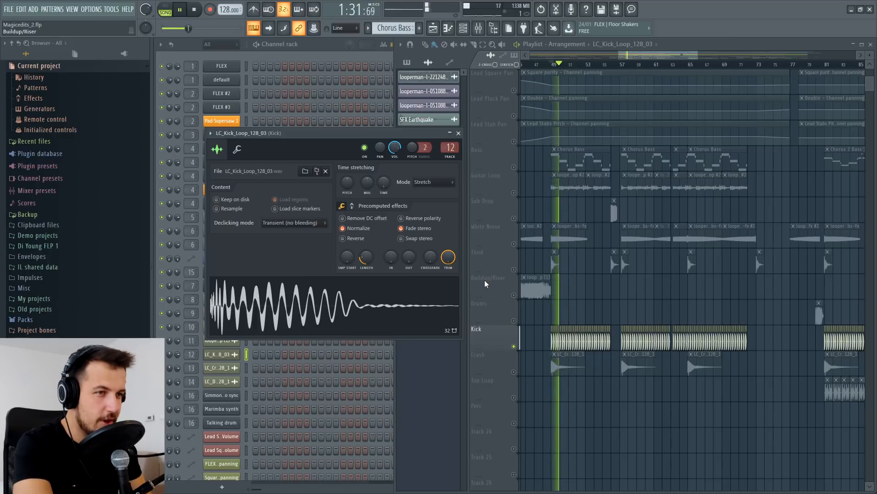
{"action": "key", "text": "space"}
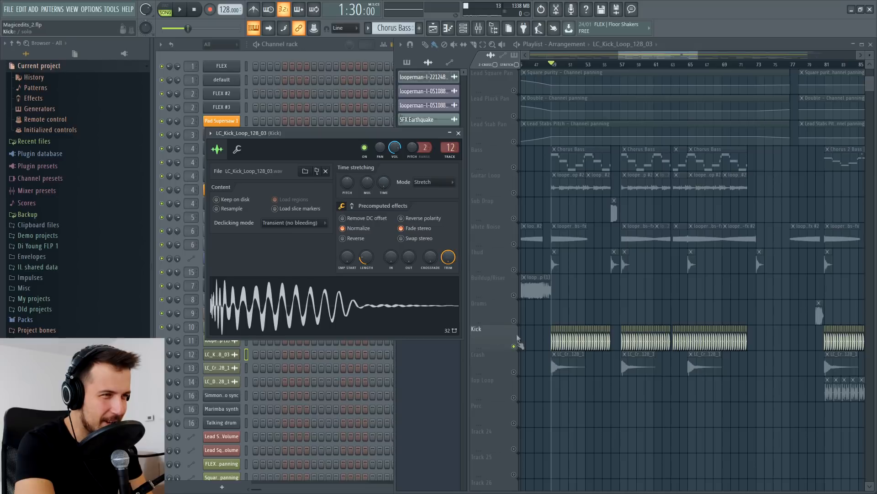
Step: Play the soloed kick with the Kick insert's Maximus open and toggle that effect to compare the sound
{"action": "left_click", "coordinate": [459, 133]}
{"action": "key", "text": "F9"}
{"action": "key", "text": "space"}
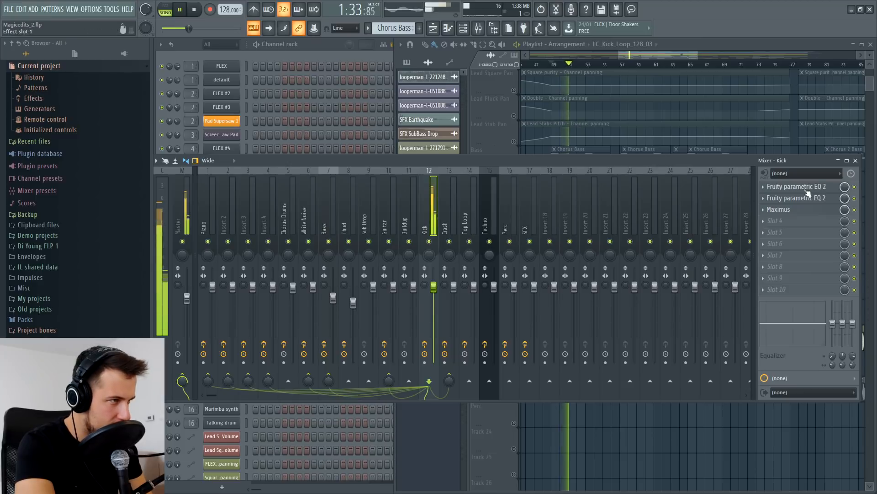
{"action": "left_click", "coordinate": [790, 210]}
{"action": "left_click", "coordinate": [861, 210]}
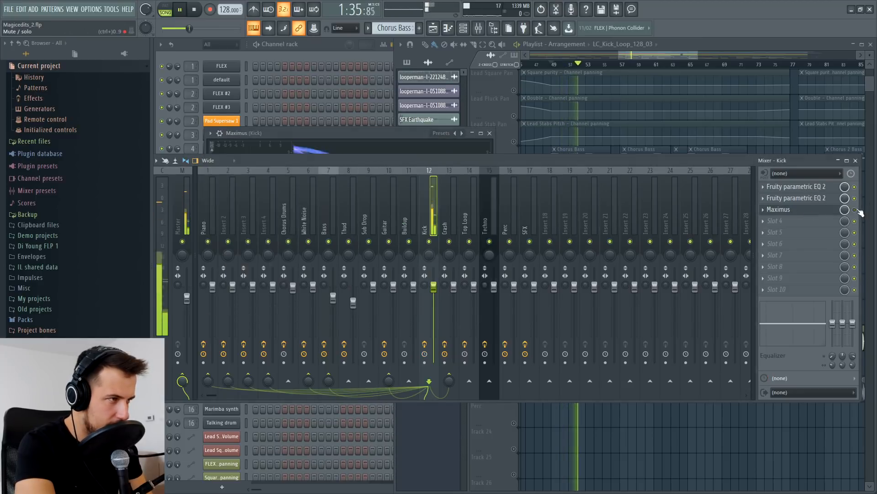
{"action": "left_click", "coordinate": [724, 48]}
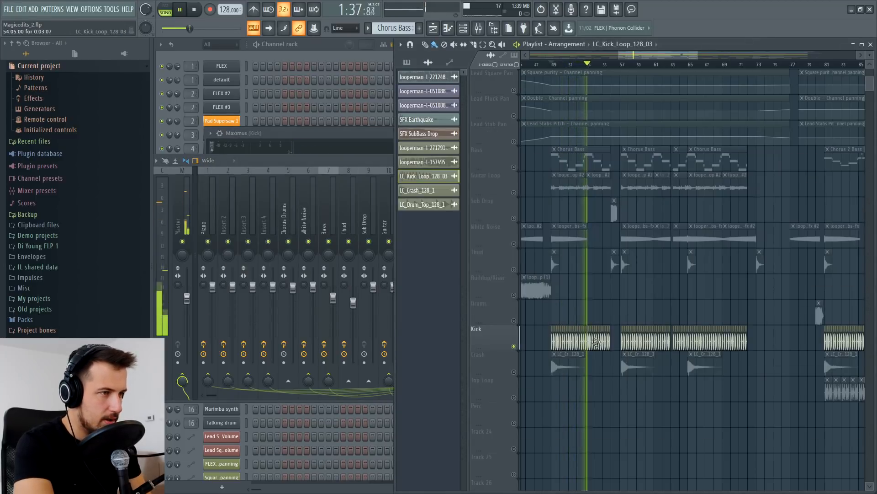
Step: Examine the LC_Kick_Loop_128_03 sample settings and the effect chain on the Kick insert
{"action": "double_click", "coordinate": [704, 341]}
{"action": "key", "text": "space"}
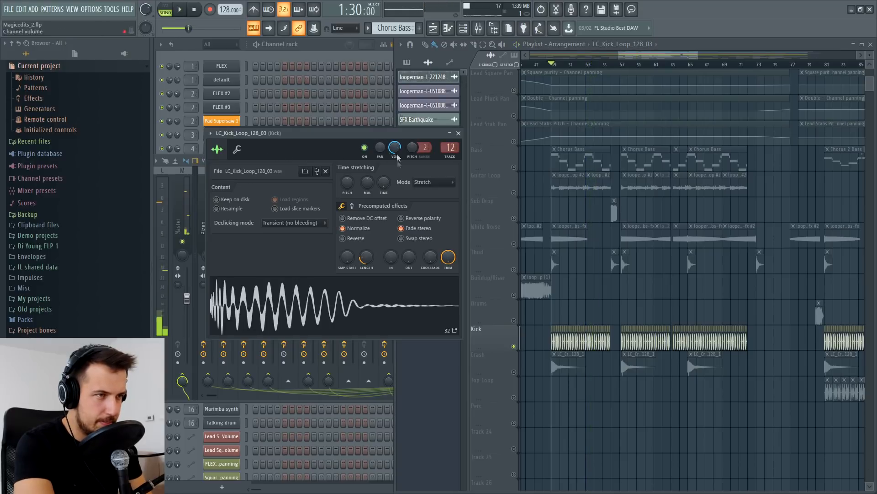
{"action": "left_click", "coordinate": [459, 133]}
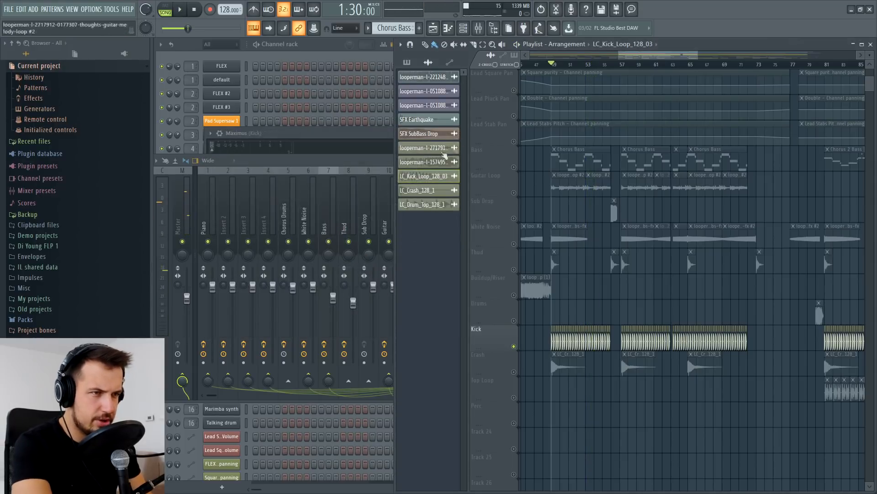
{"action": "left_click", "coordinate": [315, 166]}
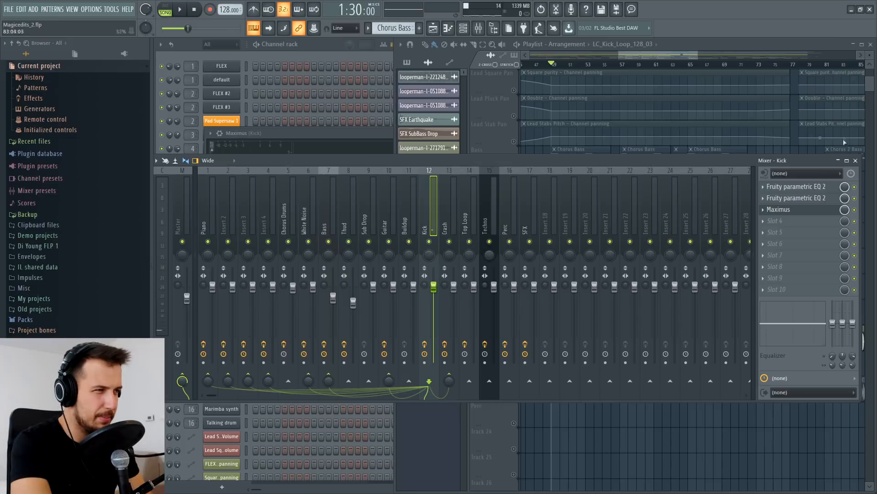
{"action": "left_click", "coordinate": [856, 161]}
{"action": "double_click", "coordinate": [601, 338]}
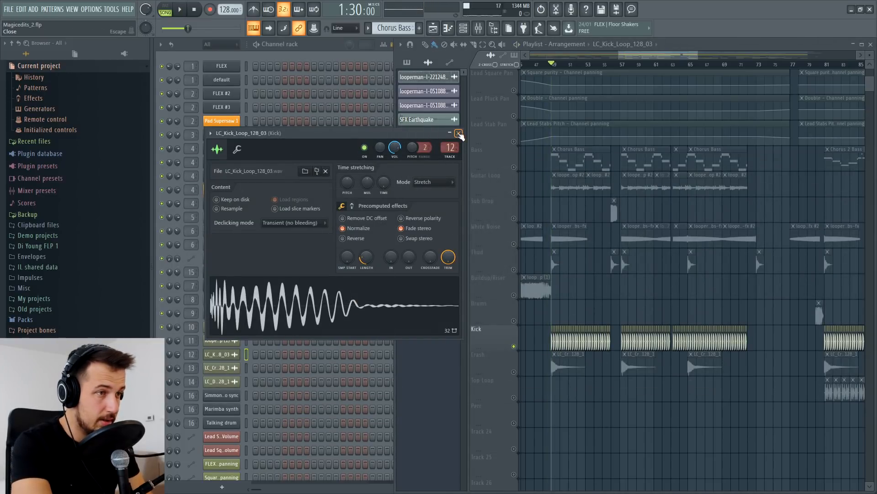
{"action": "left_click", "coordinate": [459, 133]}
Step: Add a Fruity Stereo Shaper to slot 4 of the Kick mixer insert
{"action": "left_click", "coordinate": [480, 29]}
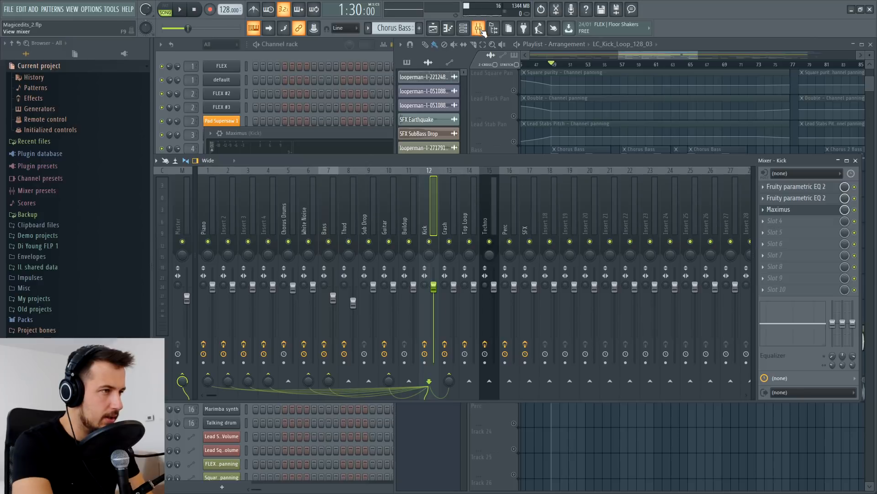
{"action": "left_click", "coordinate": [771, 224]}
{"action": "left_click", "coordinate": [644, 414]}
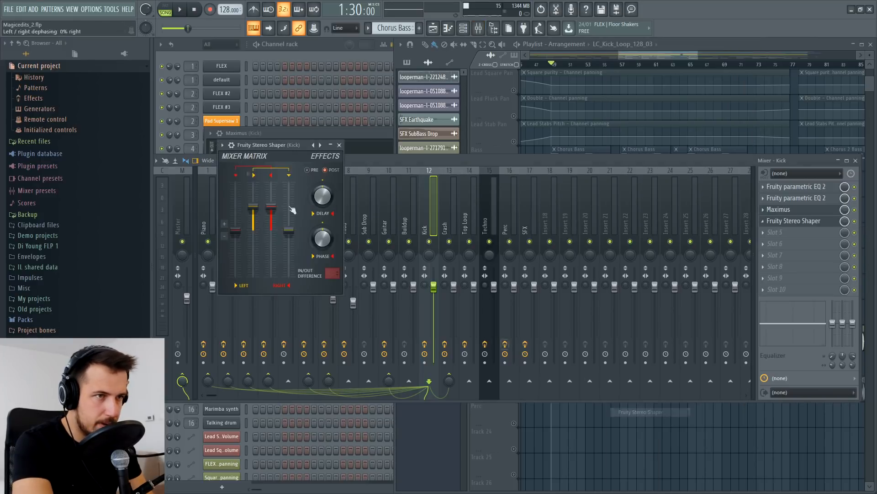
Step: Apply the LR to RR preset to the Kick's Stereo Shaper, audition the kick and close the mixer
{"action": "left_click", "coordinate": [222, 145]}
{"action": "mouse_move", "coordinate": [256, 181]}
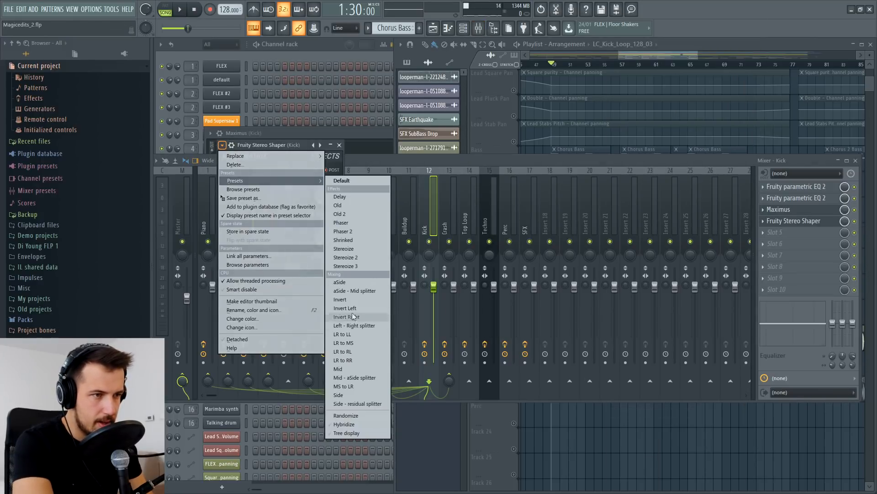
{"action": "left_click", "coordinate": [352, 359]}
{"action": "left_click", "coordinate": [339, 145]}
{"action": "key", "text": "space"}
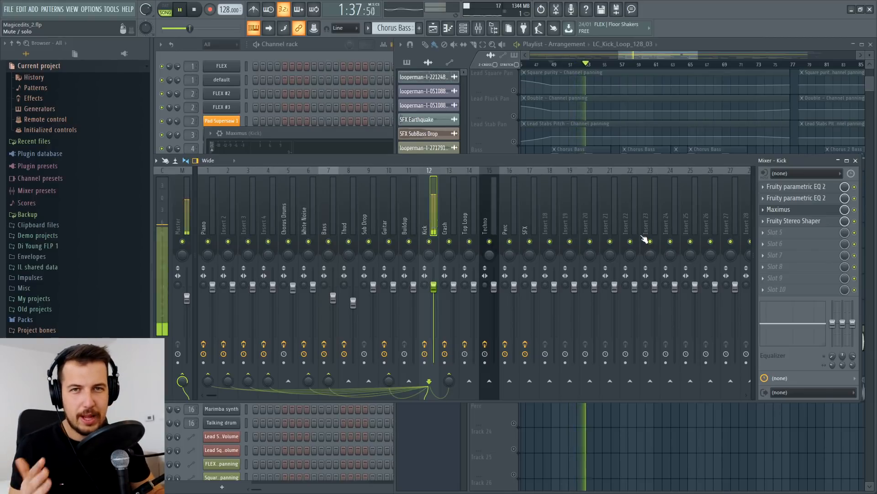
{"action": "key", "text": "space"}
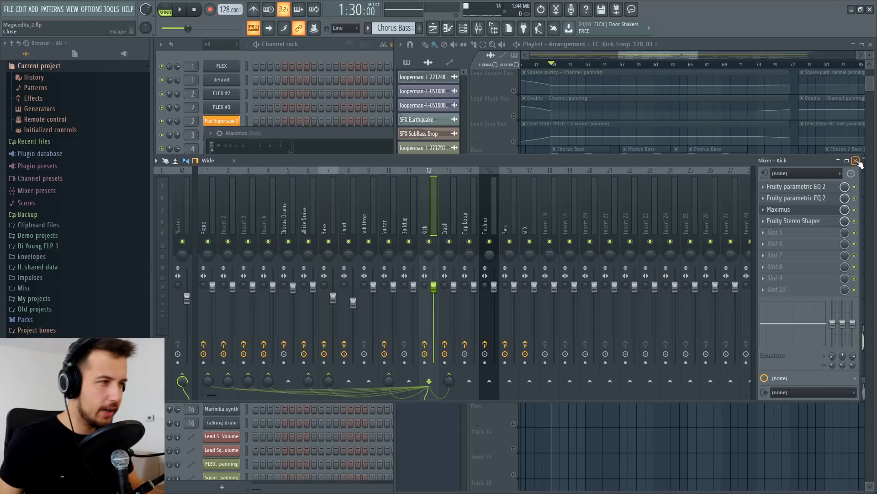
{"action": "left_click", "coordinate": [856, 161]}
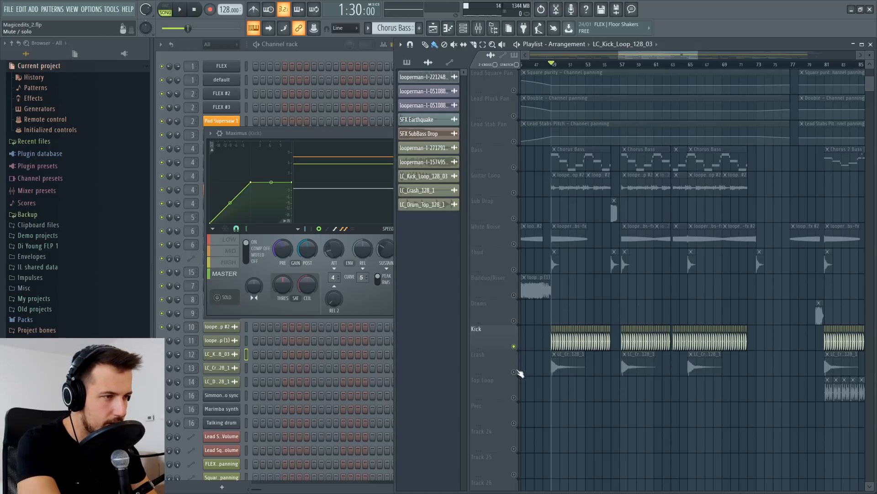
Step: Compare the Crash track soloed and within the full chorus mix by auditioning both from bar 49
{"action": "left_click", "coordinate": [568, 366]}
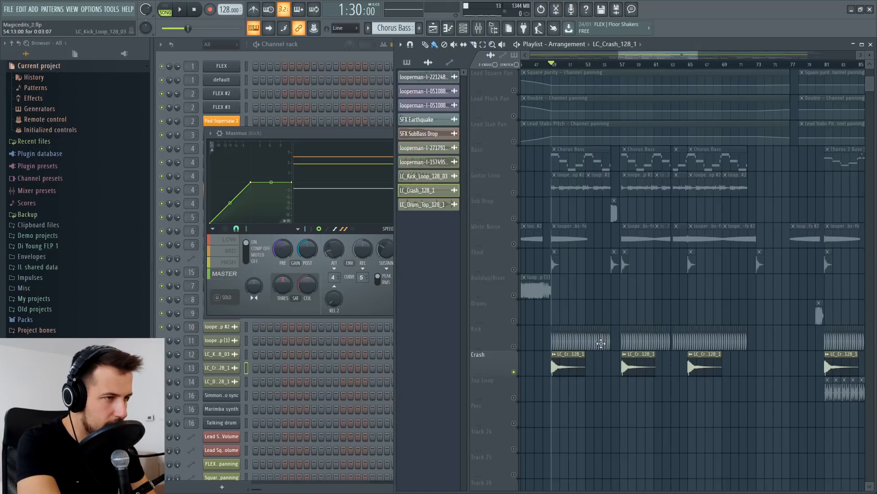
{"action": "scroll", "coordinate": [602, 344], "scroll_direction": "down", "scroll_amount": 2}
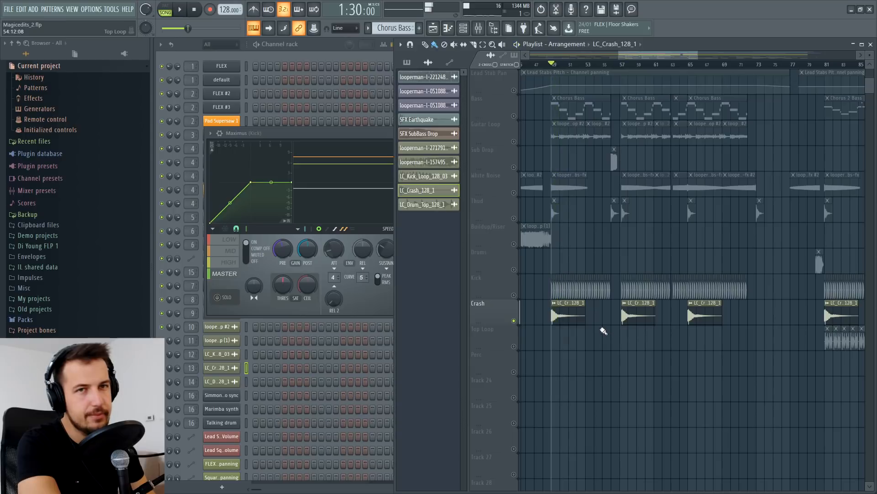
{"action": "right_click", "coordinate": [514, 319]}
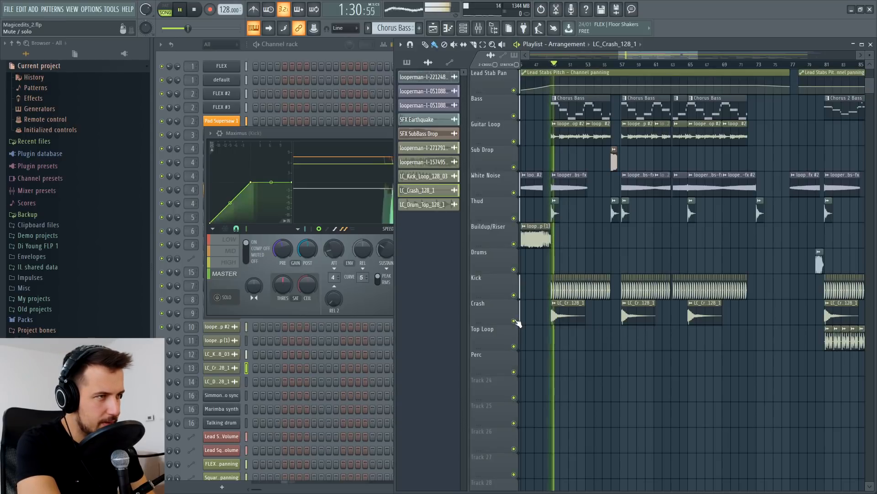
{"action": "scroll", "coordinate": [617, 334], "scroll_direction": "up", "scroll_amount": 2}
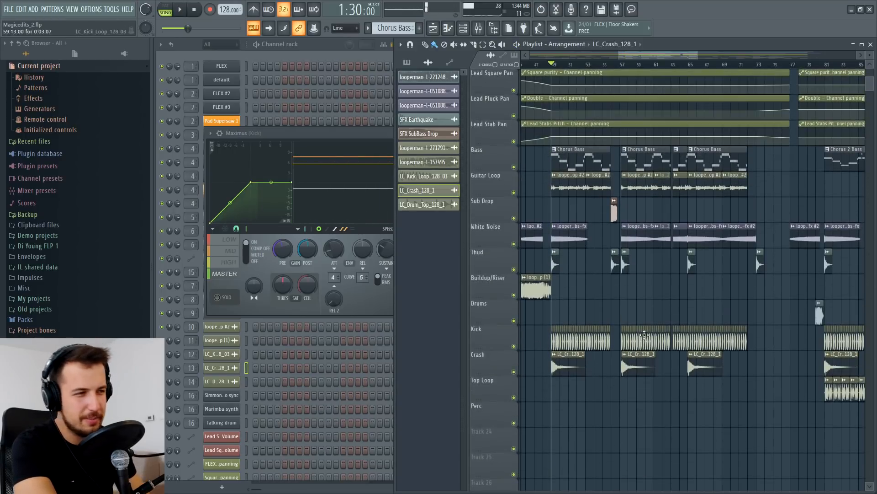
{"action": "key", "text": "space"}
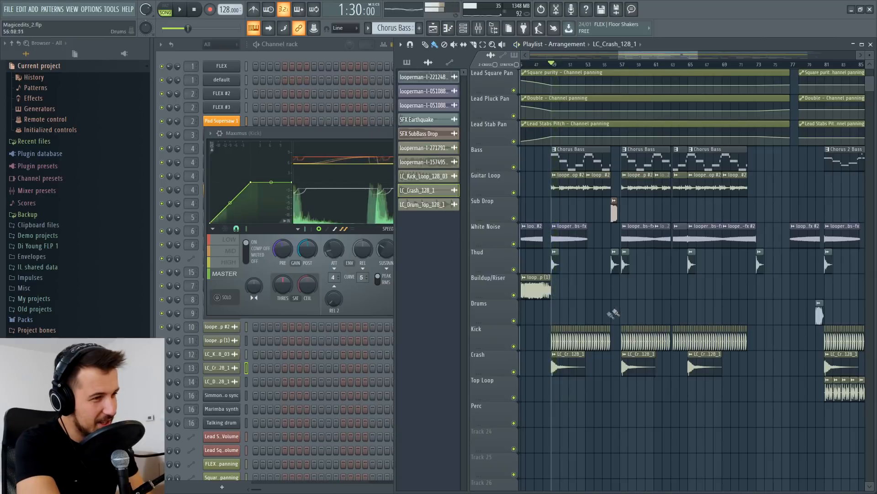
{"action": "right_click", "coordinate": [514, 371]}
{"action": "key", "text": "space"}
Step: Set the time stretching of the LC_Crash_128_1 sample to none and close its settings
{"action": "double_click", "coordinate": [565, 365]}
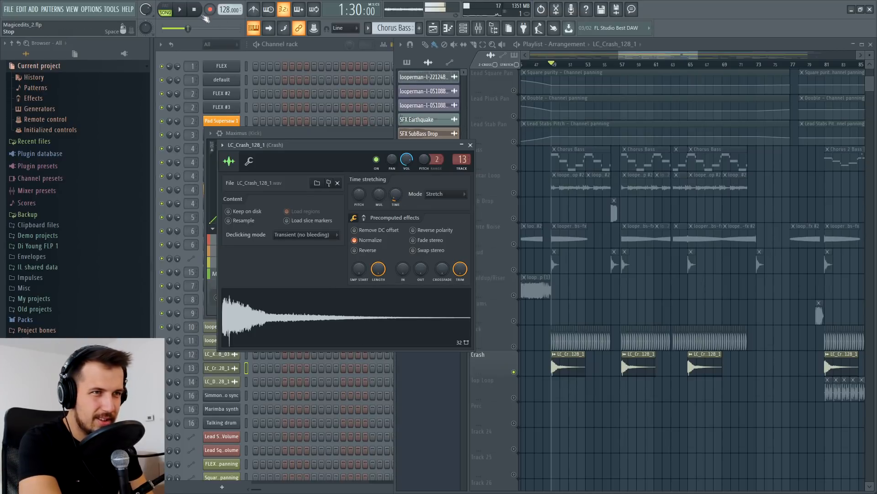
{"action": "left_click", "coordinate": [196, 13]}
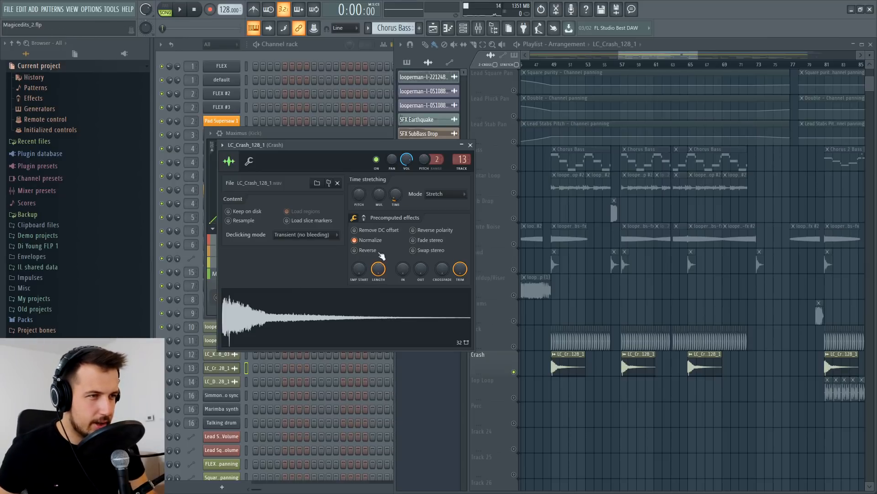
{"action": "right_click", "coordinate": [396, 196]}
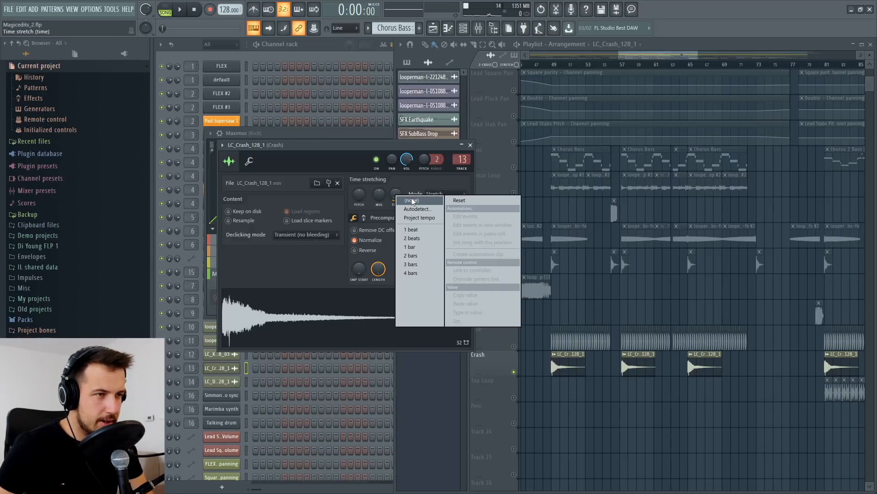
{"action": "left_click", "coordinate": [412, 201]}
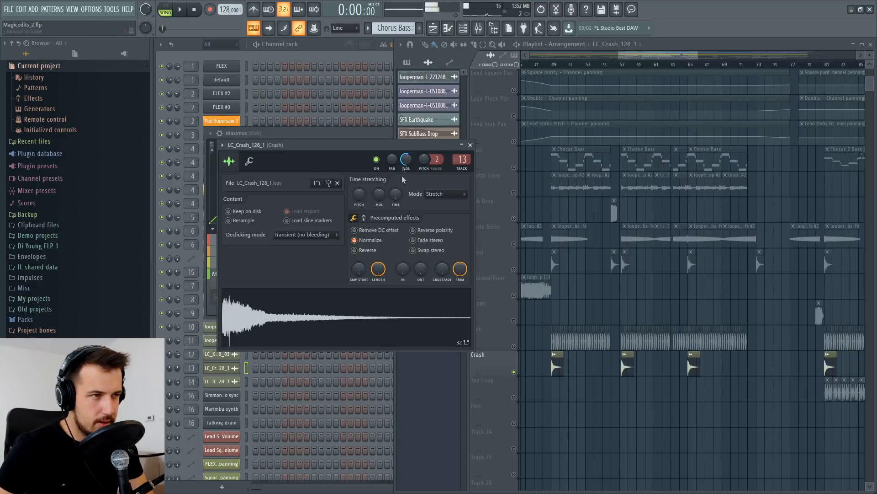
{"action": "left_click", "coordinate": [470, 145]}
Step: Restore all playlist tracks from solo and play the full mix from just before bar 49
{"action": "left_click", "coordinate": [552, 66]}
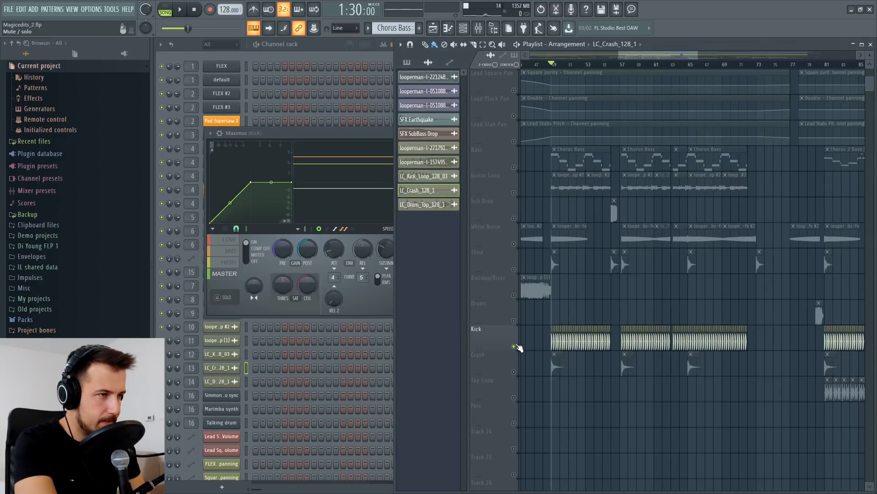
{"action": "left_click", "coordinate": [547, 66]}
{"action": "scroll", "coordinate": [549, 66], "scroll_direction": "up", "scroll_amount": 3}
{"action": "left_click", "coordinate": [552, 66]}
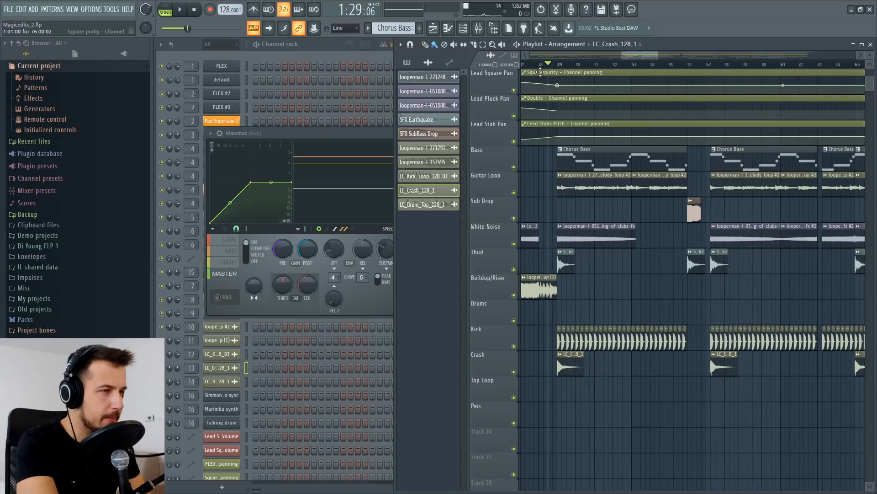
{"action": "key", "text": "space"}
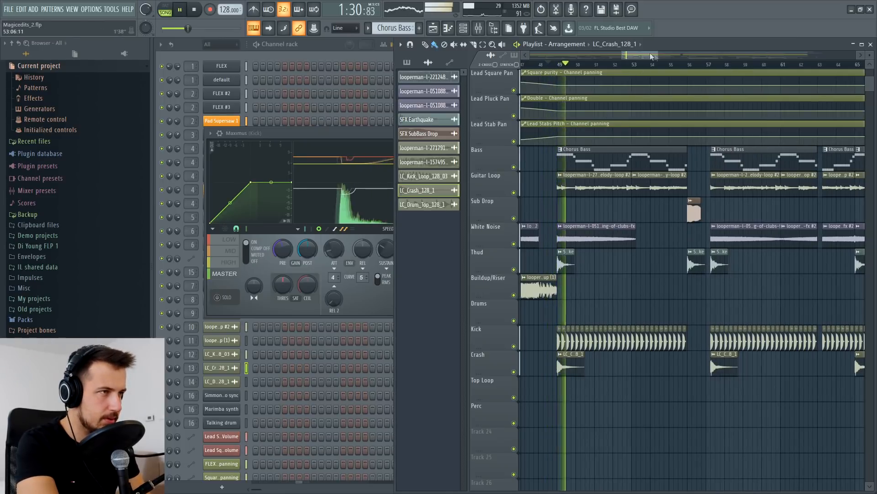
Step: Select the Chorus Lead pattern and audition it by itself in pattern mode
{"action": "scroll", "coordinate": [649, 56], "scroll_direction": "down", "scroll_amount": 3}
{"action": "scroll", "coordinate": [653, 137], "scroll_direction": "up", "scroll_amount": 5}
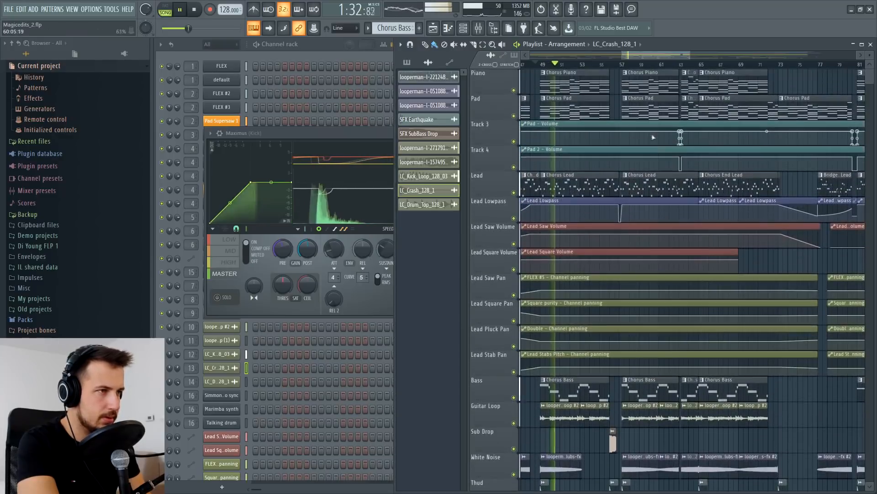
{"action": "left_click", "coordinate": [574, 177]}
{"action": "key", "text": "space"}
{"action": "left_click", "coordinate": [165, 10]}
{"action": "left_click", "coordinate": [183, 11]}
{"action": "key", "text": "space"}
{"action": "left_click", "coordinate": [337, 49]}
Step: Boost the high-shelf band 7 of the Parametric EQ 2 on Insert 4 while playing the lead
{"action": "left_click", "coordinate": [480, 30]}
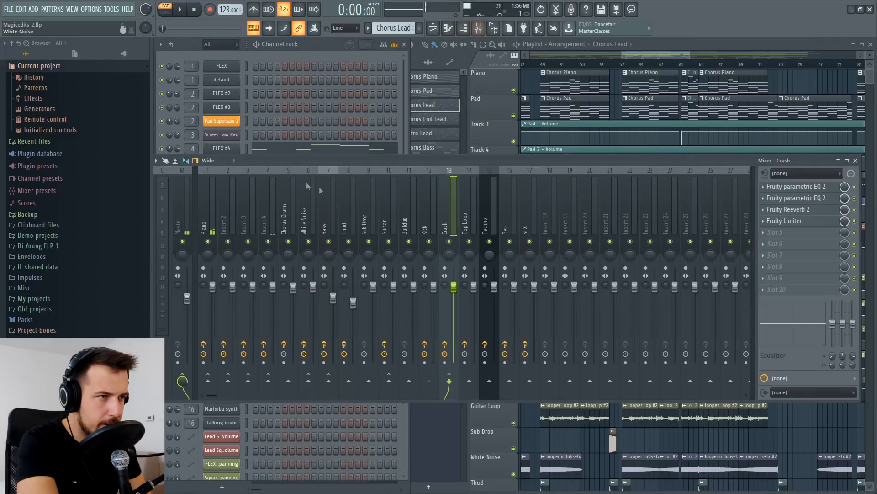
{"action": "left_click", "coordinate": [273, 201]}
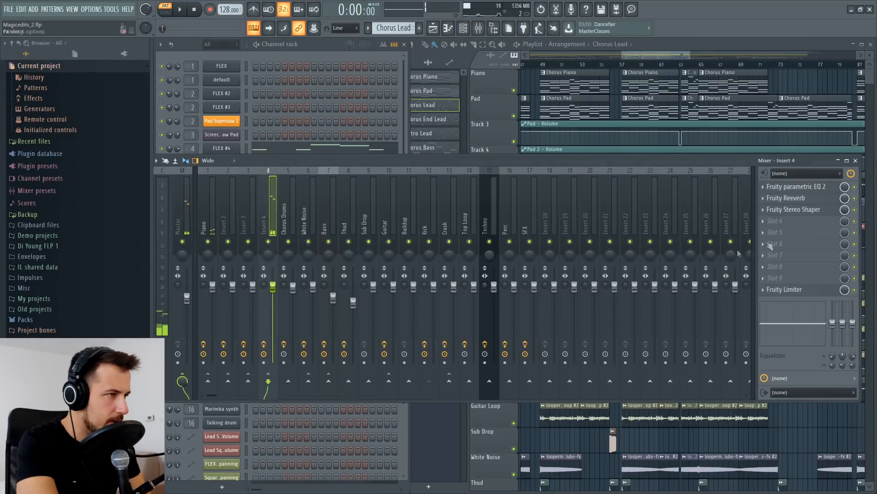
{"action": "left_click", "coordinate": [822, 188]}
{"action": "key", "text": "space"}
{"action": "left_click_drag", "start_coordinate": [325, 192], "coordinate": [358, 175]}
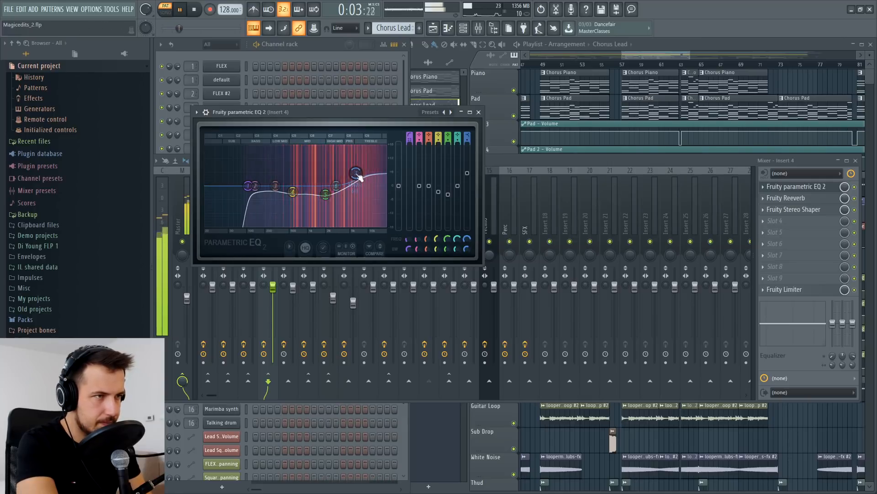
{"action": "left_click", "coordinate": [319, 50]}
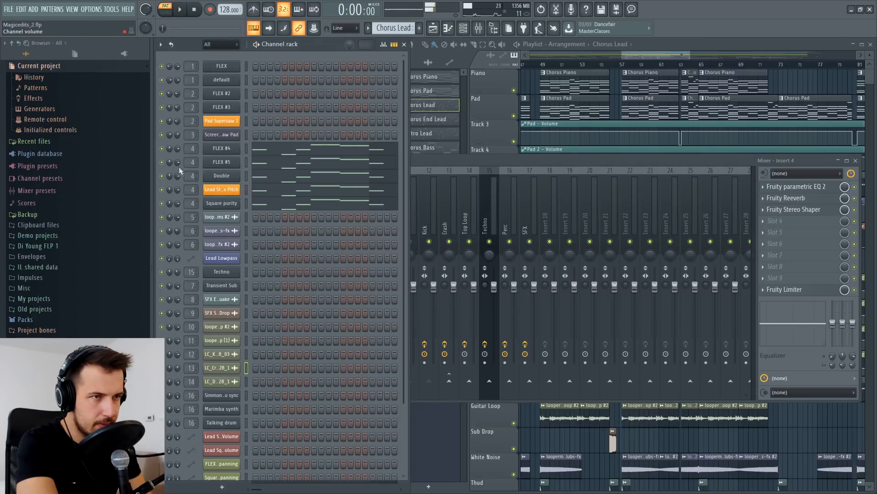
Step: Audition the FLEX #4, Double, Lead Stabs Pitch and Square purity layers in turn, and replay the chorus from bar 49 in song mode
{"action": "key", "text": "space"}
{"action": "right_click", "coordinate": [161, 148]}
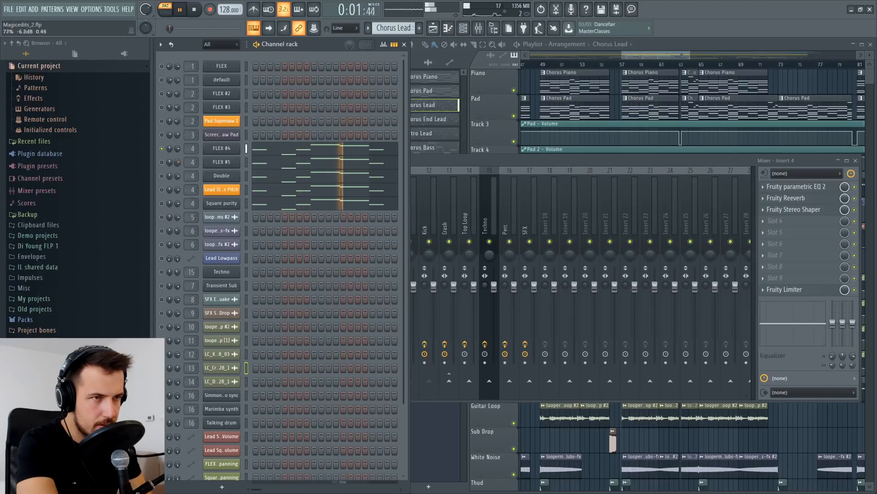
{"action": "right_click", "coordinate": [162, 176]}
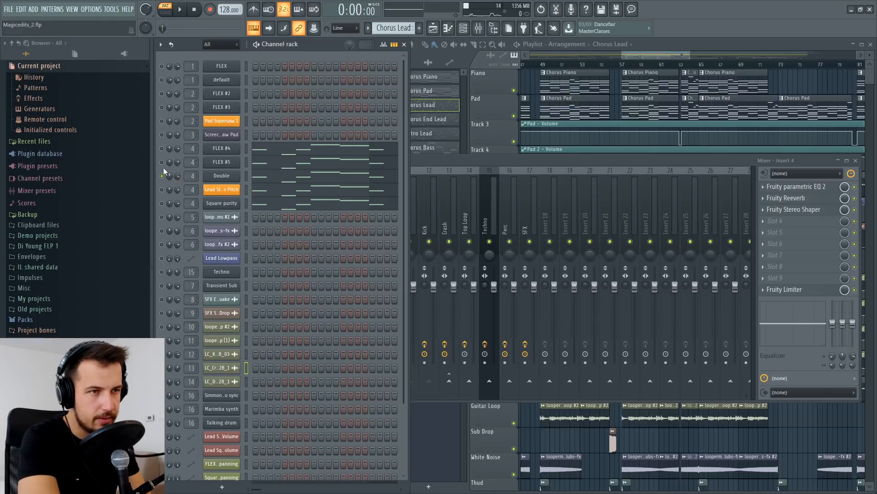
{"action": "key", "text": "space"}
{"action": "right_click", "coordinate": [161, 190]}
{"action": "right_click", "coordinate": [161, 204]}
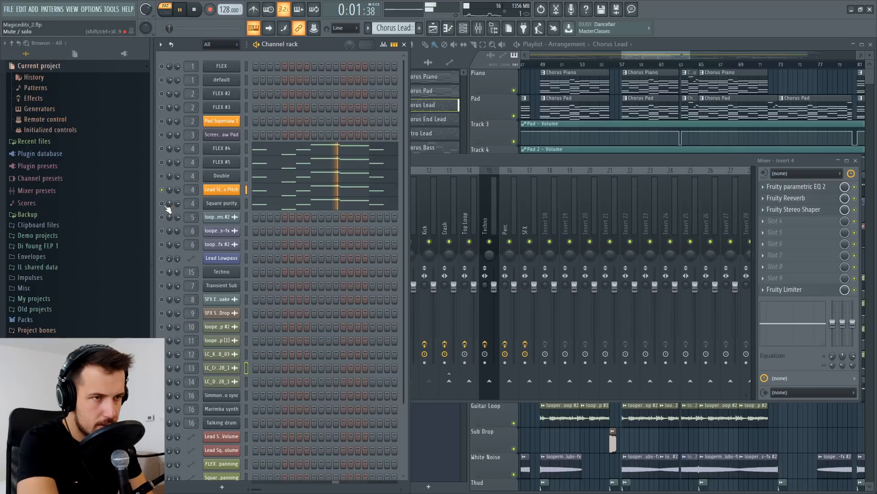
{"action": "right_click", "coordinate": [162, 204]}
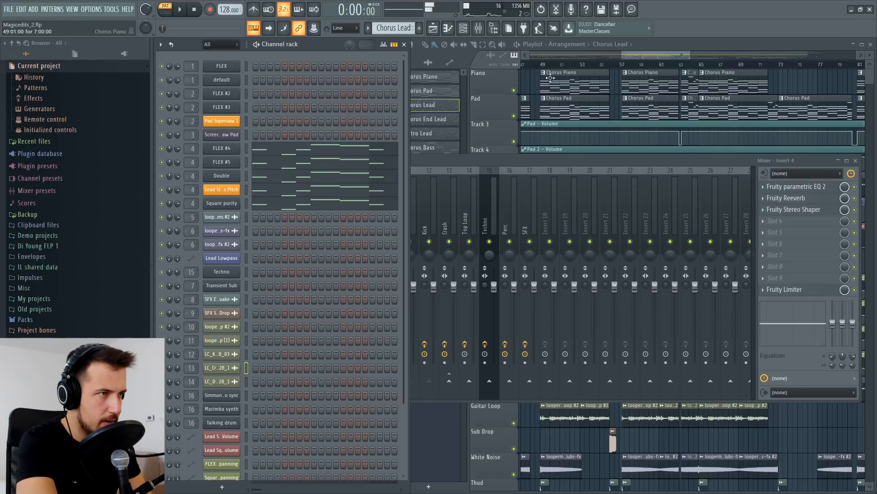
{"action": "left_click", "coordinate": [542, 65]}
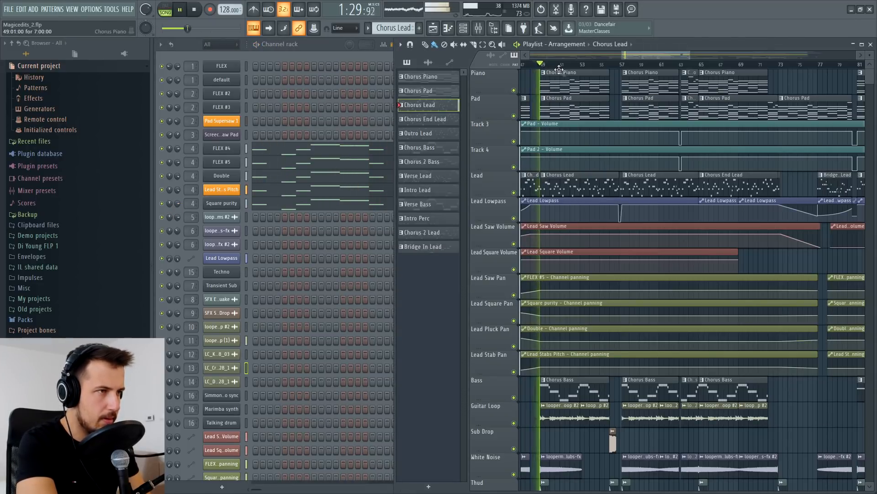
Step: Select the Chorus Bass pattern and slightly lower the Techno channel's volume while the chorus plays
{"action": "scroll", "coordinate": [579, 101], "scroll_direction": "down", "scroll_amount": 2}
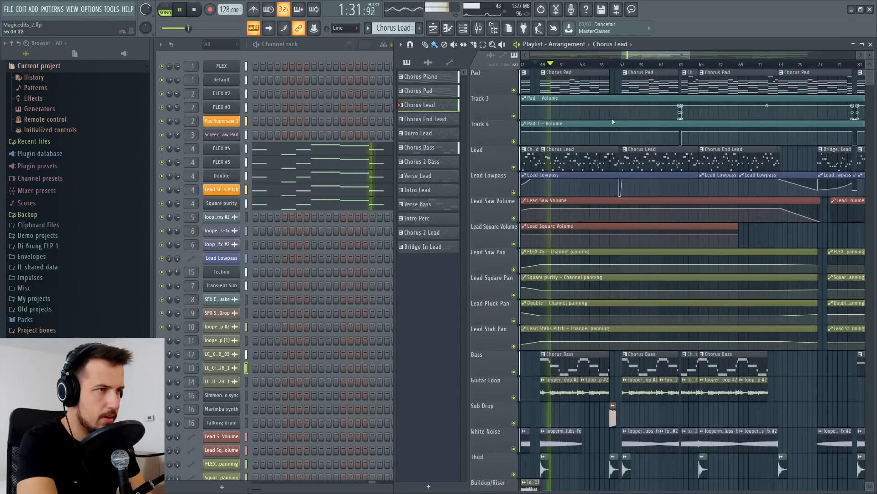
{"action": "scroll", "coordinate": [619, 133], "scroll_direction": "down", "scroll_amount": 3}
{"action": "scroll", "coordinate": [619, 133], "scroll_direction": "up", "scroll_amount": 5}
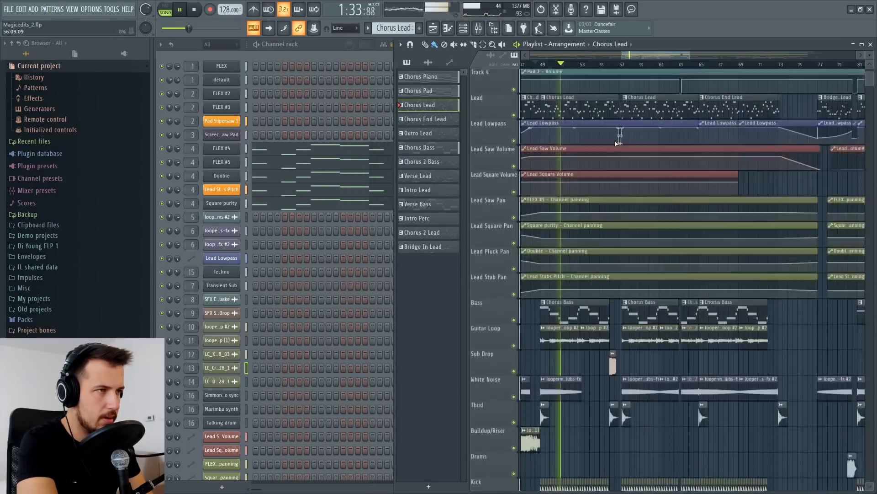
{"action": "left_click", "coordinate": [419, 147]}
{"action": "left_click_drag", "start_coordinate": [178, 272], "coordinate": [177, 281]}
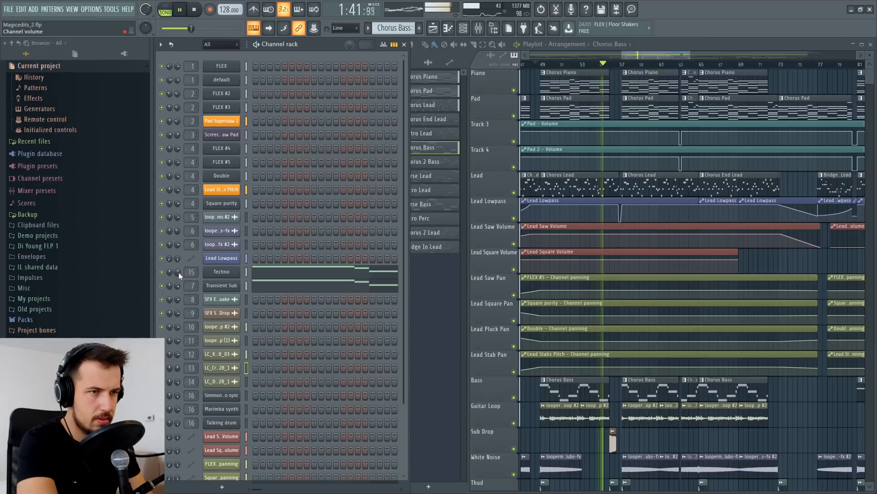
Step: Stop playback and inspect the LC_Kick_Loop_128_03 sample used by the Kick track's clips
{"action": "scroll", "coordinate": [695, 249], "scroll_direction": "down", "scroll_amount": 2}
{"action": "scroll", "coordinate": [695, 249], "scroll_direction": "down", "scroll_amount": 7}
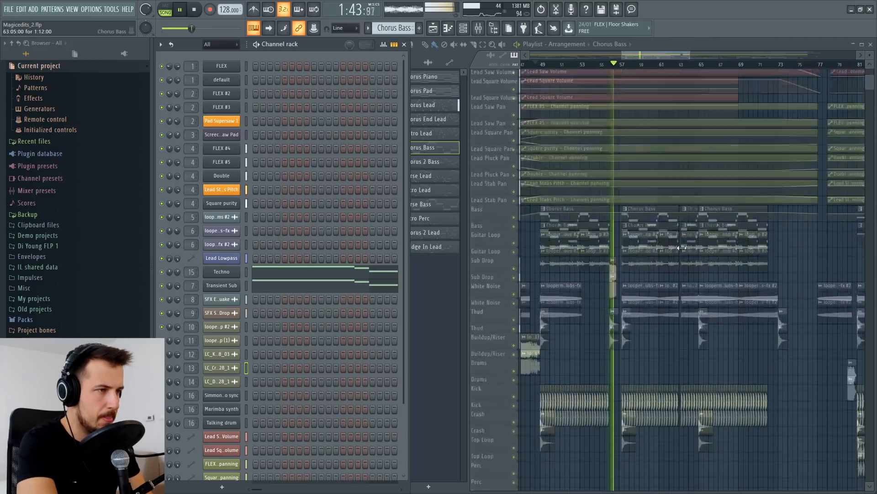
{"action": "key", "text": "space"}
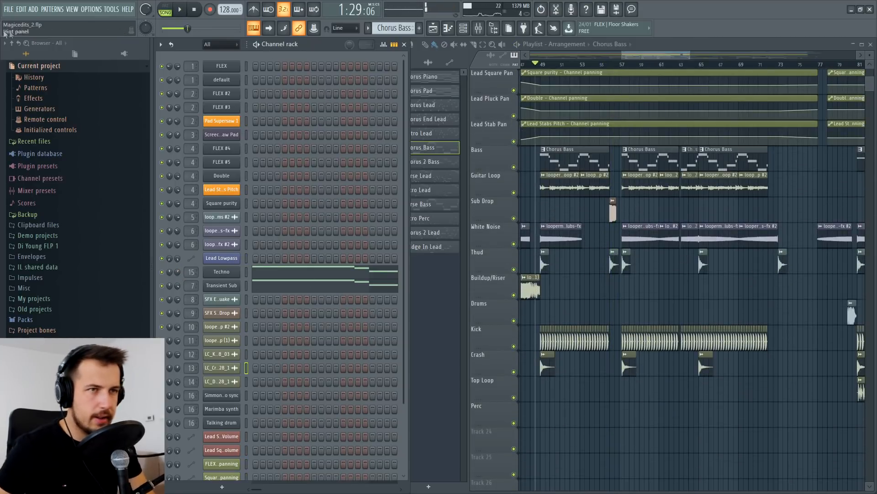
{"action": "left_click", "coordinate": [9, 9]}
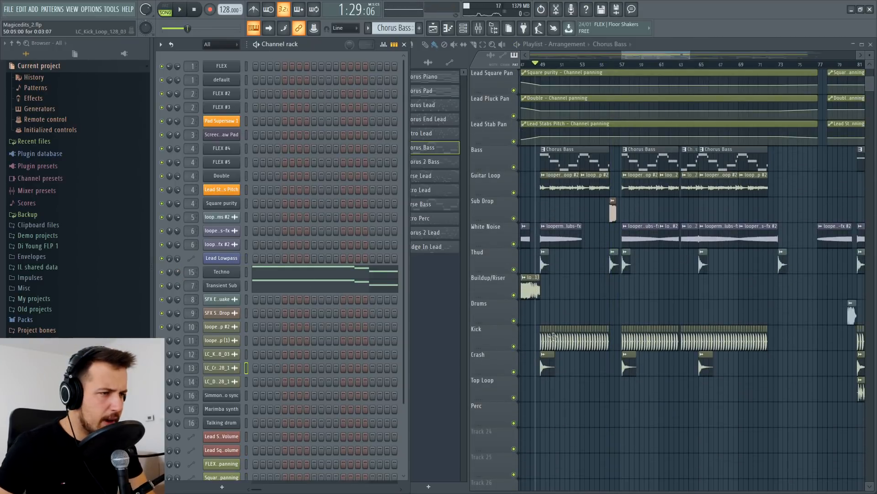
{"action": "double_click", "coordinate": [550, 340]}
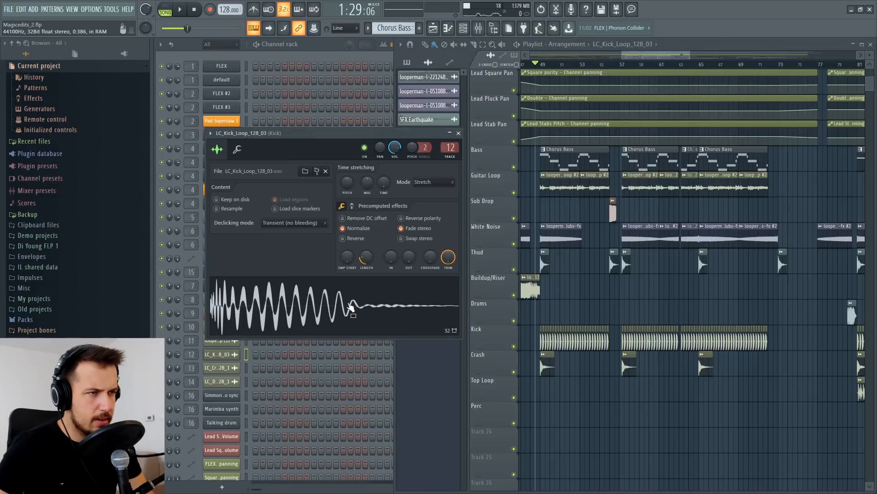
{"action": "left_click", "coordinate": [458, 133]}
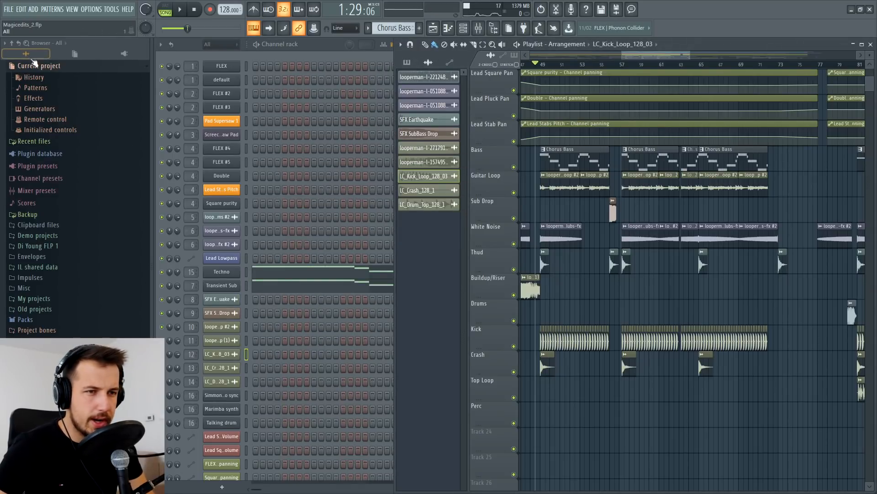
Step: Replace the Kick track's sample with KSHMR_Punchy_Kick_15_F from the KSHMR_Punchy_Kicks folder of the KSHMR-VOLUME-3 sample pack
{"action": "left_click", "coordinate": [37, 361]}
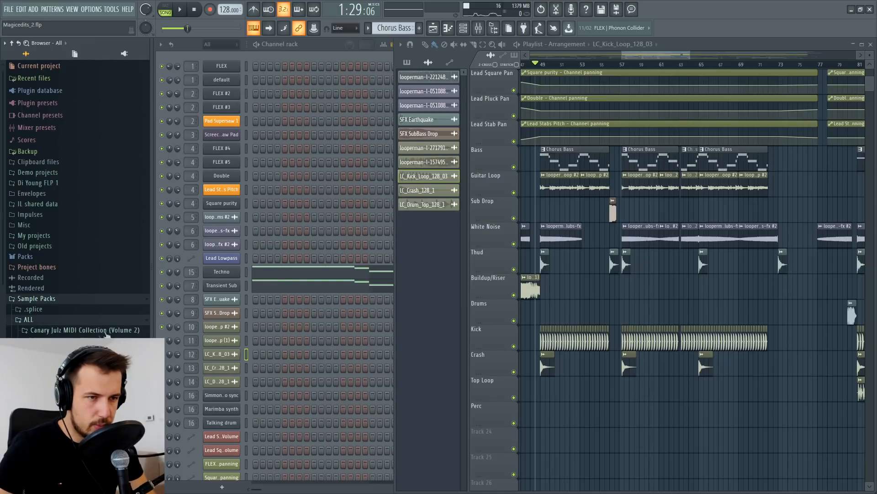
{"action": "scroll", "coordinate": [99, 336], "scroll_direction": "down", "scroll_amount": 3}
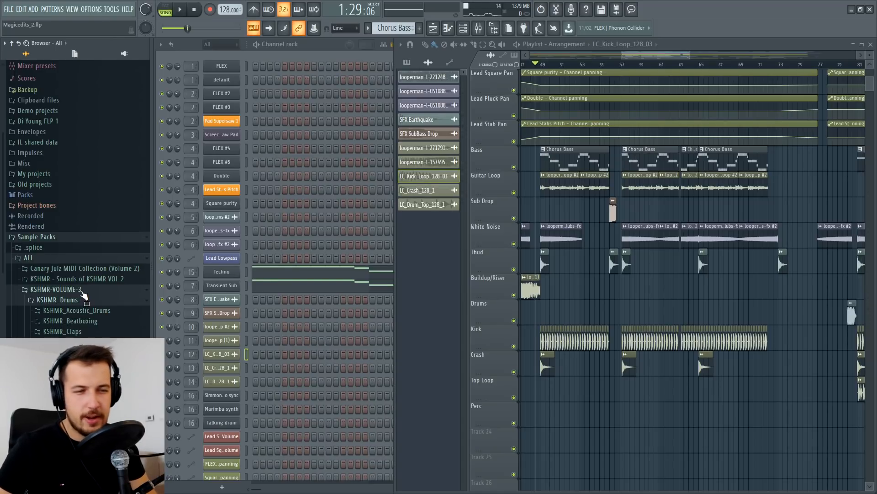
{"action": "scroll", "coordinate": [83, 297], "scroll_direction": "down", "scroll_amount": 3}
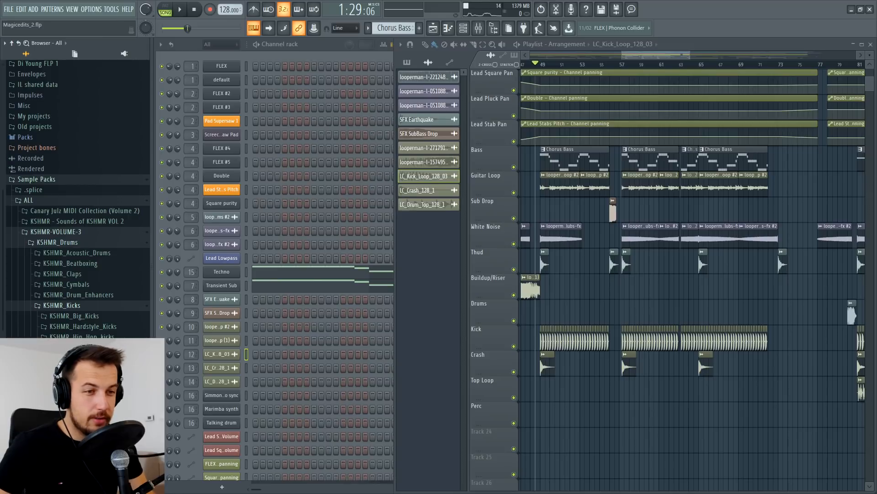
{"action": "left_click", "coordinate": [79, 358]}
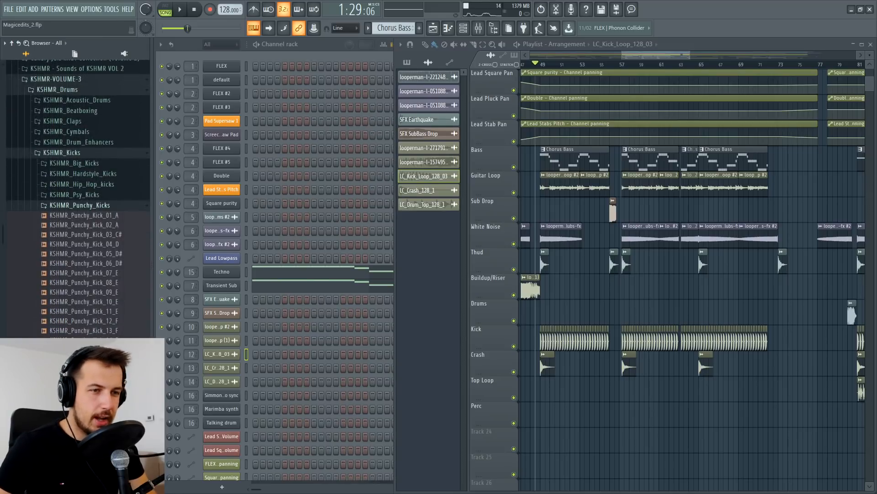
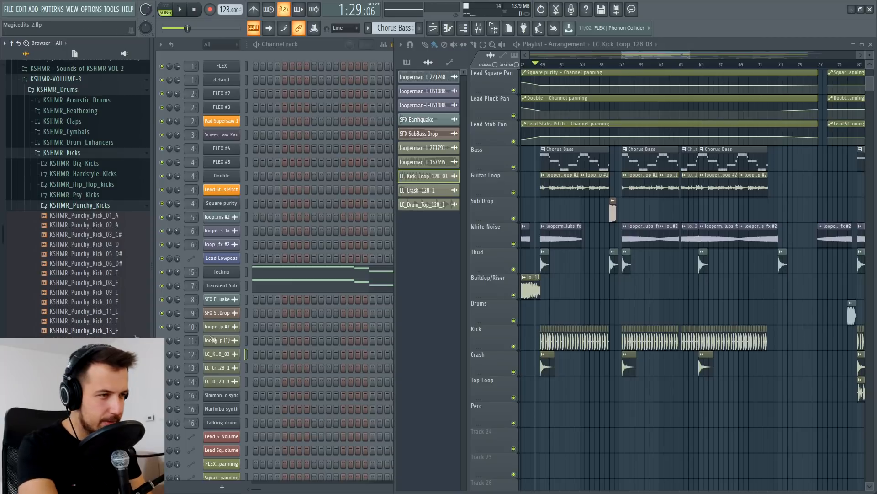
{"action": "double_click", "coordinate": [566, 338]}
{"action": "left_click_drag", "start_coordinate": [101, 331], "coordinate": [98, 330]}
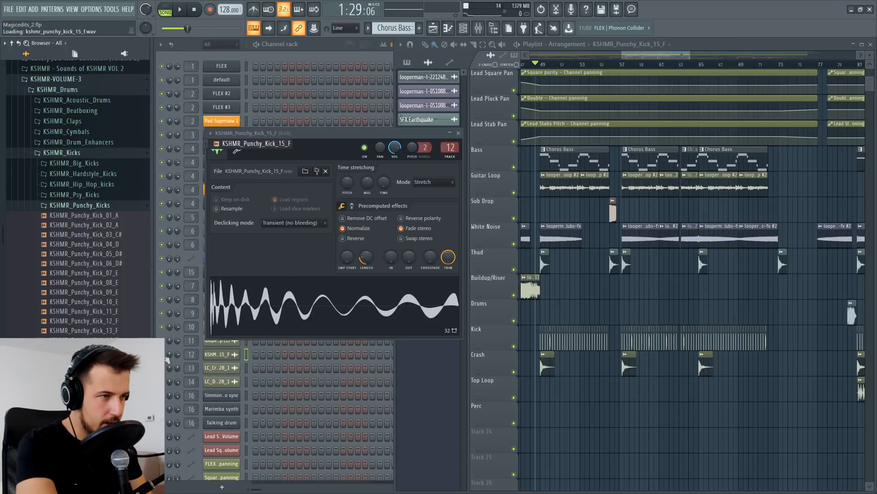
Step: Place the song position at bar 49 and select all clips on the Kick track
{"action": "left_click", "coordinate": [542, 65]}
{"action": "scroll", "coordinate": [542, 65], "scroll_direction": "up", "scroll_amount": 8}
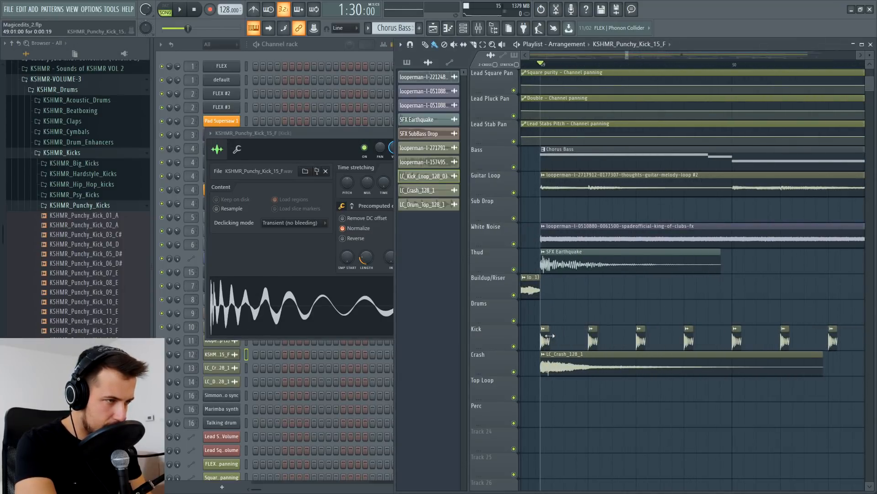
{"action": "left_click", "coordinate": [492, 330]}
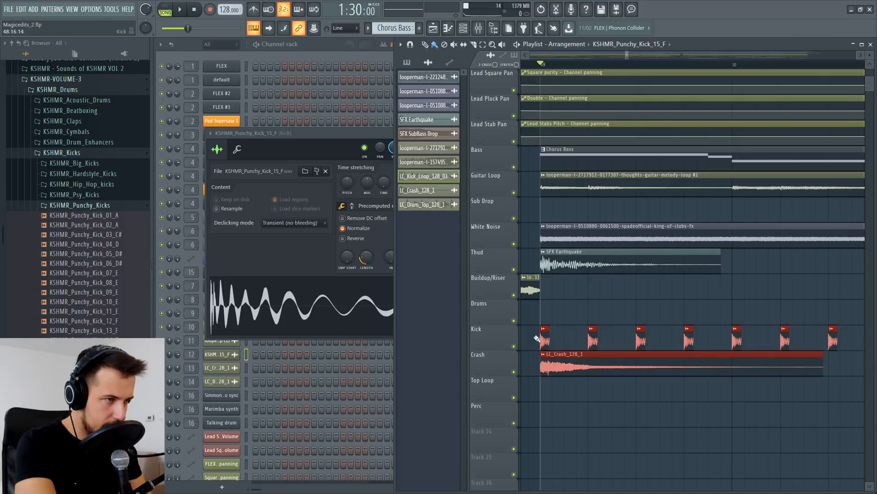
{"action": "left_click", "coordinate": [340, 141]}
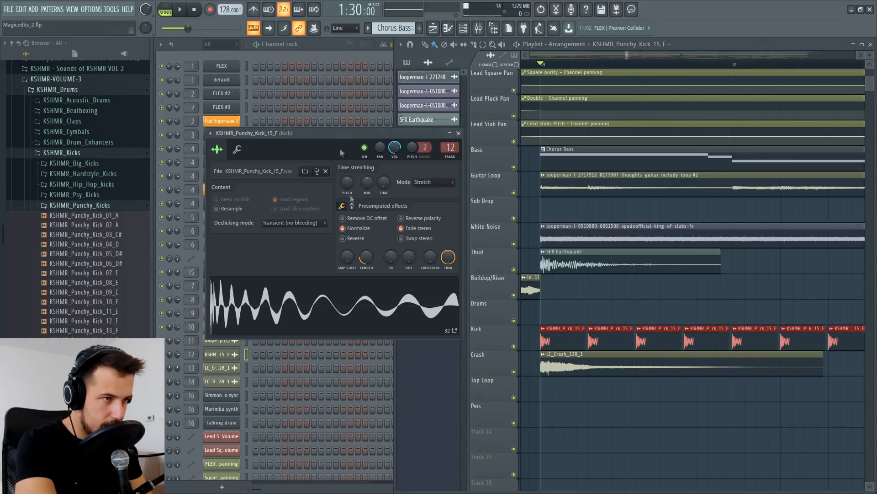
Step: Extend the new kick sample to its full length and reset its silence trimming
{"action": "left_click_drag", "start_coordinate": [448, 257], "coordinate": [450, 258]}
{"action": "left_click_drag", "start_coordinate": [366, 257], "coordinate": [366, 243]}
{"action": "right_click", "coordinate": [373, 264]}
{"action": "key", "text": "Escape"}
{"action": "right_click", "coordinate": [448, 259]}
{"action": "key", "text": "Escape"}
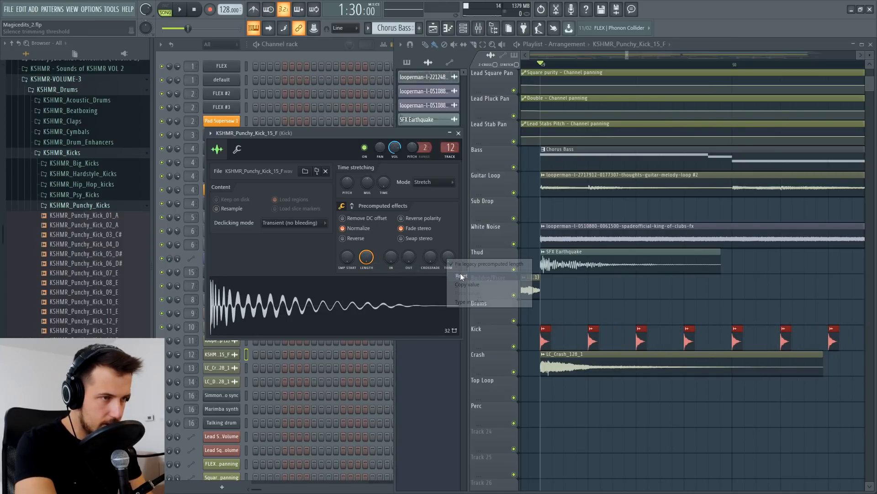
{"action": "right_click", "coordinate": [386, 183]}
{"action": "left_click", "coordinate": [403, 187]}
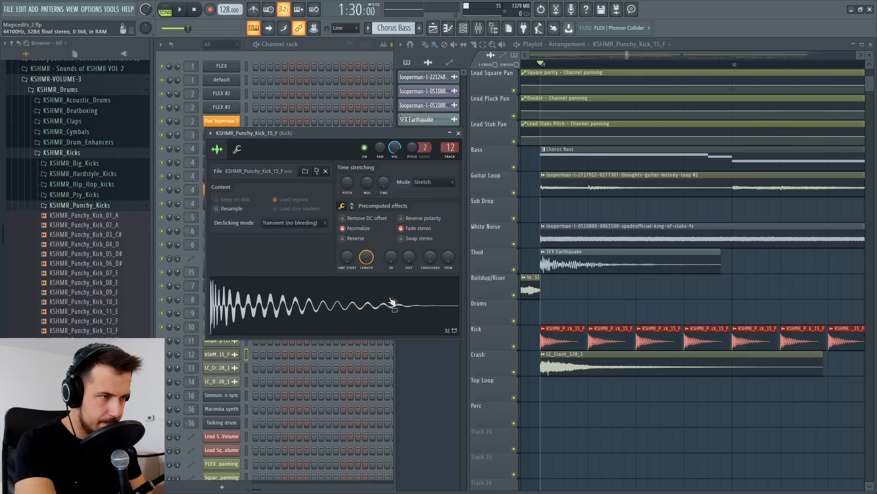
Step: Compare the kick sample with Fade stereo on and off, close its settings and play the chorus from bar 49
{"action": "left_click", "coordinate": [401, 229]}
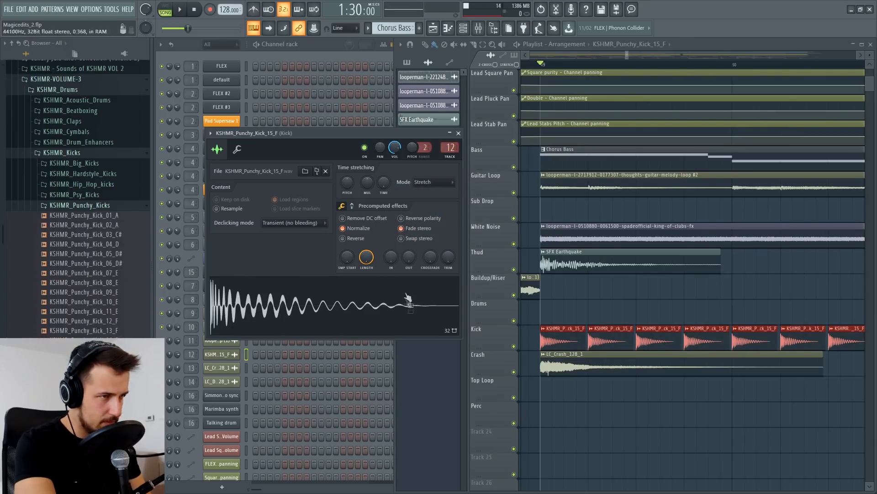
{"action": "left_click", "coordinate": [416, 228]}
{"action": "left_click", "coordinate": [414, 229]}
{"action": "left_click", "coordinate": [413, 228]}
{"action": "left_click", "coordinate": [458, 133]}
{"action": "key", "text": "space"}
{"action": "scroll", "coordinate": [580, 62], "scroll_direction": "down", "scroll_amount": 5}
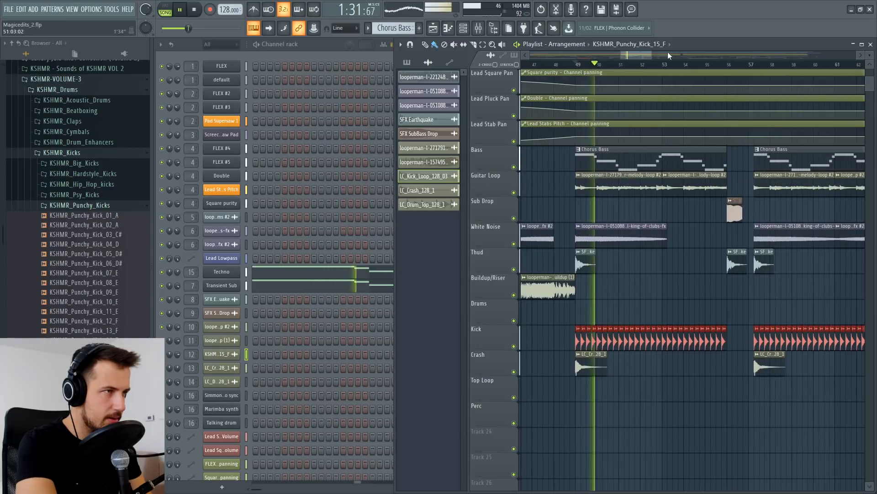
{"action": "scroll", "coordinate": [586, 64], "scroll_direction": "down", "scroll_amount": 5}
{"action": "scroll", "coordinate": [621, 229], "scroll_direction": "up", "scroll_amount": 6}
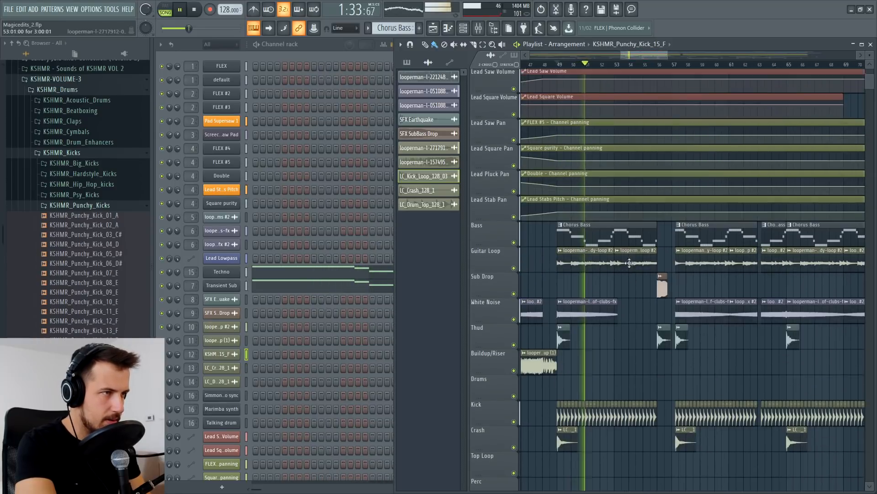
Step: Select the Chorus Lead pattern and try raising the Insert 4 mixer fader to 117% (3.8 dB) during playback
{"action": "left_click", "coordinate": [610, 189]}
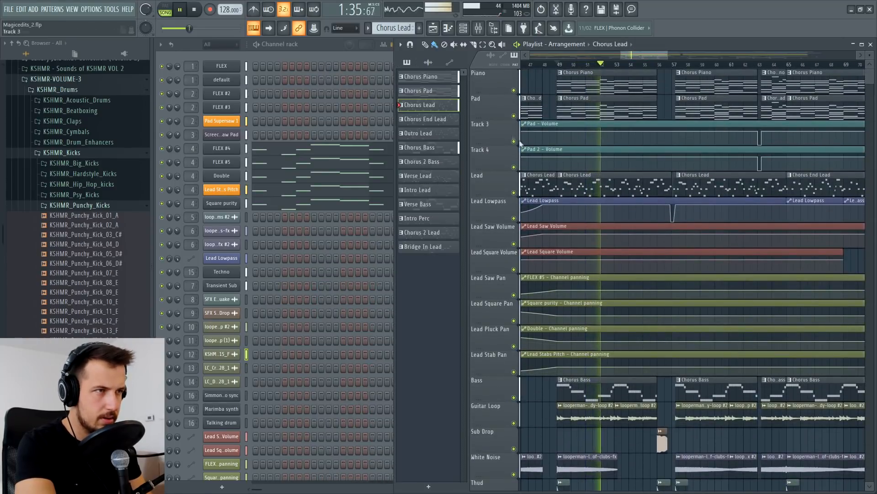
{"action": "key", "text": "space"}
{"action": "left_click", "coordinate": [477, 29]}
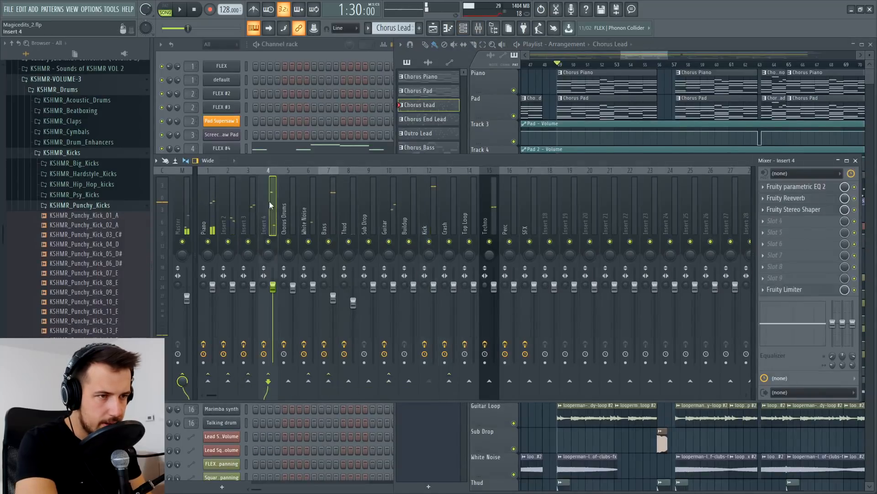
{"action": "key", "text": "space"}
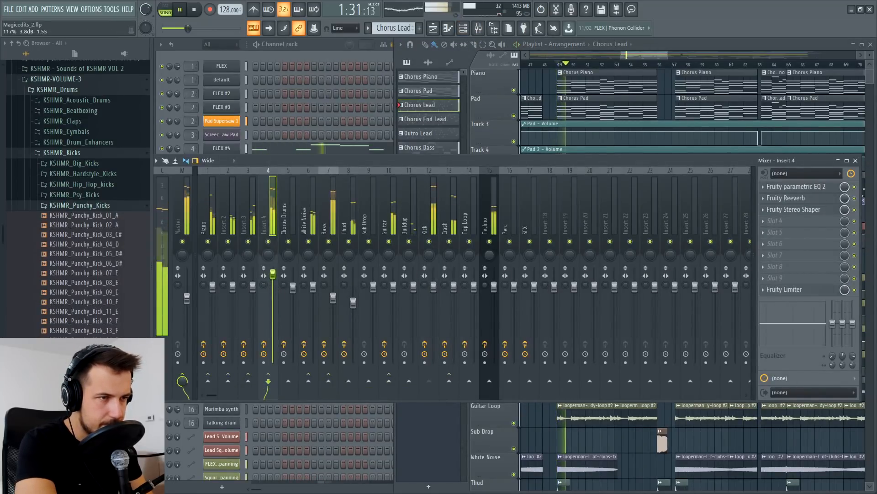
{"action": "key", "text": "space"}
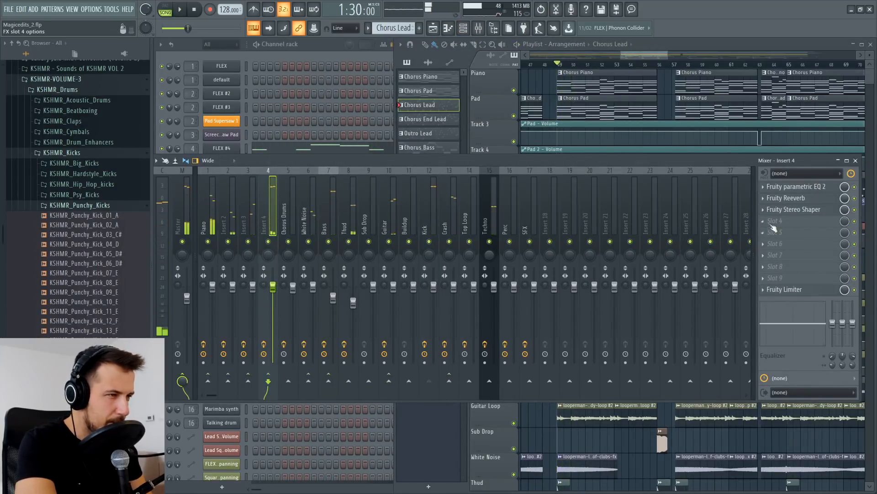
Step: Add a Transient Processor in slot 4 of Insert 4 and turn its Attack up fully, checking it during playback
{"action": "left_click", "coordinate": [768, 222]}
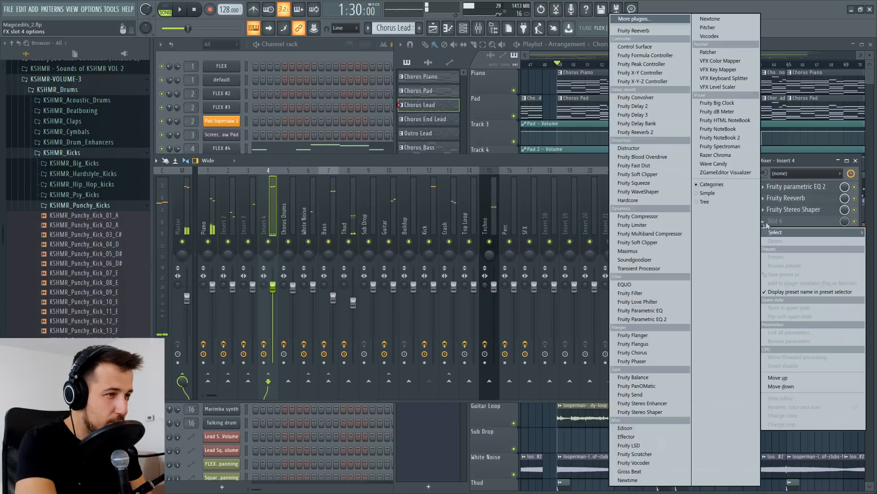
{"action": "left_click", "coordinate": [667, 268]}
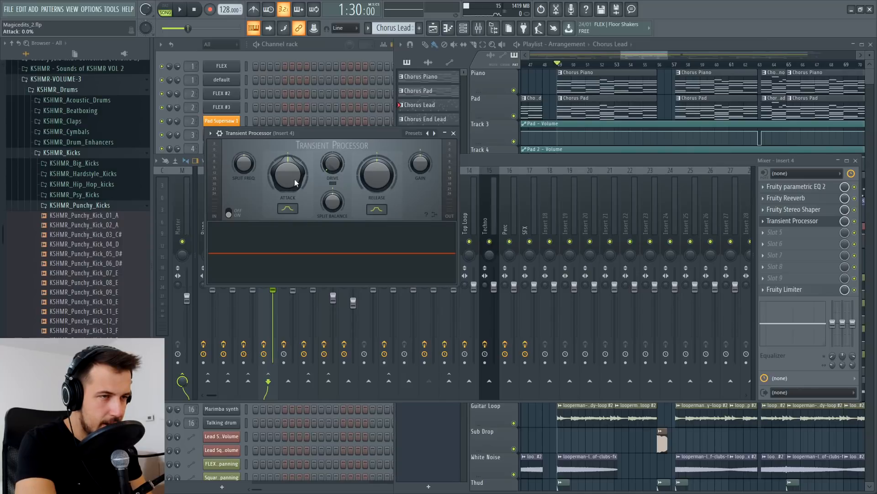
{"action": "left_click_drag", "start_coordinate": [293, 184], "coordinate": [292, 169]}
{"action": "key", "text": "space"}
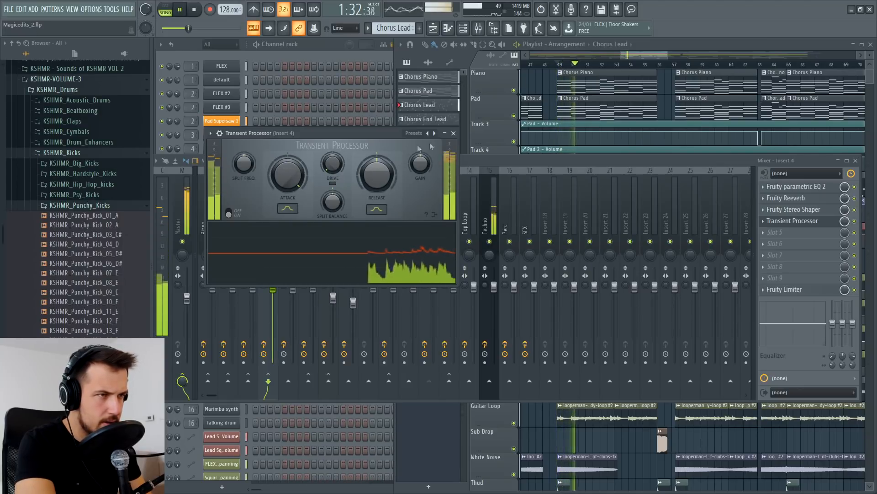
{"action": "left_click", "coordinate": [454, 133]}
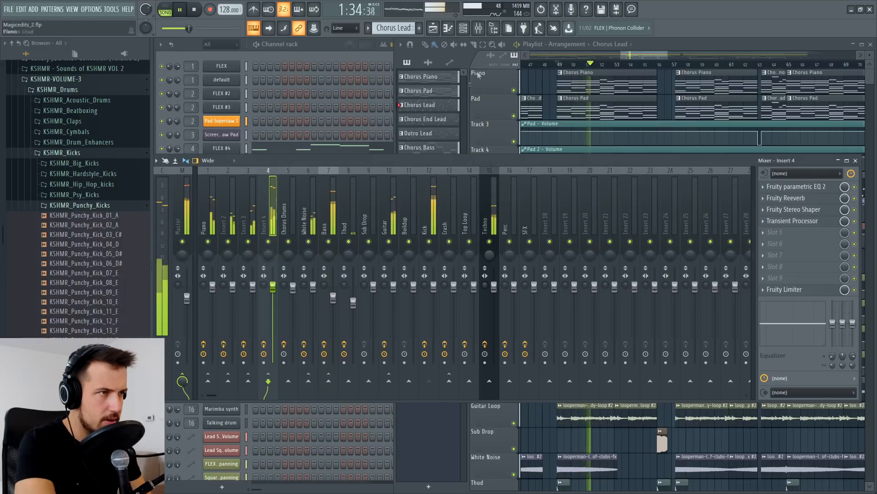
{"action": "left_click", "coordinate": [793, 221]}
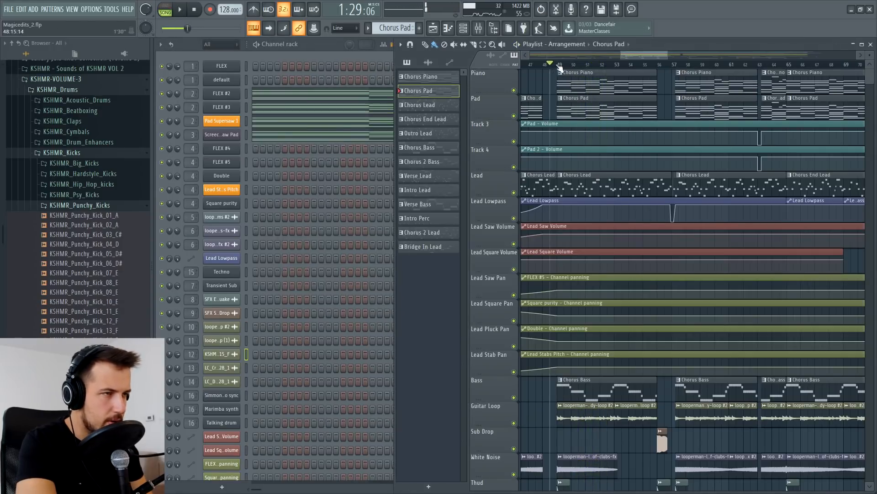
Step: Replay the full chorus from bar 49 and select the Chorus Lead pattern
{"action": "left_click", "coordinate": [556, 64]}
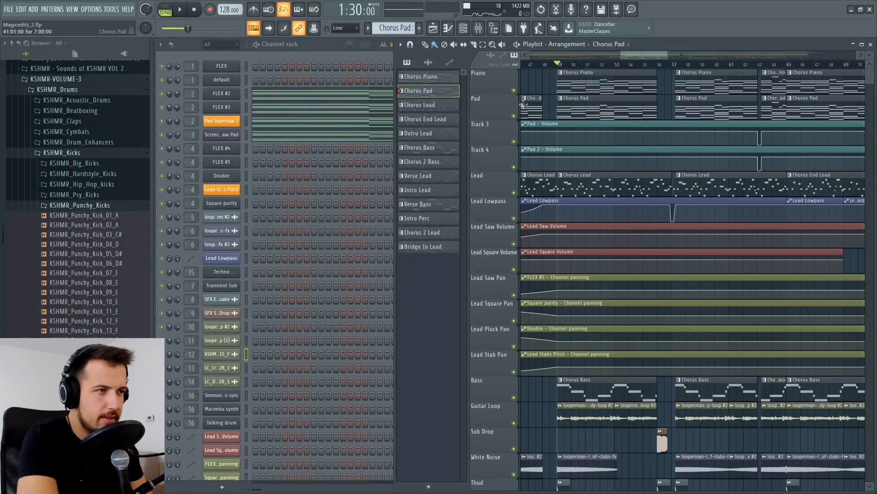
{"action": "key", "text": "space"}
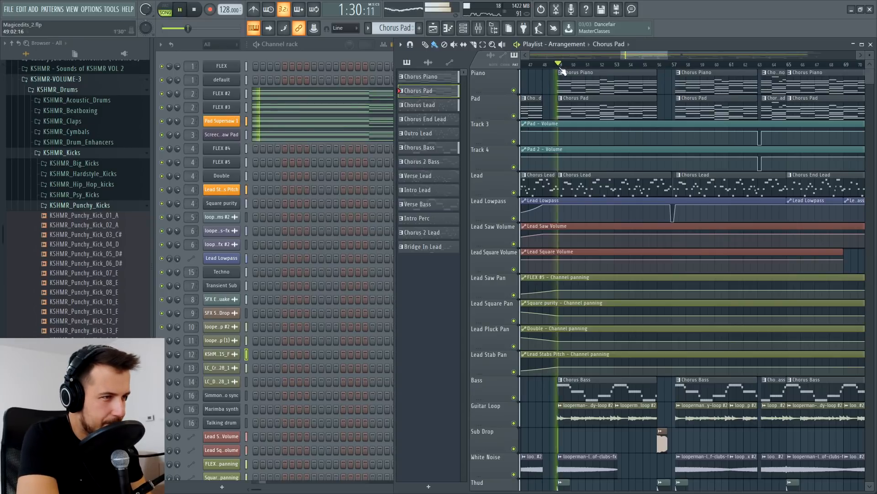
{"action": "left_click", "coordinate": [595, 183]}
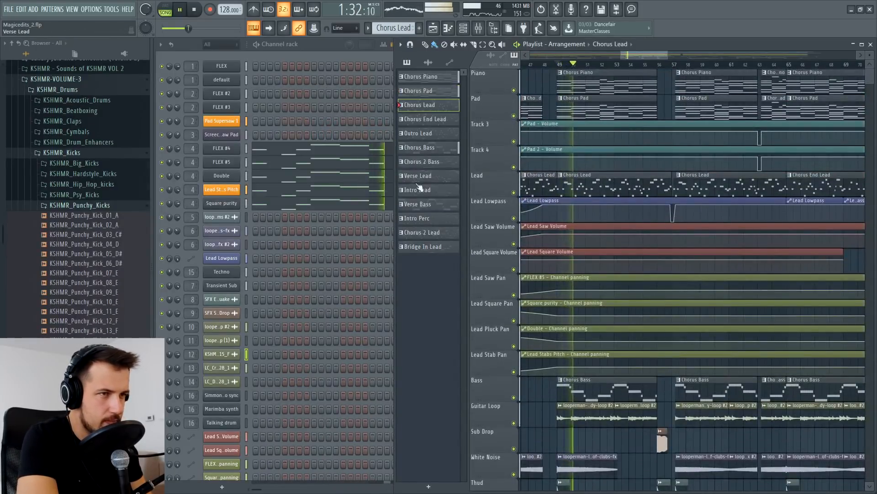
Step: Set the guitar melody loop's sample volume to 88% (-2.8 dB) during playback
{"action": "scroll", "coordinate": [659, 235], "scroll_direction": "down", "scroll_amount": 5}
{"action": "double_click", "coordinate": [611, 226]}
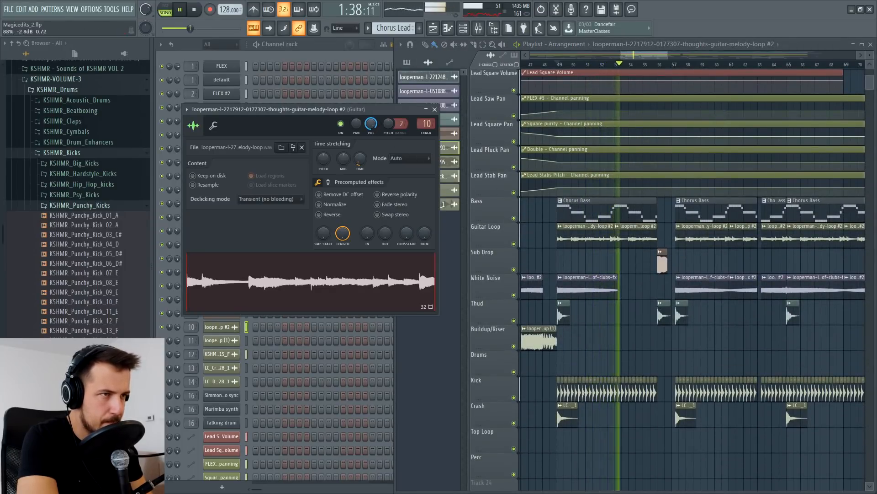
{"action": "left_click", "coordinate": [434, 110]}
Step: Set the kick sample's volume to 72% (-6.7 dB) and raise its Out fade slightly, checking the Kick mixer insert
{"action": "double_click", "coordinate": [645, 396]}
{"action": "left_click_drag", "start_coordinate": [395, 148], "coordinate": [395, 150]}
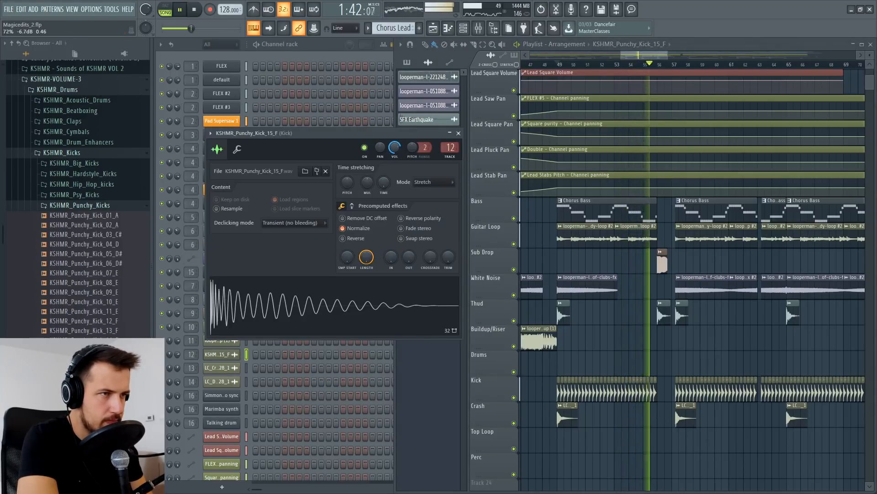
{"action": "left_click_drag", "start_coordinate": [409, 257], "coordinate": [409, 249]}
{"action": "key", "text": "F9"}
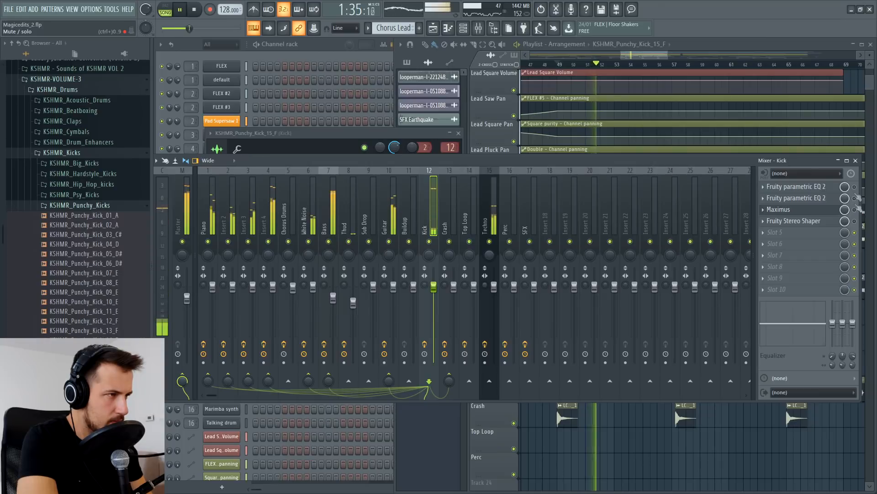
{"action": "left_click", "coordinate": [855, 161]}
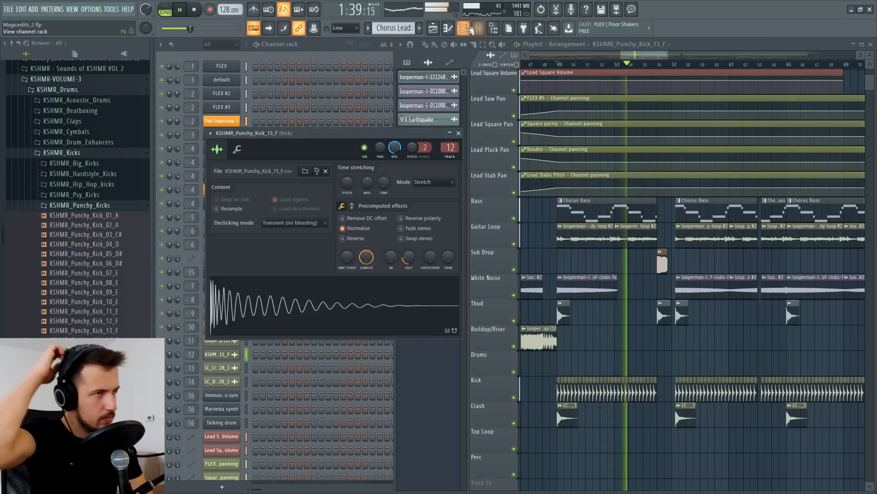
Step: Lower the kick sample's volume to 70% (-7.1 dB) while watching the mixer levels, and close its settings
{"action": "key", "text": "F9"}
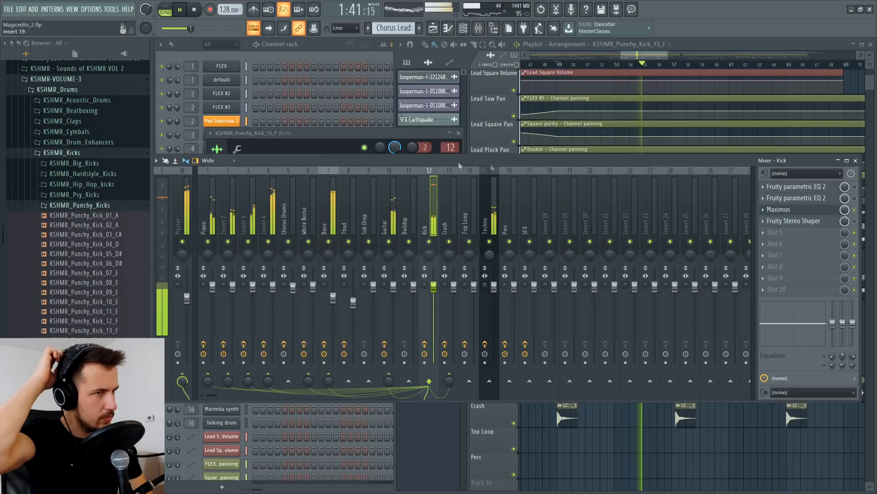
{"action": "left_click", "coordinate": [446, 142]}
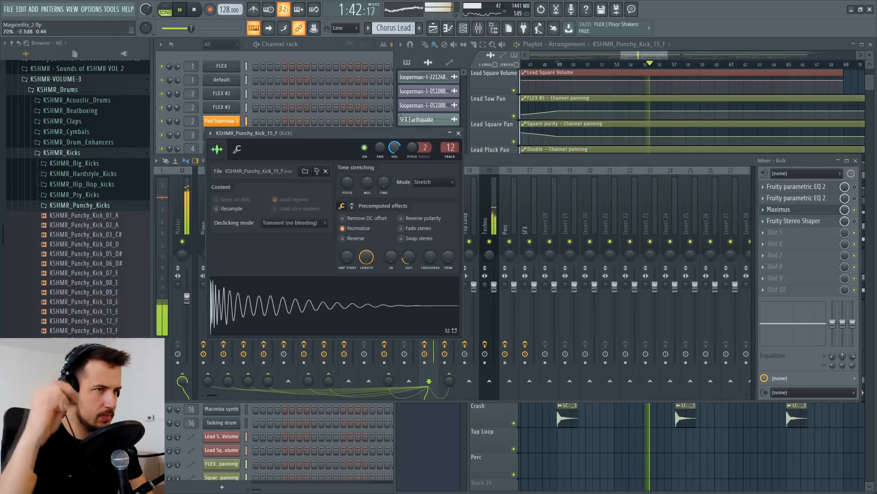
{"action": "left_click", "coordinate": [458, 133]}
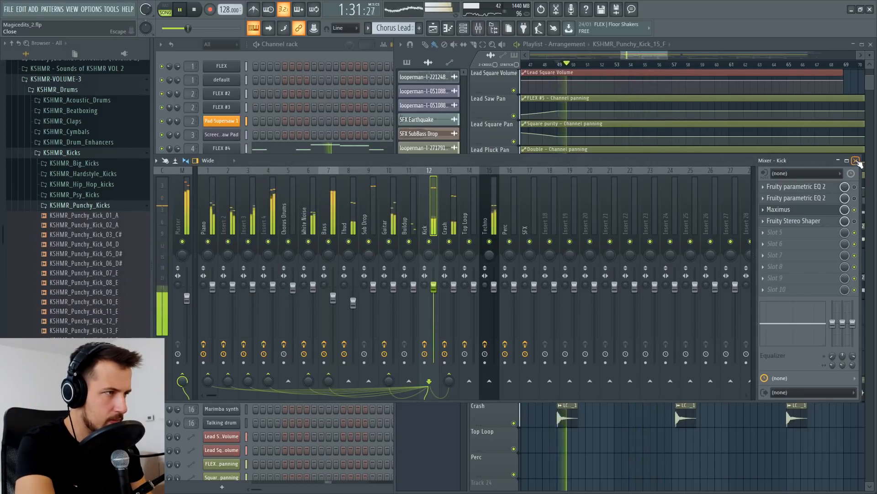
{"action": "left_click", "coordinate": [857, 161]}
{"action": "left_click", "coordinate": [441, 283]}
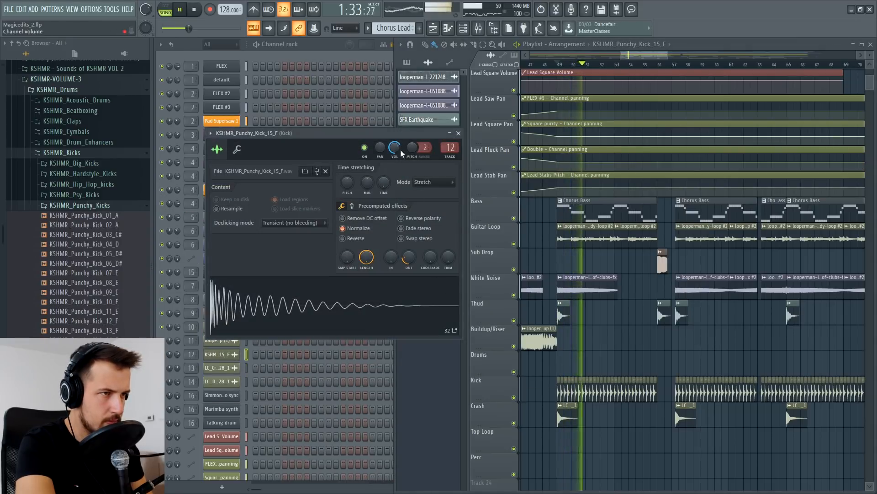
{"action": "left_click", "coordinate": [458, 133]}
Step: Adjust the Fruity Limiter threshold on Insert 4 to about -49.3 dB and fine-tune it during playback
{"action": "scroll", "coordinate": [608, 164], "scroll_direction": "up", "scroll_amount": 4}
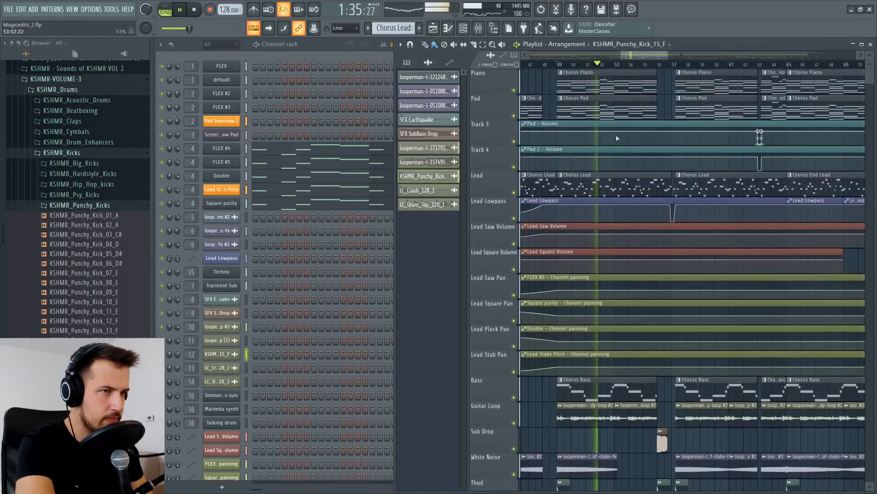
{"action": "key", "text": "space"}
{"action": "left_click", "coordinate": [478, 28]}
{"action": "left_click", "coordinate": [793, 291]}
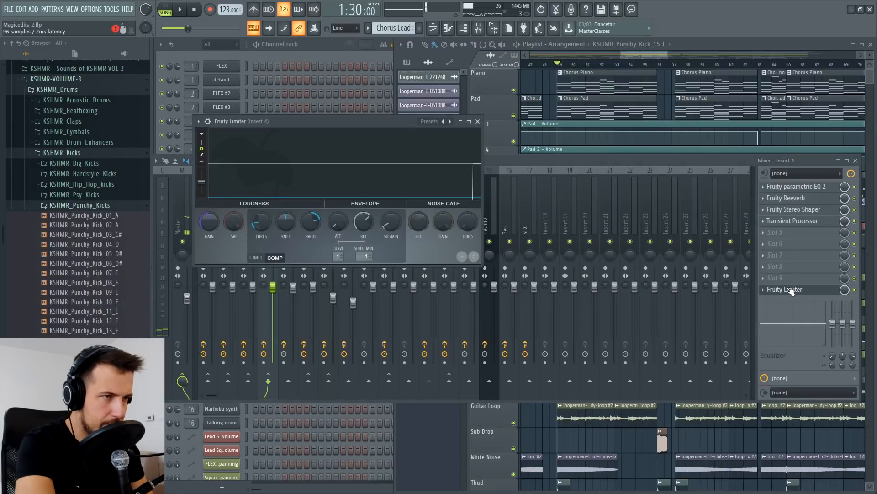
{"action": "left_click_drag", "start_coordinate": [262, 224], "coordinate": [262, 247]}
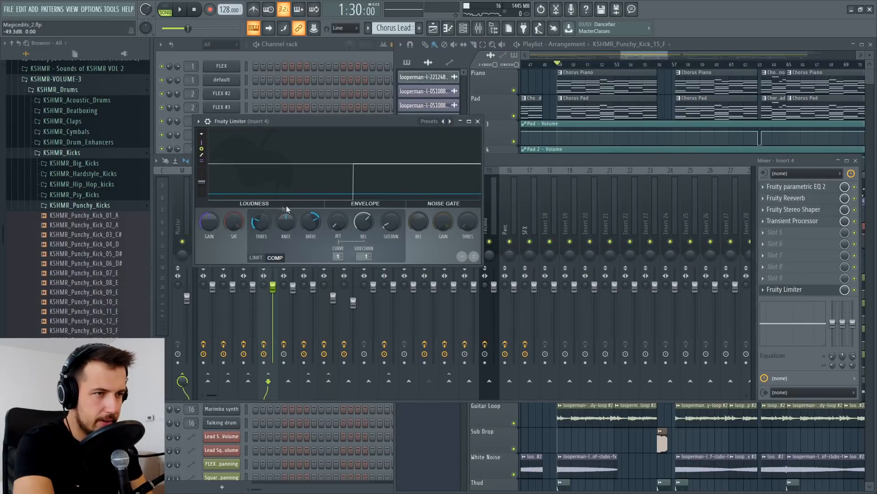
{"action": "key", "text": "space"}
{"action": "left_click_drag", "start_coordinate": [262, 224], "coordinate": [261, 227]}
{"action": "key", "text": "space"}
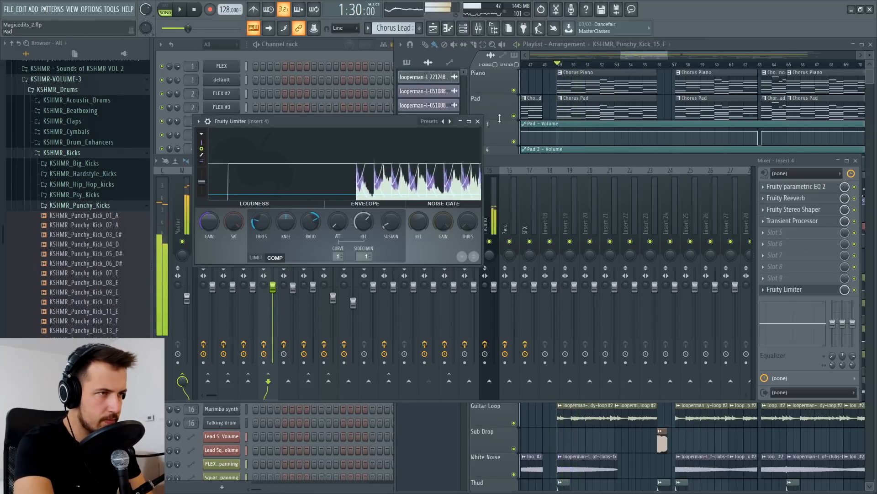
{"action": "left_click", "coordinate": [477, 121]}
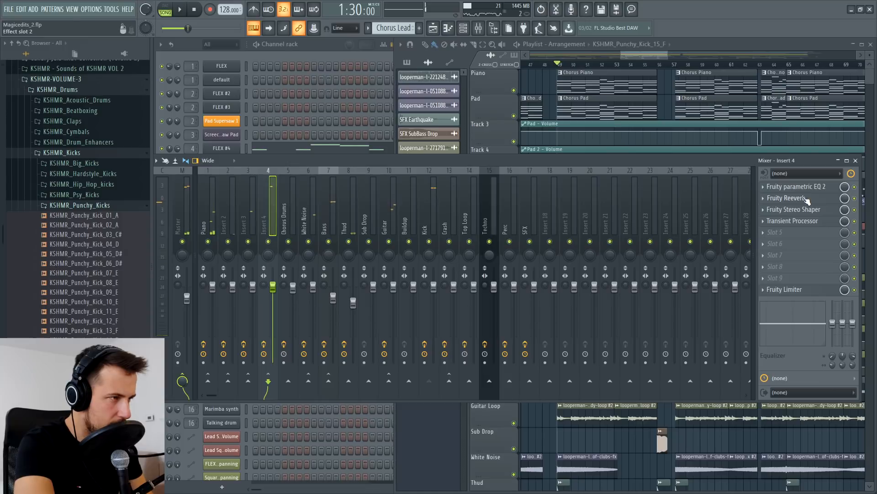
Step: Move Fruity Reeverb to slot 4 of Insert 4 and set its decay to 1.7 sec and reverb to 25%
{"action": "key", "text": "space"}
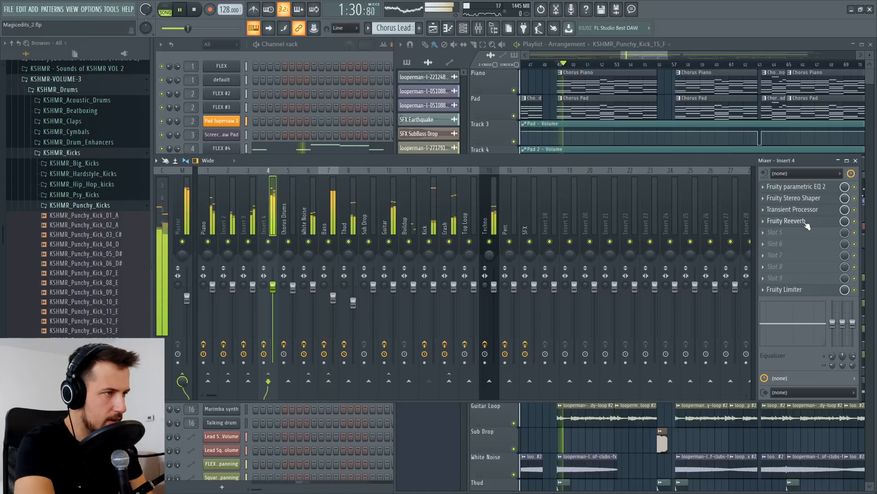
{"action": "left_click", "coordinate": [807, 222]}
{"action": "left_click_drag", "start_coordinate": [319, 270], "coordinate": [319, 266]}
{"action": "left_click_drag", "start_coordinate": [245, 253], "coordinate": [245, 249]}
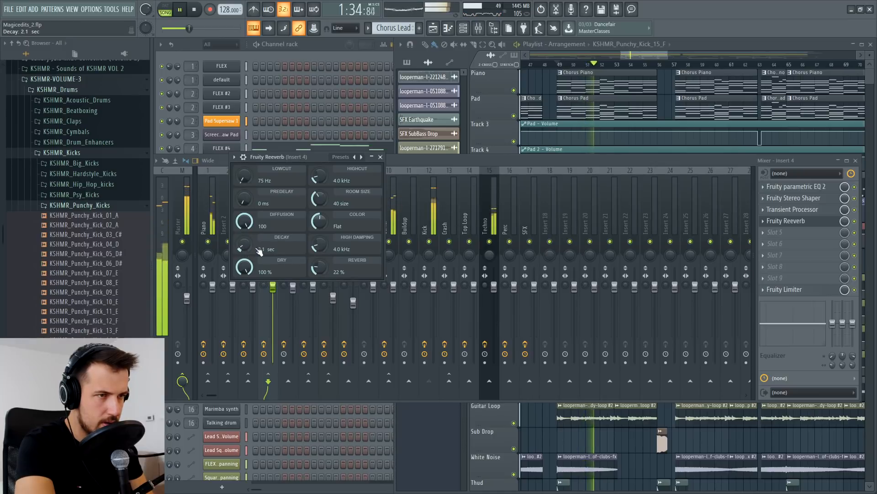
{"action": "left_click_drag", "start_coordinate": [326, 273], "coordinate": [326, 269]}
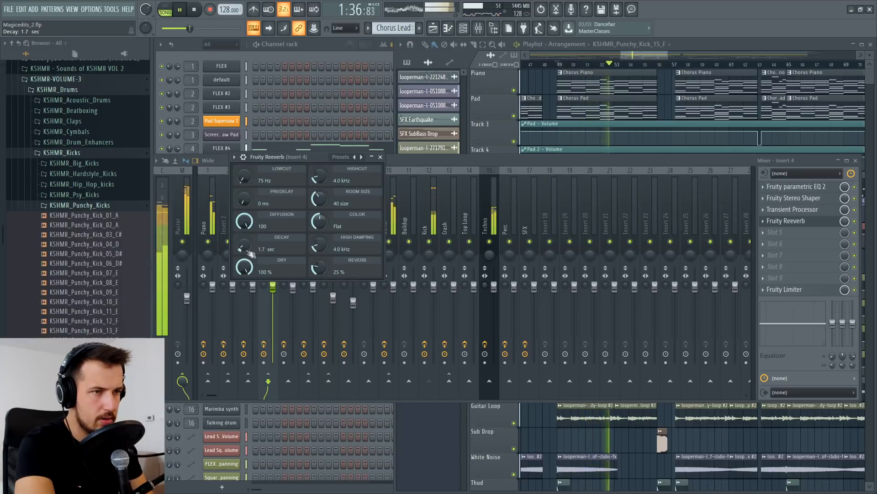
{"action": "left_click", "coordinate": [380, 157]}
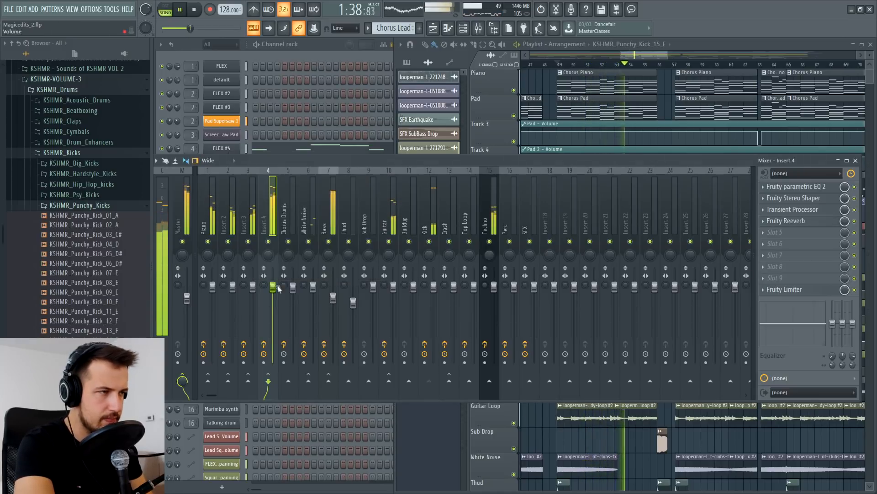
{"action": "left_click", "coordinate": [856, 160]}
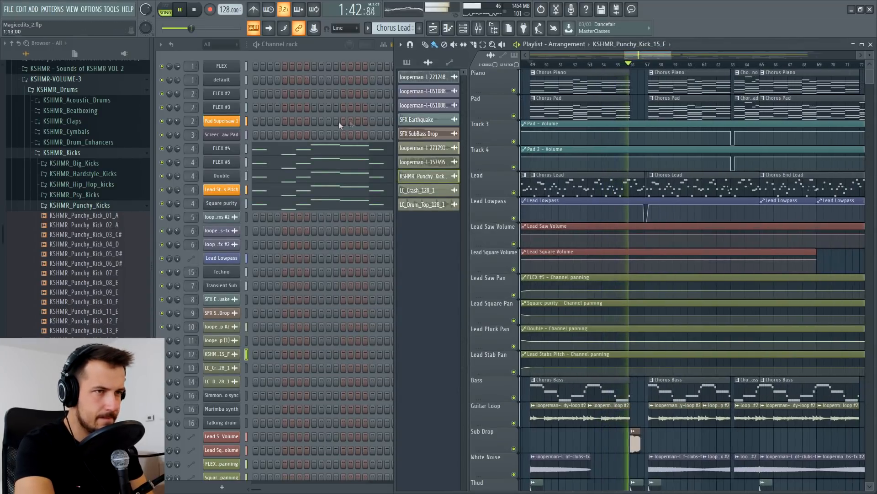
Step: Select the Chorus Pad pattern and play the arrangement from bar 81 to hear the section with the top loop
{"action": "left_click", "coordinate": [579, 111]}
{"action": "scroll", "coordinate": [640, 119], "scroll_direction": "down", "scroll_amount": 5}
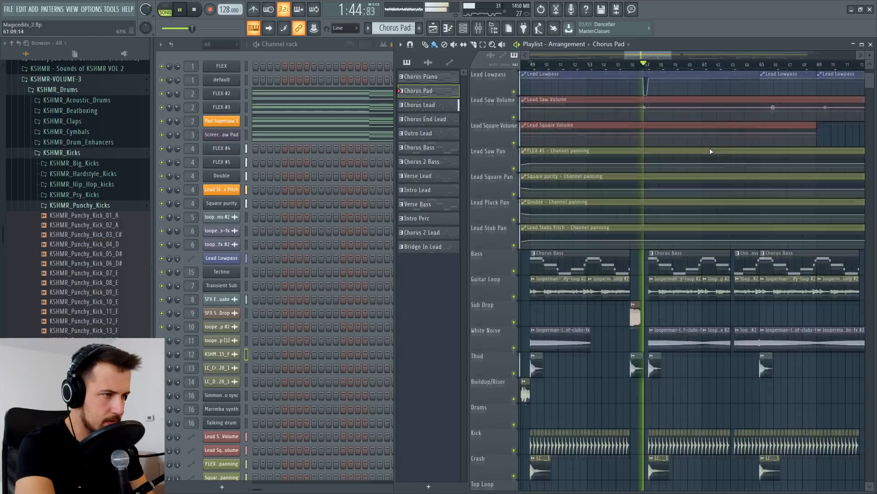
{"action": "scroll", "coordinate": [665, 67], "scroll_direction": "down", "scroll_amount": 3}
{"action": "key", "text": "space"}
{"action": "left_click_drag", "start_coordinate": [657, 57], "coordinate": [687, 58]}
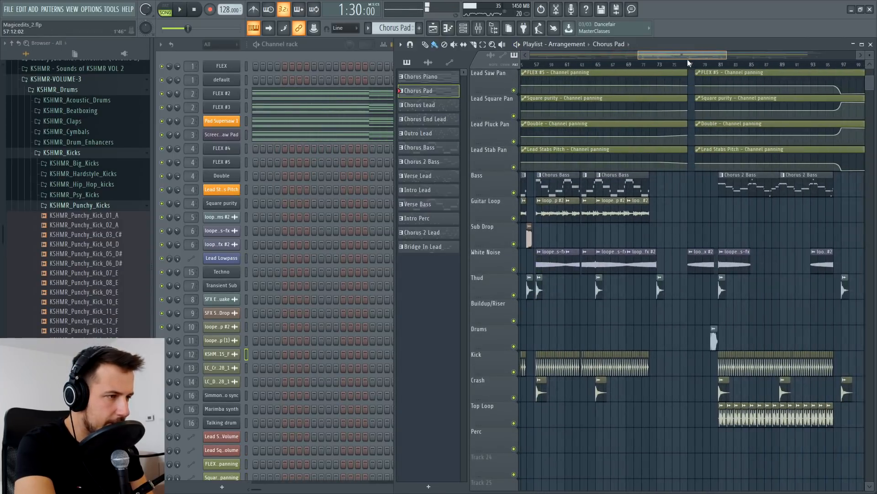
{"action": "left_click", "coordinate": [716, 66]}
{"action": "left_click", "coordinate": [722, 67]}
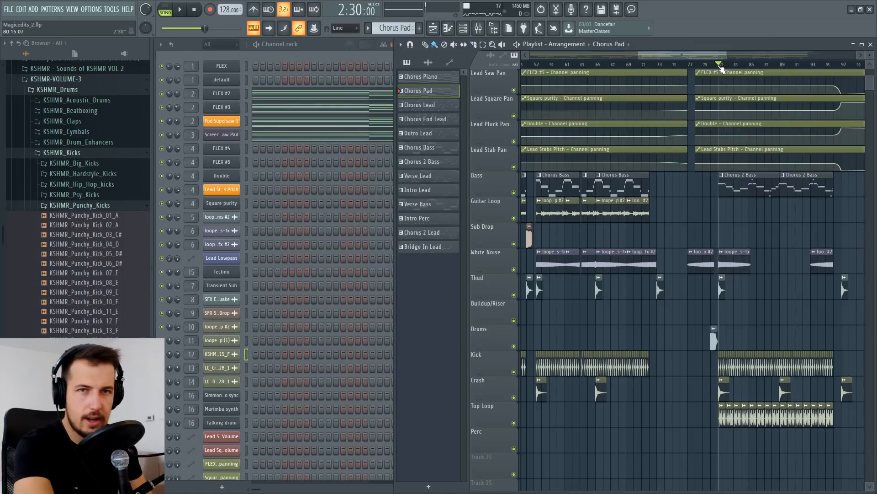
{"action": "key", "text": "space"}
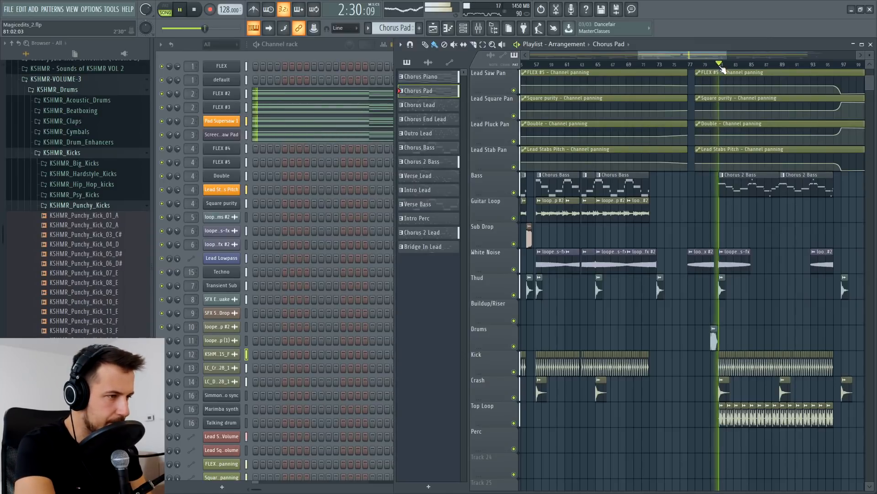
Step: Place LC_Drum_Top_128_1 on the Drums track in line with the kick at bar 57, and play it soloed
{"action": "key", "text": "space"}
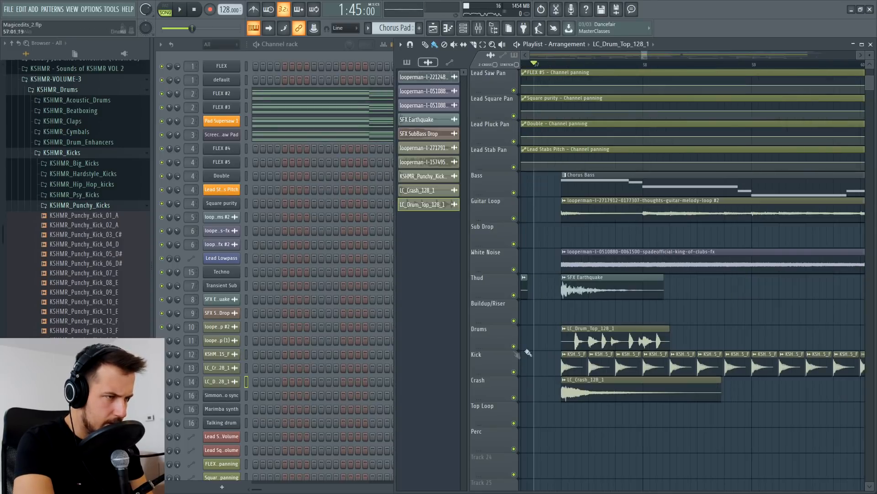
{"action": "right_click", "coordinate": [515, 346]}
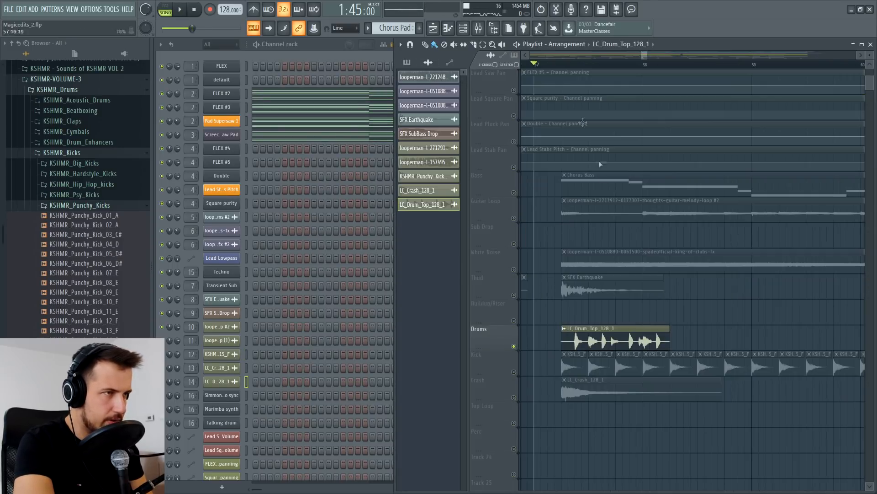
{"action": "left_click", "coordinate": [562, 65]}
{"action": "key", "text": "space"}
{"action": "key", "text": "space"}
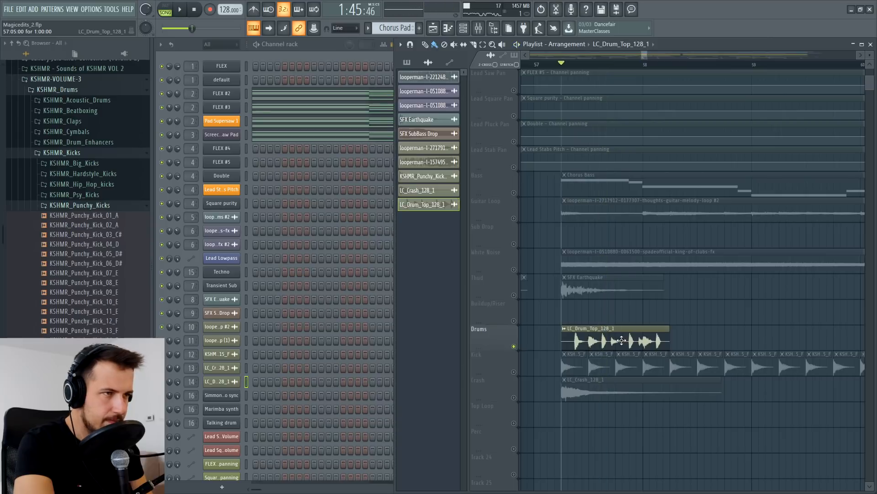
Step: Audition the soloed drum top loop with the Top Loop mixer insert and its effects chain open
{"action": "key", "text": "F9"}
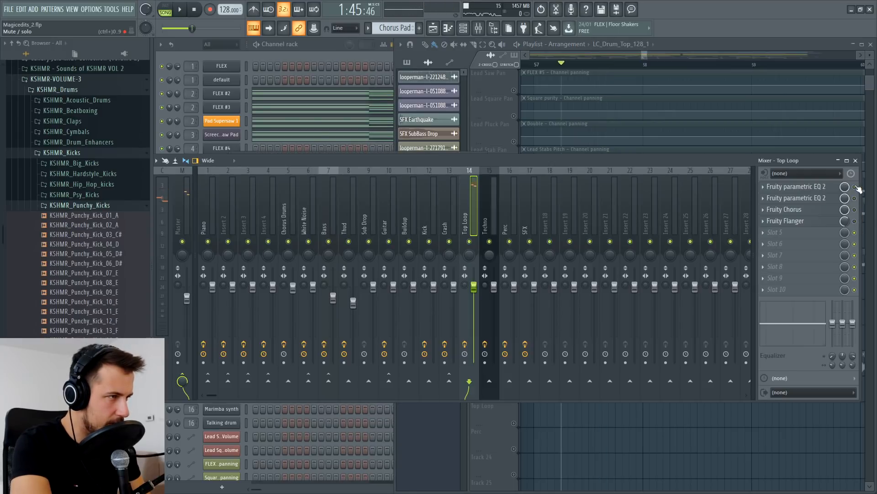
{"action": "key", "text": "space"}
{"action": "key", "text": "space"}
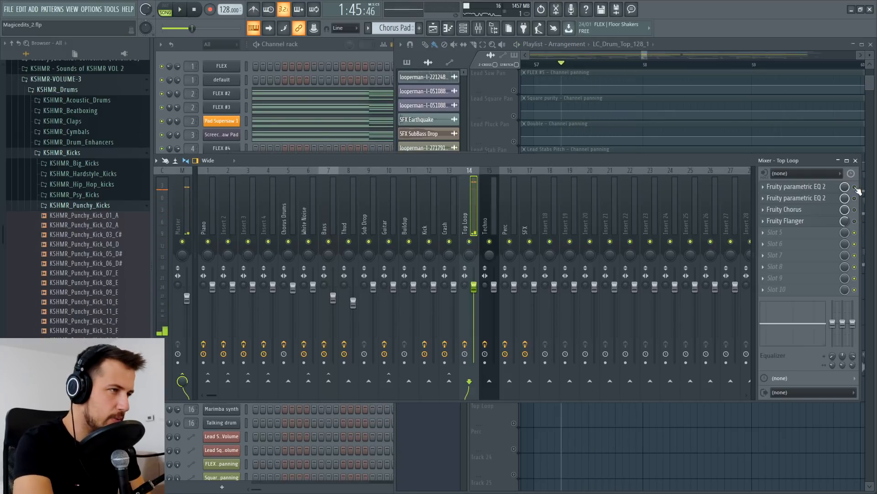
{"action": "left_click", "coordinate": [857, 161]}
{"action": "left_click", "coordinate": [482, 157]}
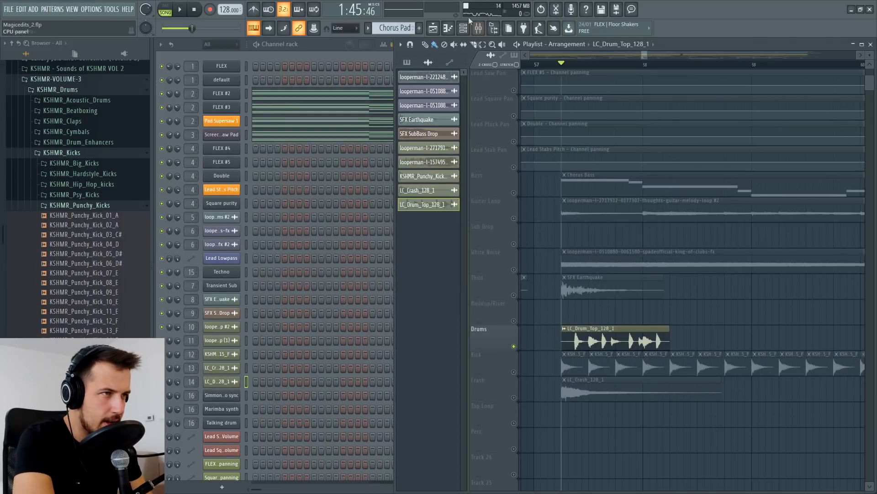
Step: Inspect the Fruity parametric EQ 2 curve on the Top Loop insert and replay the soloed loop
{"action": "left_click", "coordinate": [477, 29]}
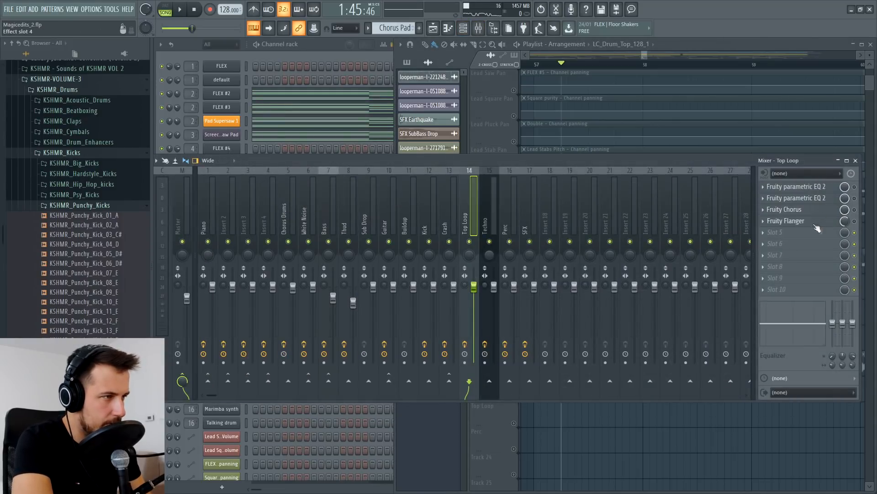
{"action": "left_click", "coordinate": [840, 188]}
{"action": "left_click", "coordinate": [828, 199]}
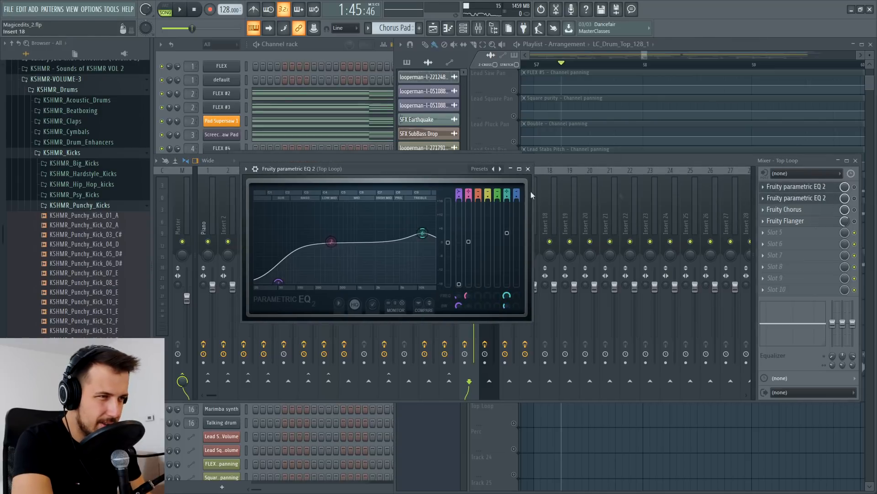
{"action": "left_click", "coordinate": [528, 169]}
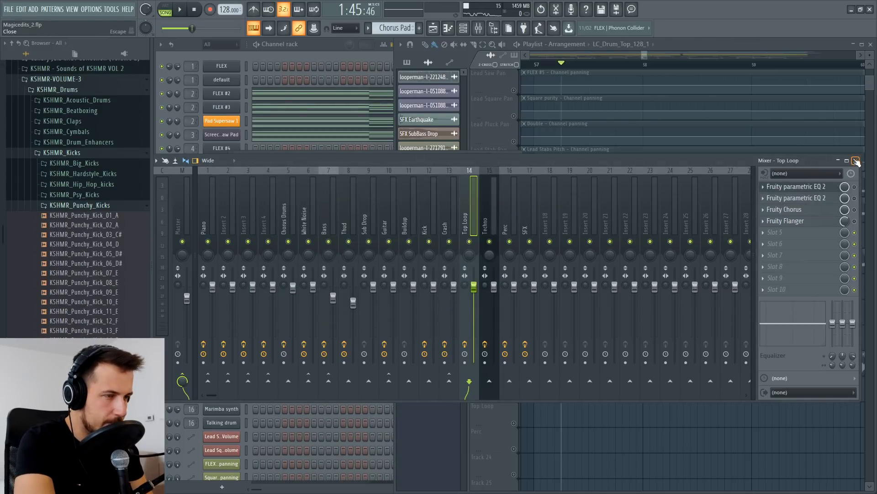
{"action": "left_click", "coordinate": [856, 161]}
{"action": "key", "text": "space"}
{"action": "key", "text": "space"}
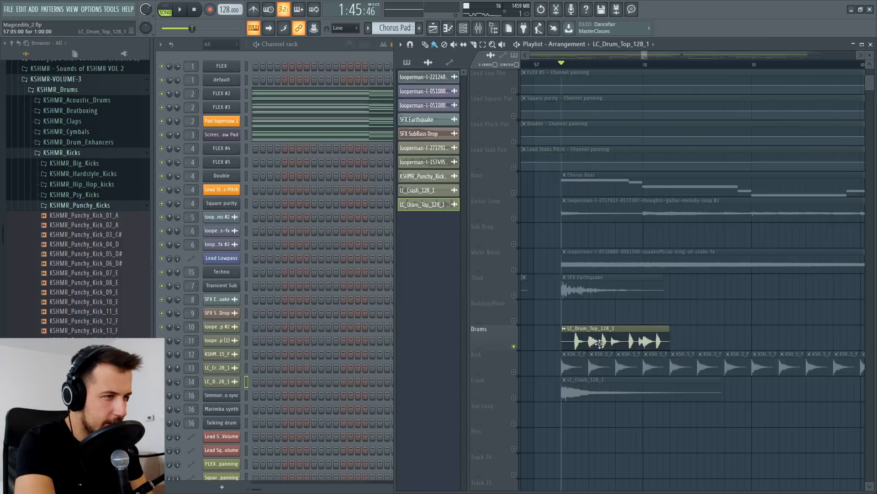
Step: Copy the LC_Drum_Top_128_1 clip to bar 58 directly behind the first one and unsolo the Drums track
{"action": "left_click_drag", "start_coordinate": [602, 342], "coordinate": [706, 338]}
{"action": "right_click", "coordinate": [514, 347]}
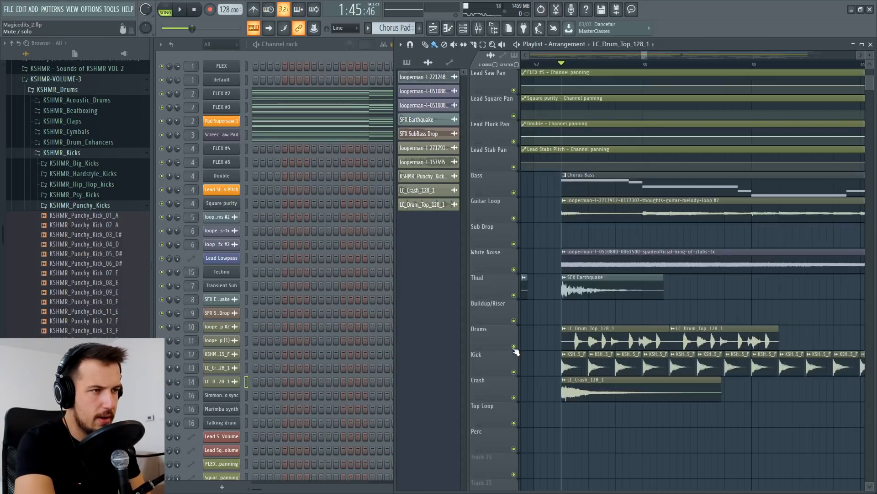
Step: Move both LC_Drum_Top_128_1 clips on the Drums track to the chorus start at bar 49
{"action": "scroll", "coordinate": [579, 65], "scroll_direction": "down", "scroll_amount": 10}
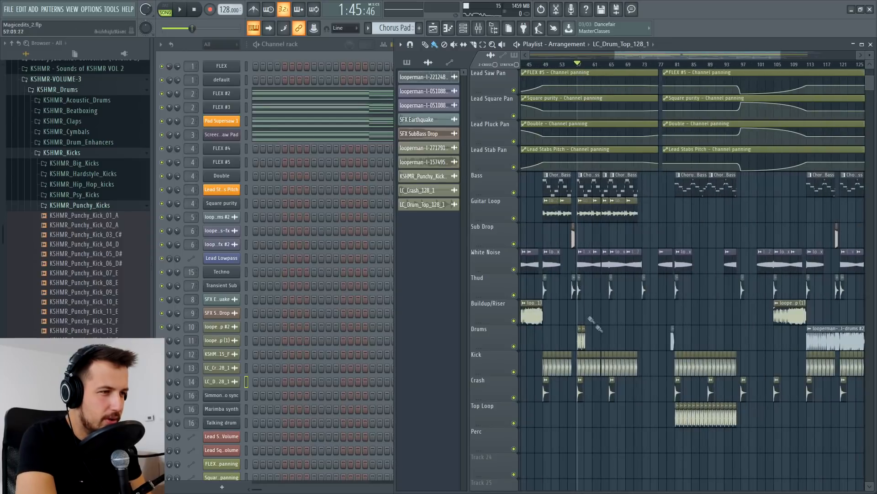
{"action": "left_click_drag", "start_coordinate": [572, 339], "coordinate": [547, 337]}
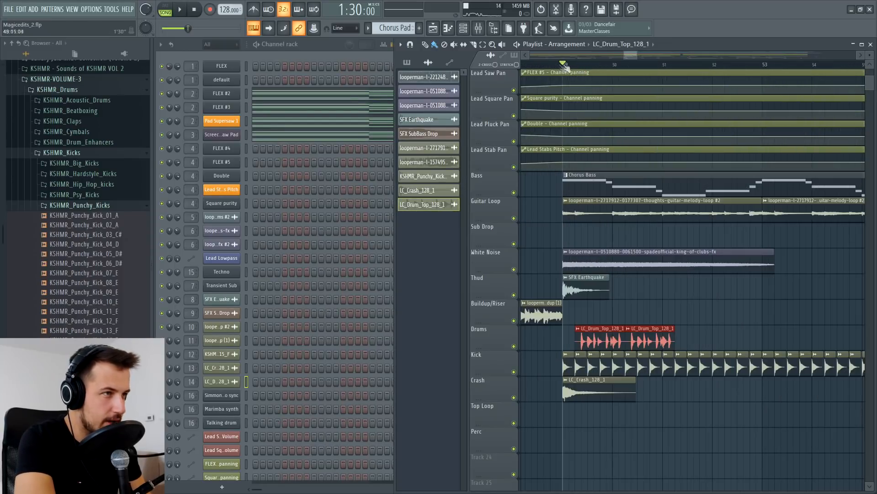
{"action": "left_click_drag", "start_coordinate": [594, 341], "coordinate": [582, 340]}
Step: Play the chorus start with the moved top loops and check the LC_Drum_Top_128_1 sampler settings
{"action": "key", "text": "space"}
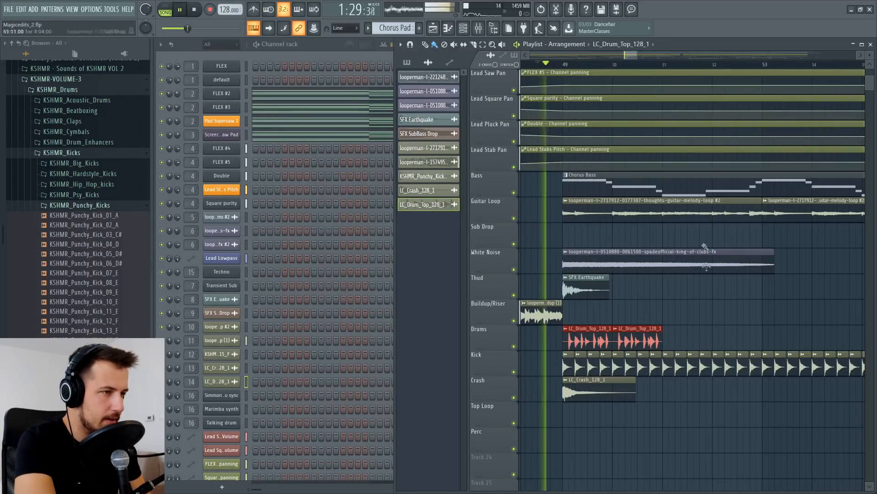
{"action": "double_click", "coordinate": [644, 337]}
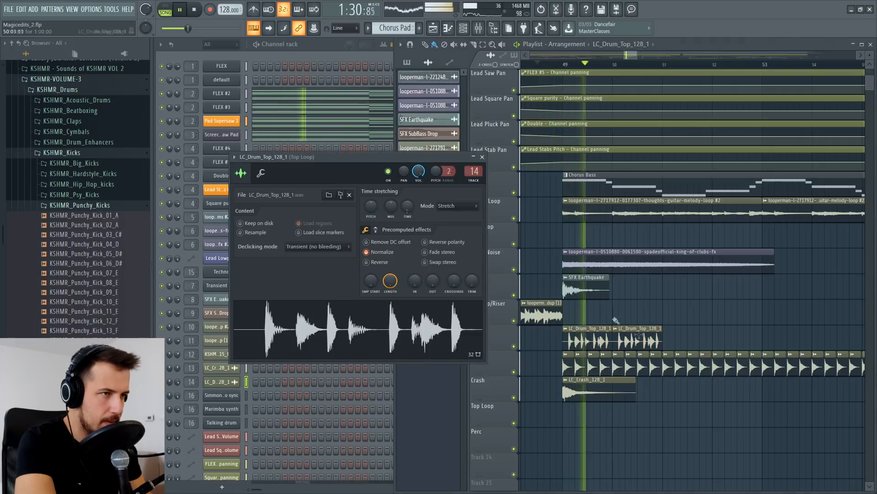
{"action": "left_click", "coordinate": [473, 157]}
{"action": "key", "text": "space"}
Step: Select the Chorus Lead pattern and play it on its own in pattern mode
{"action": "scroll", "coordinate": [699, 249], "scroll_direction": "up", "scroll_amount": 8}
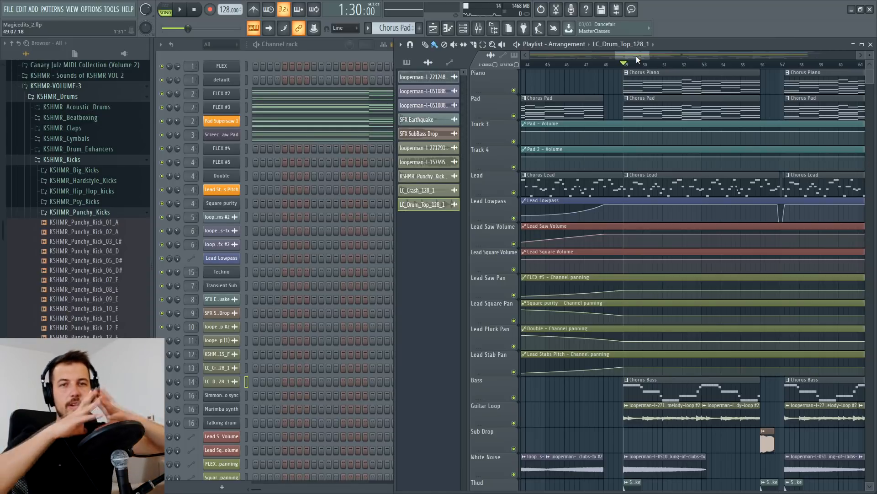
{"action": "left_click_drag", "start_coordinate": [636, 56], "coordinate": [641, 60]}
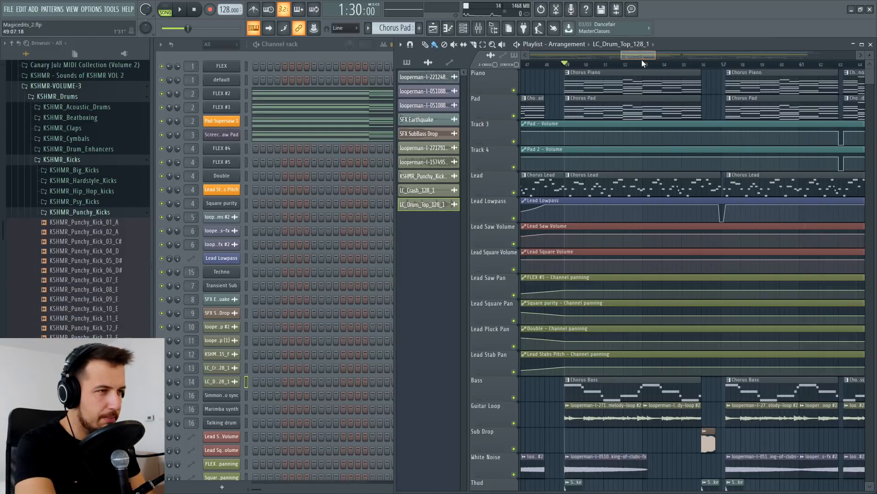
{"action": "left_click", "coordinate": [601, 181]}
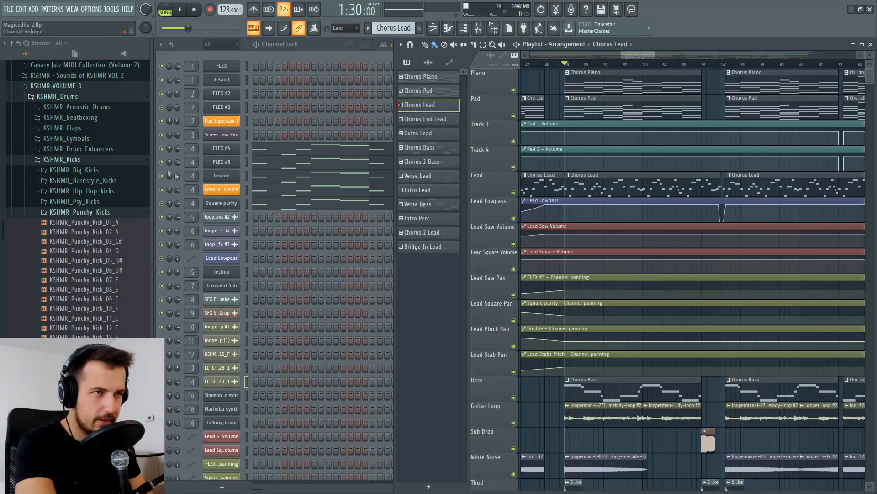
{"action": "left_click", "coordinate": [165, 12]}
{"action": "key", "text": "space"}
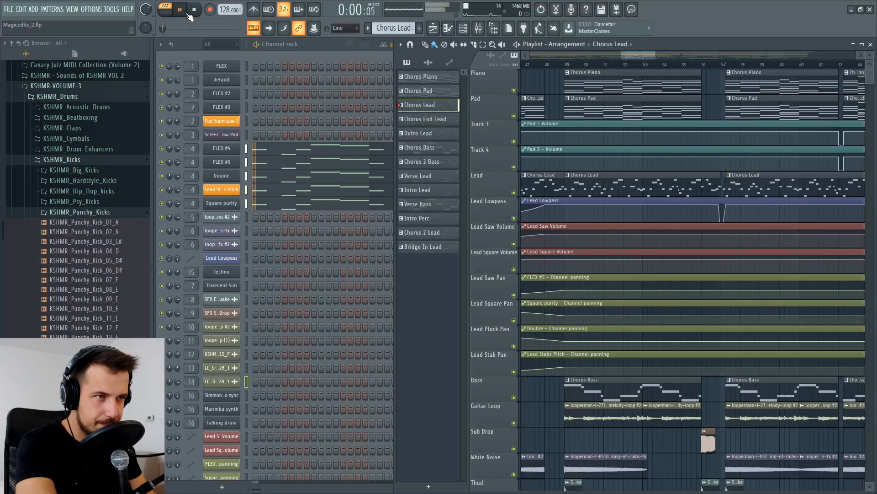
Step: Solo the FLEX #5 lead channel and adjust its volume envelope sustain and decay while auditioning the pattern
{"action": "left_click", "coordinate": [162, 162]}
{"action": "key", "text": "space"}
{"action": "key", "text": "space"}
{"action": "left_click", "coordinate": [222, 161]}
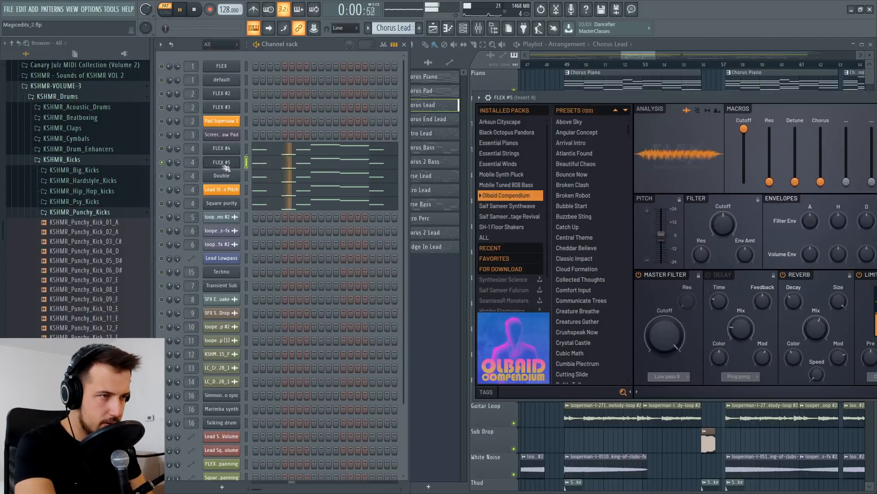
{"action": "left_click_drag", "start_coordinate": [737, 97], "coordinate": [481, 115]}
{"action": "key", "text": "space"}
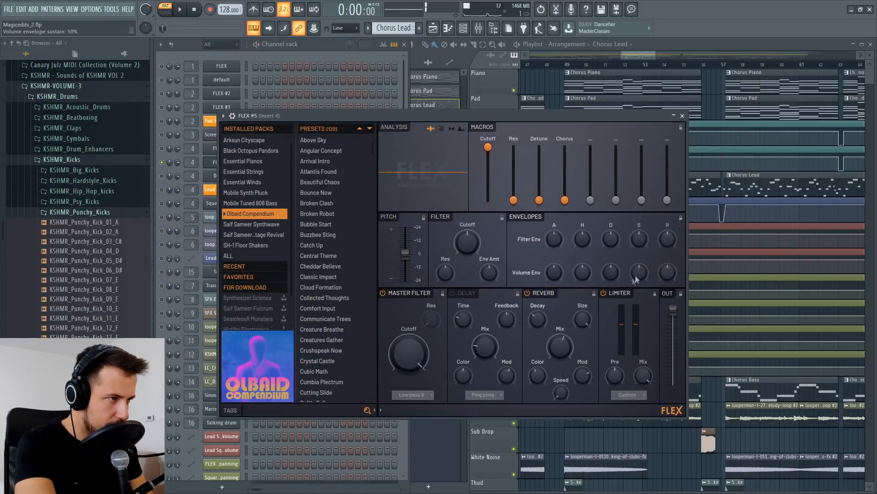
{"action": "key", "text": "space"}
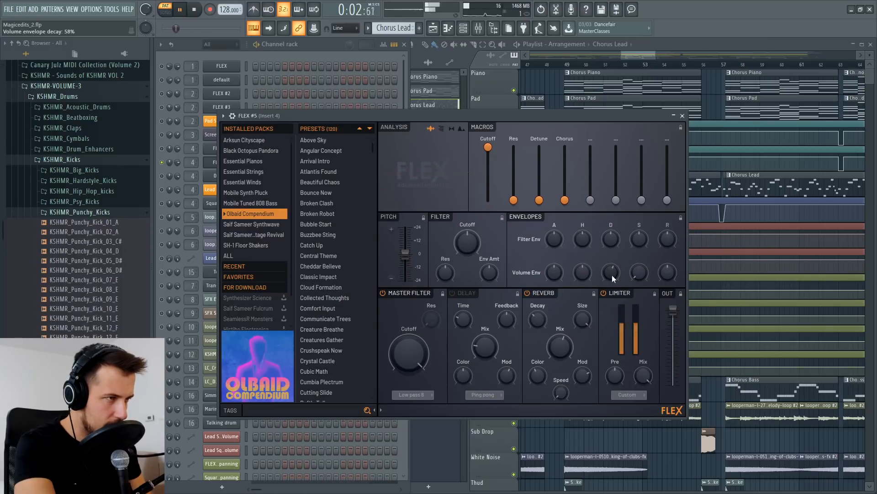
Step: Close FLEX #5, listen to the Lead Stabs Pitch channel soloed and inspect its notes in the piano roll
{"action": "left_click", "coordinate": [683, 116]}
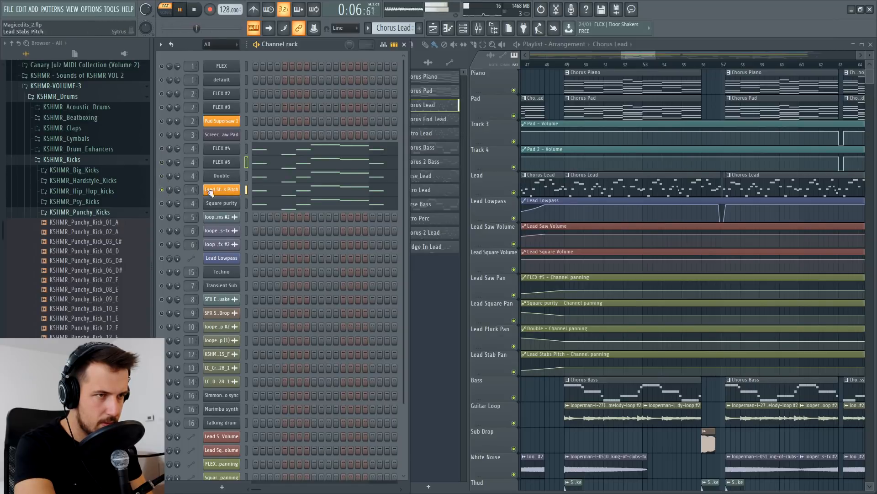
{"action": "left_click", "coordinate": [290, 190]}
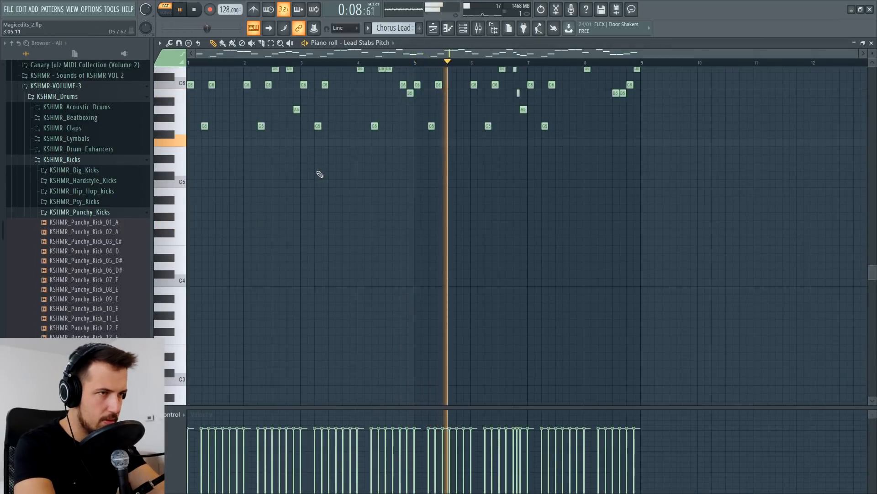
{"action": "left_click", "coordinate": [871, 43]}
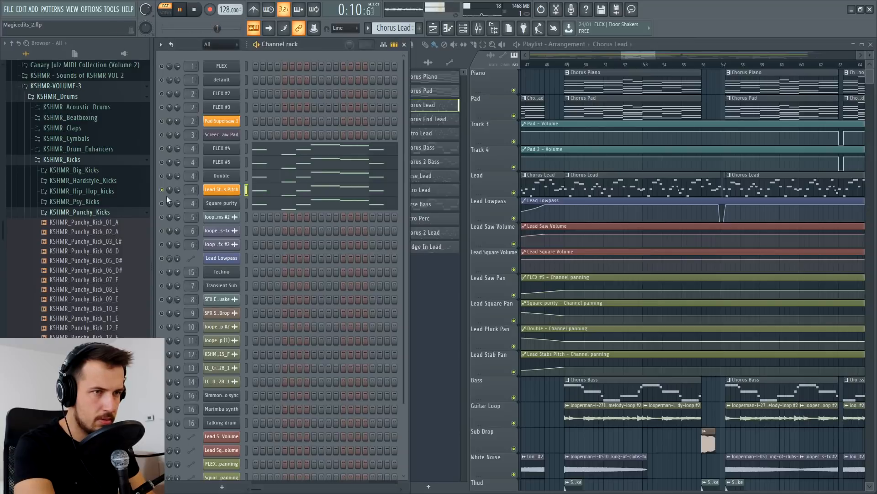
Step: Add Soundgoodizer to slot 5 of Insert 4, choose mode B and turn its amount down low
{"action": "left_click", "coordinate": [495, 30]}
{"action": "left_click", "coordinate": [777, 232]}
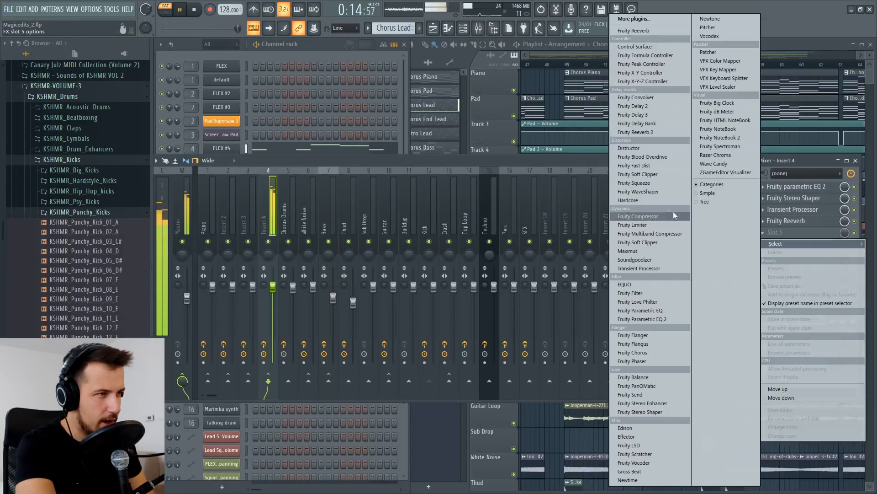
{"action": "left_click", "coordinate": [634, 260]}
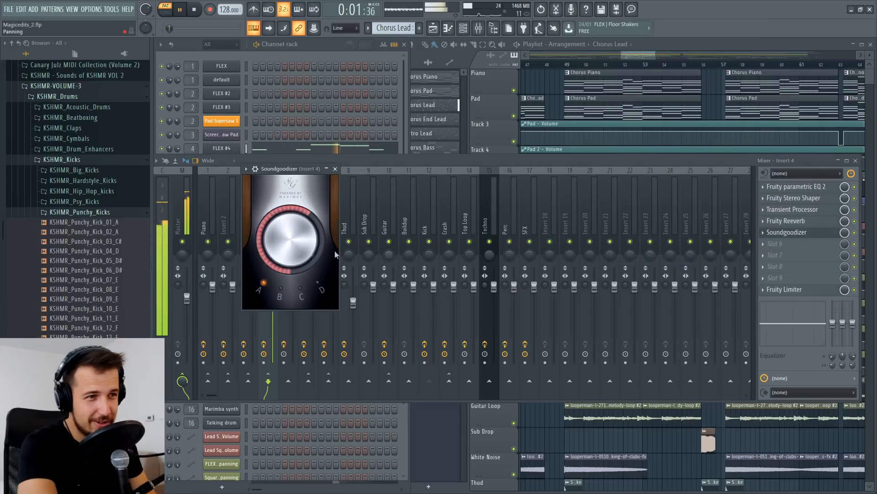
{"action": "left_click", "coordinate": [280, 296]}
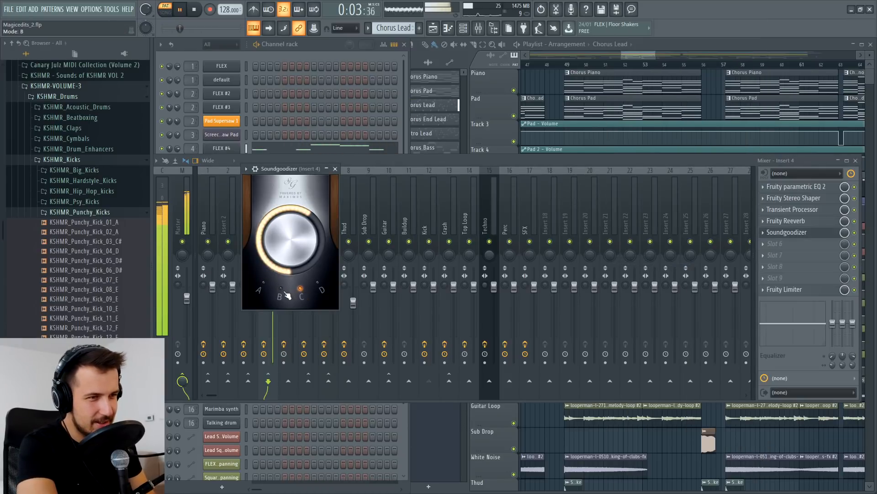
{"action": "key", "text": "space"}
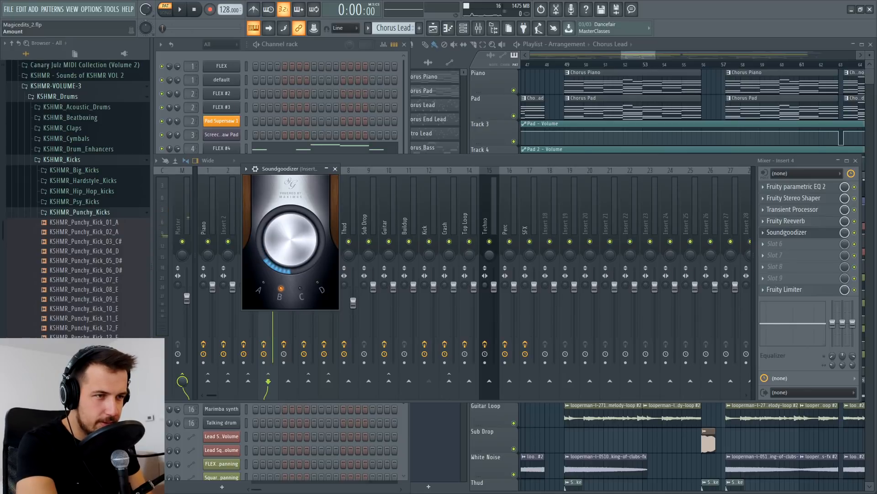
{"action": "left_click", "coordinate": [335, 169]}
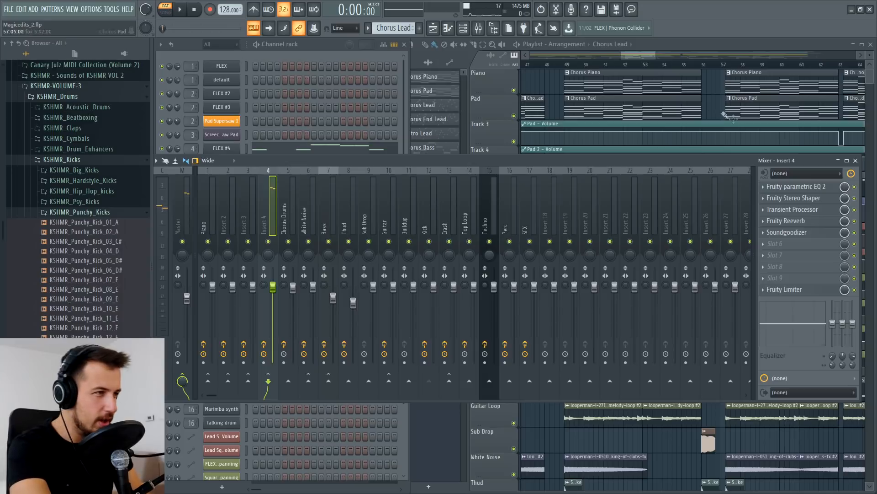
Step: Reduce the Soundgoodizer amount further on Insert 4 and compare mode D with mode B during playback
{"action": "left_click", "coordinate": [788, 232]}
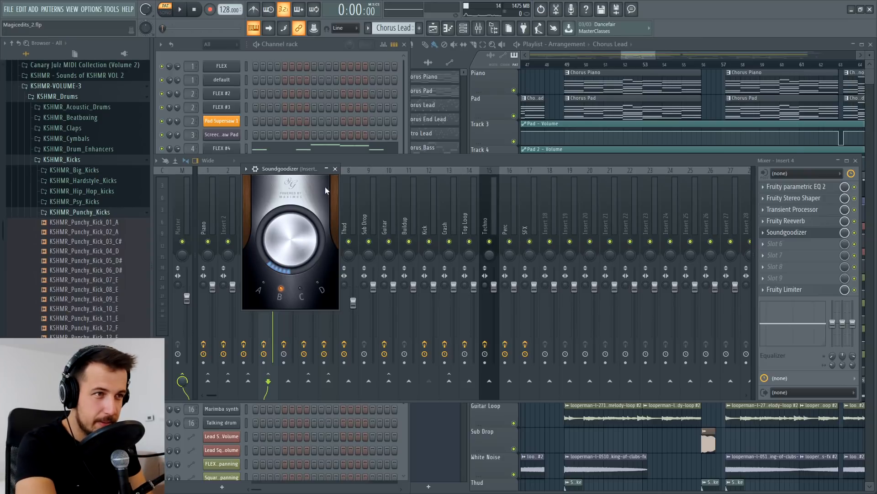
{"action": "key", "text": "space"}
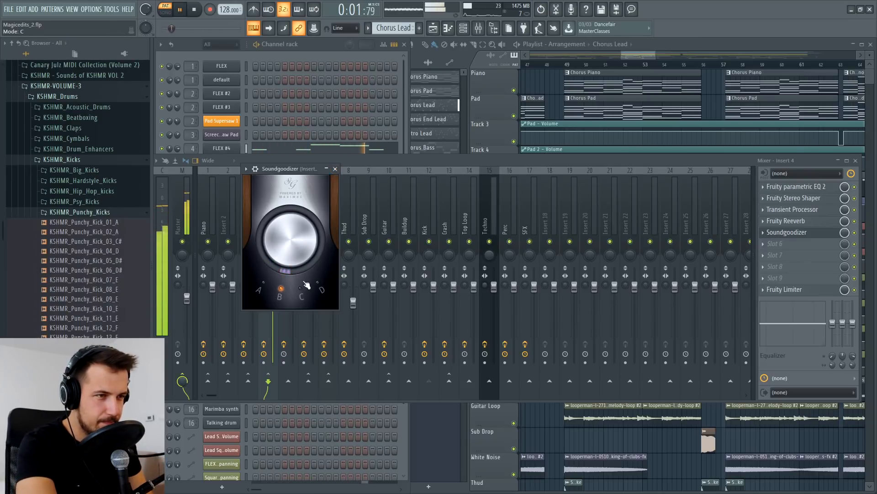
{"action": "left_click", "coordinate": [322, 289]}
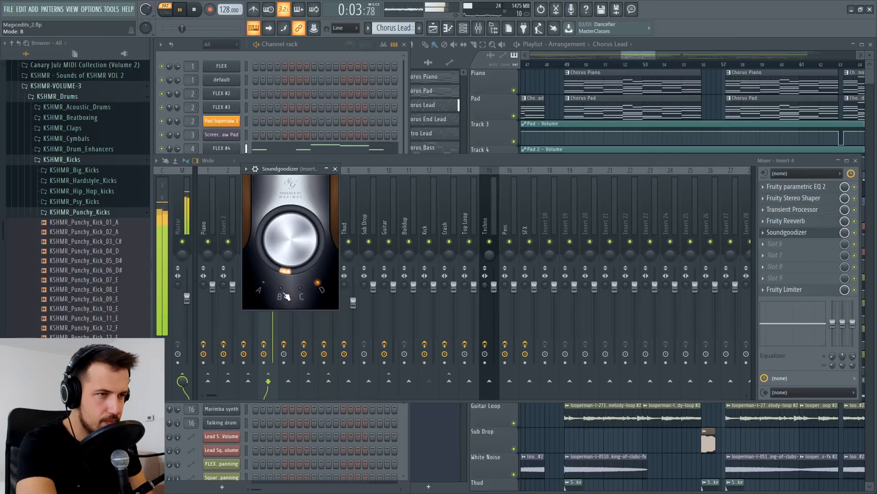
Step: Compare the Chorus Lead pattern with Soundgoodizer bypassed and enabled on Insert 4
{"action": "left_click", "coordinate": [854, 233]}
{"action": "left_click", "coordinate": [855, 233]}
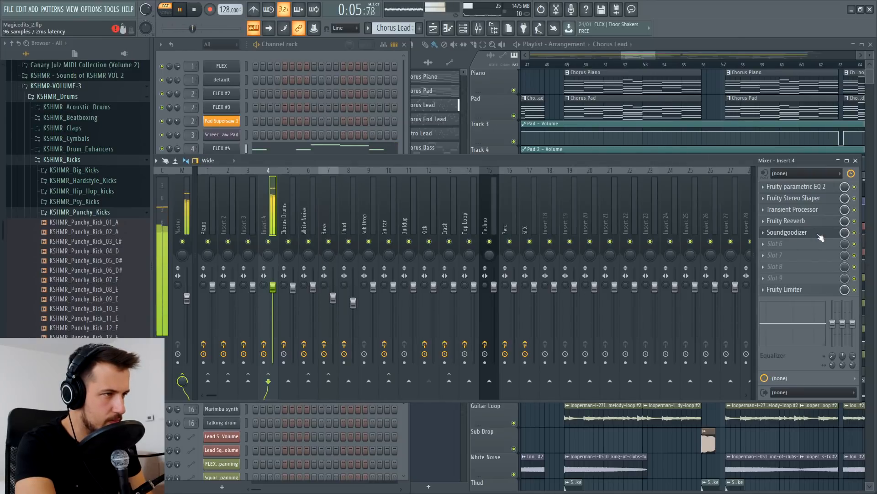
{"action": "key", "text": "space"}
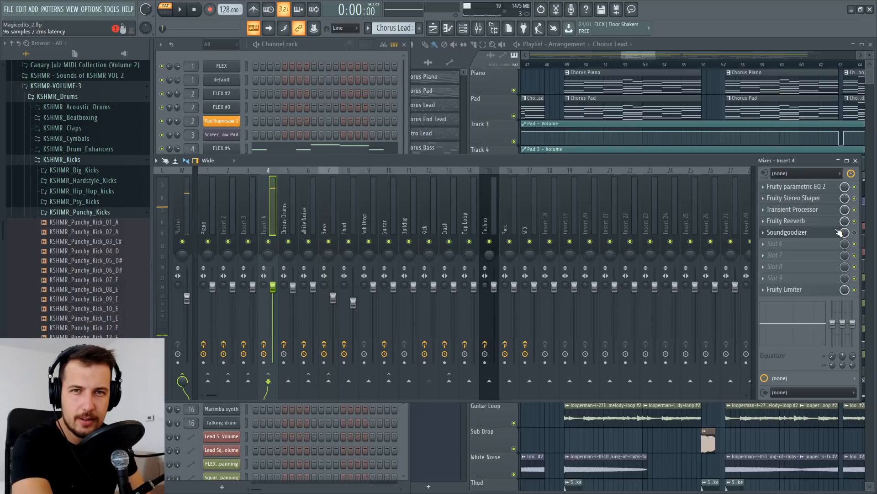
{"action": "key", "text": "space"}
{"action": "left_click", "coordinate": [828, 235]}
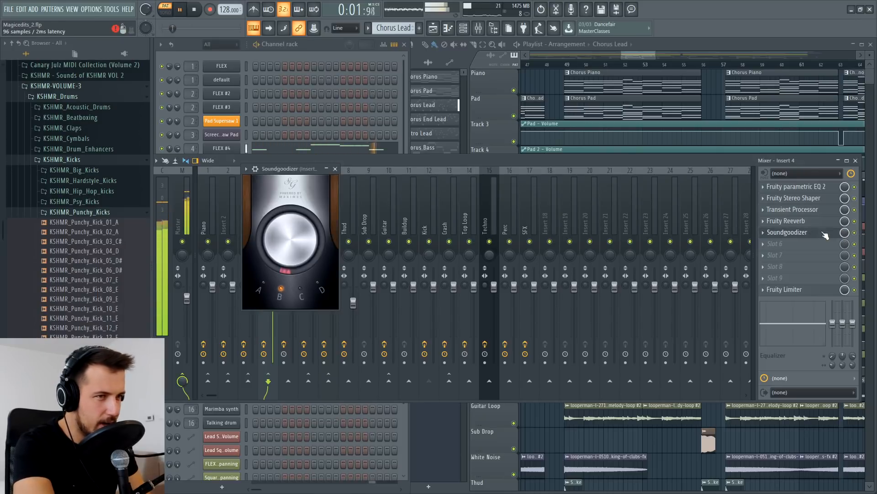
{"action": "left_click", "coordinate": [335, 168]}
{"action": "key", "text": "space"}
Step: Close the mixer and play the arrangement in song mode from bar 49 to review the full chorus
{"action": "key", "text": "F9"}
{"action": "left_click", "coordinate": [542, 67]}
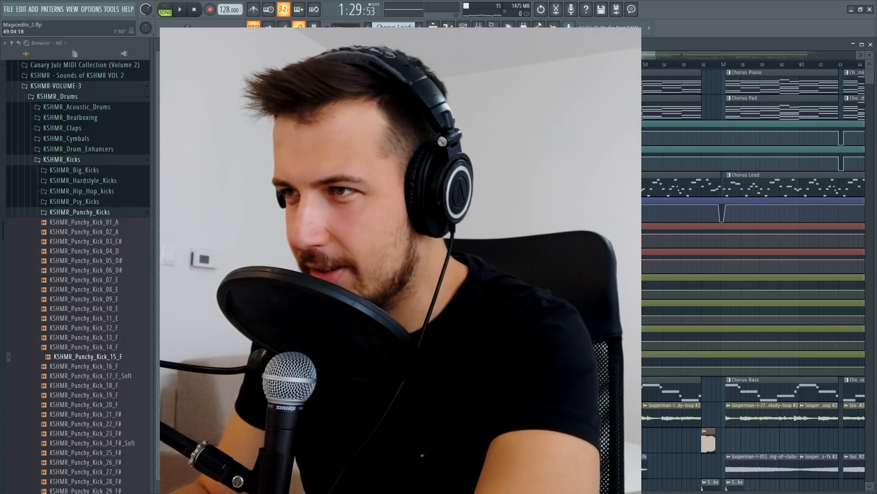
{"action": "scroll", "coordinate": [570, 107], "scroll_direction": "down", "scroll_amount": 4}
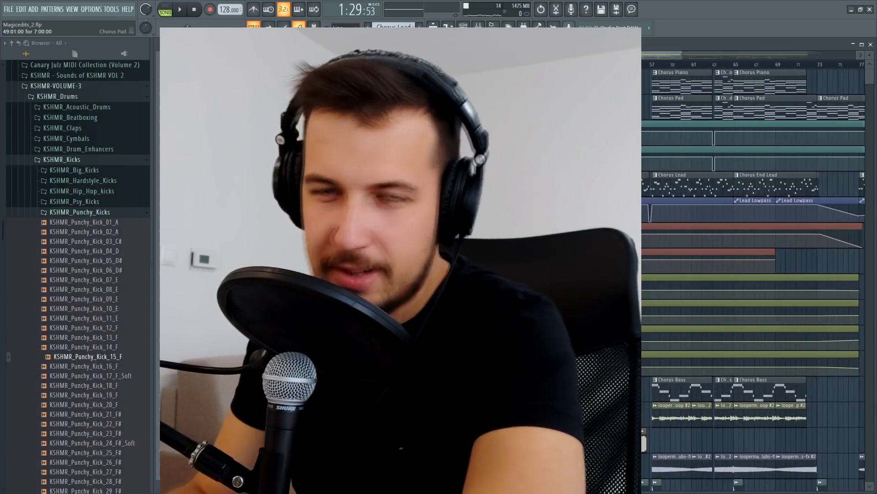
{"action": "key", "text": "space"}
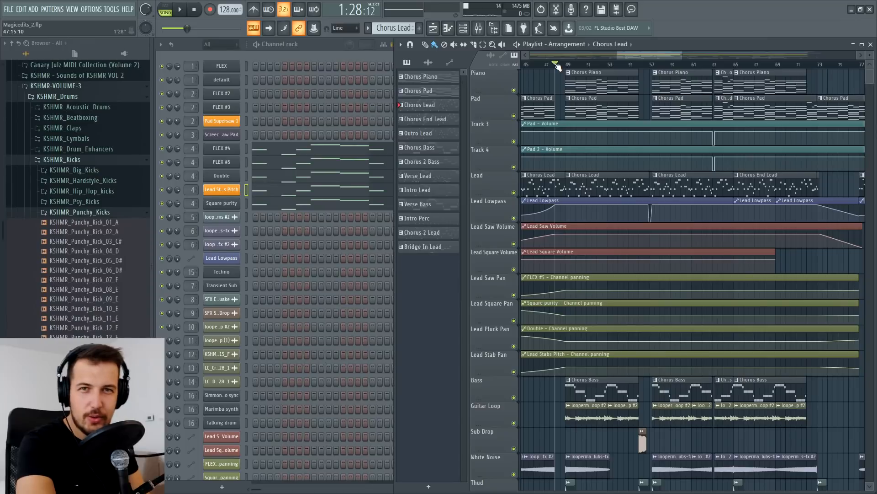
{"action": "scroll", "coordinate": [558, 66], "scroll_direction": "down", "scroll_amount": 3}
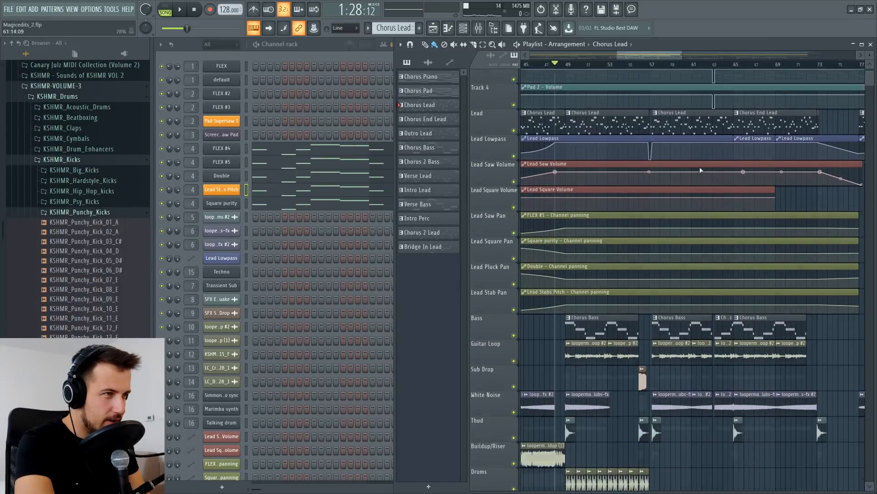
{"action": "scroll", "coordinate": [562, 67], "scroll_direction": "up", "scroll_amount": 3}
{"action": "left_click", "coordinate": [568, 65]}
{"action": "key", "text": "space"}
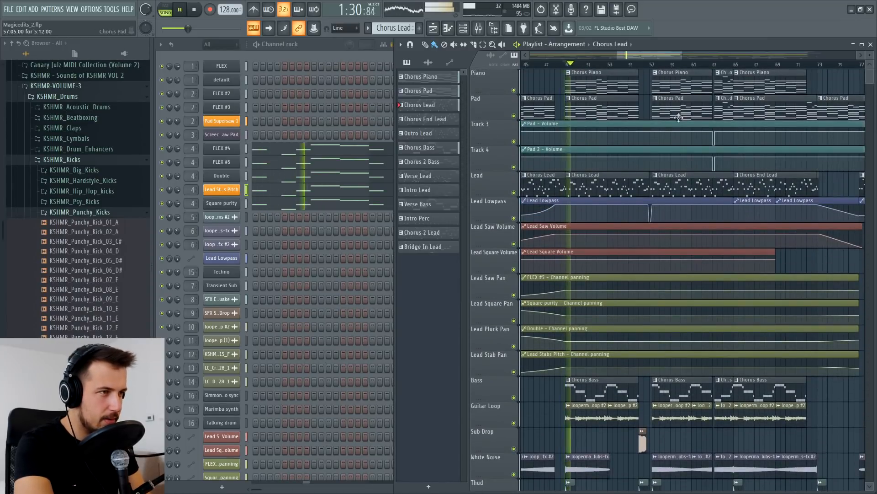
{"action": "scroll", "coordinate": [678, 119], "scroll_direction": "down", "scroll_amount": 3}
{"action": "scroll", "coordinate": [679, 119], "scroll_direction": "up", "scroll_amount": 3}
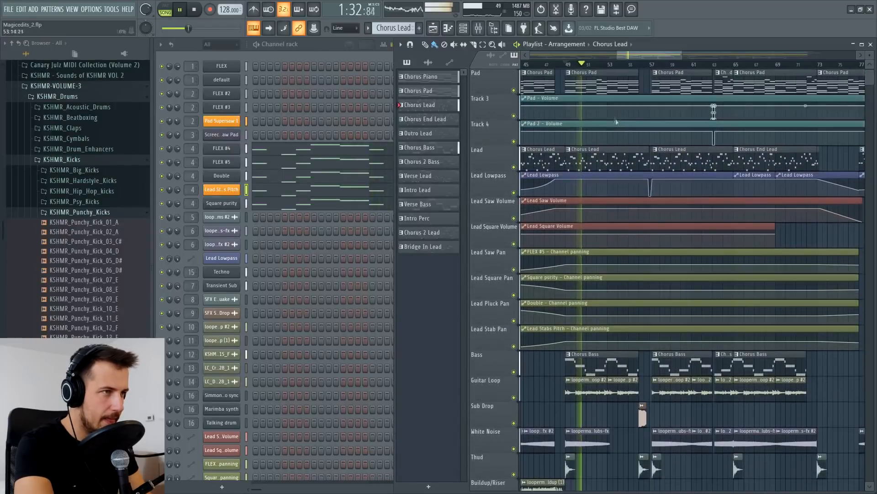
Step: Select the Chorus Pad pattern and slightly lower the channel volume of the saw pad on insert 3
{"action": "left_click", "coordinate": [617, 106]}
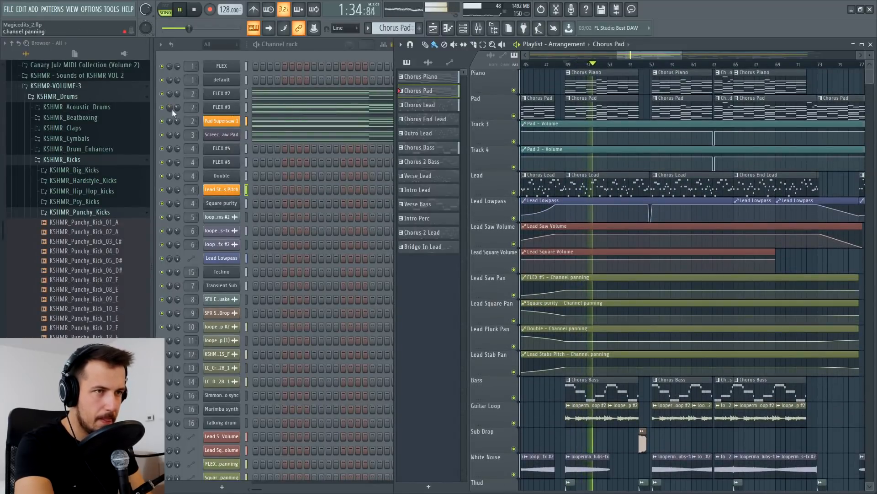
{"action": "left_click_drag", "start_coordinate": [178, 135], "coordinate": [177, 138]}
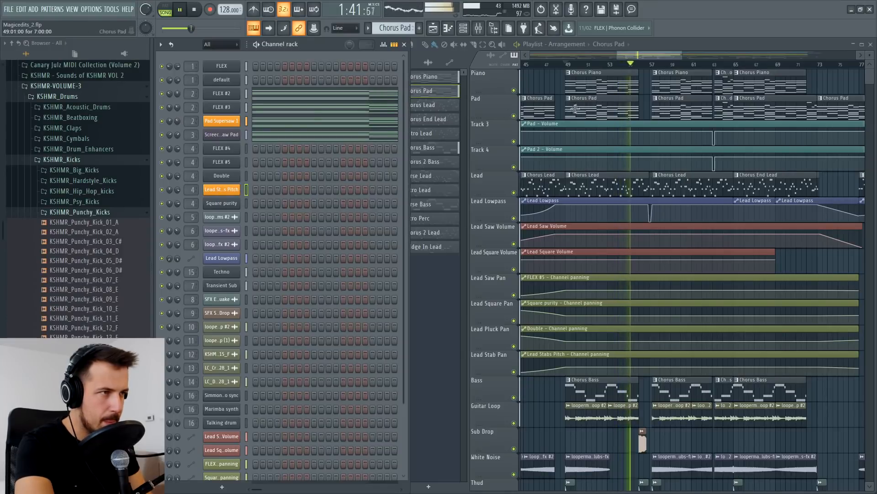
Step: Slightly raise the gain of band 4 in the Fruity parametric EQ 2 on Insert 3 while auditioning the Chorus Pad pattern
{"action": "left_click", "coordinate": [611, 107]}
{"action": "key", "text": "l"}
{"action": "key", "text": "space"}
{"action": "left_click", "coordinate": [478, 30]}
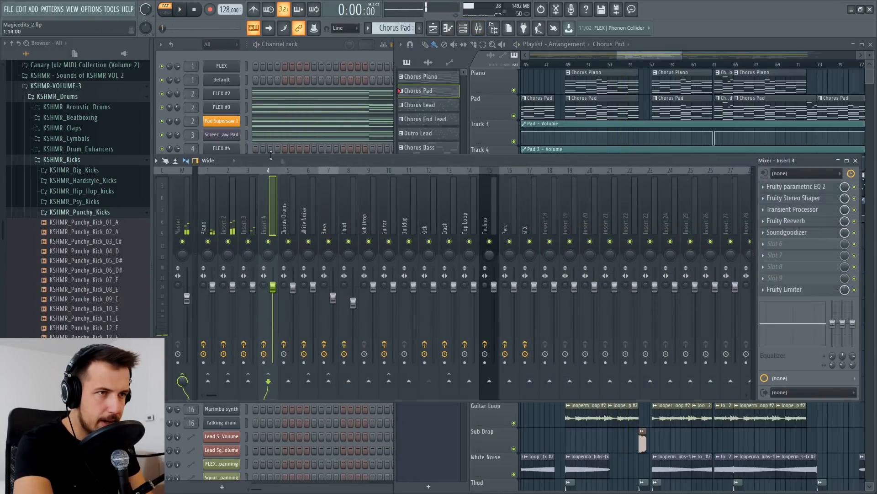
{"action": "left_click", "coordinate": [253, 201]}
{"action": "left_click", "coordinate": [814, 193]}
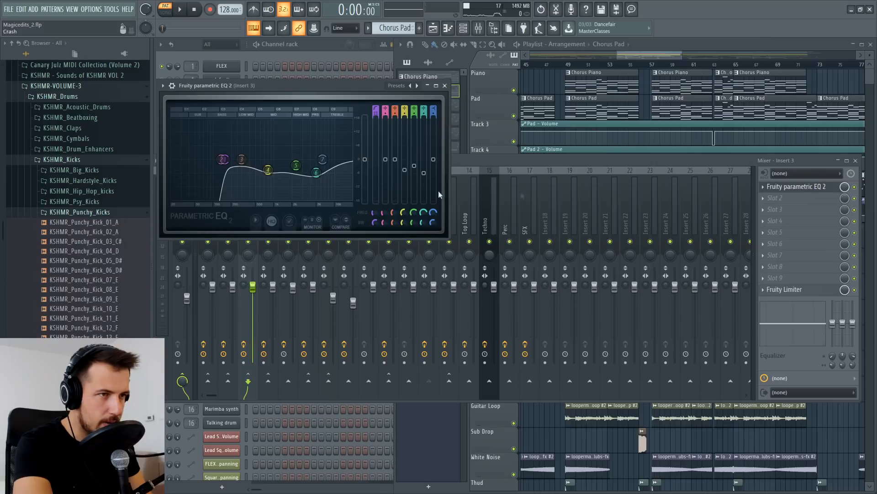
{"action": "key", "text": "space"}
{"action": "left_click_drag", "start_coordinate": [268, 170], "coordinate": [268, 166]}
{"action": "key", "text": "space"}
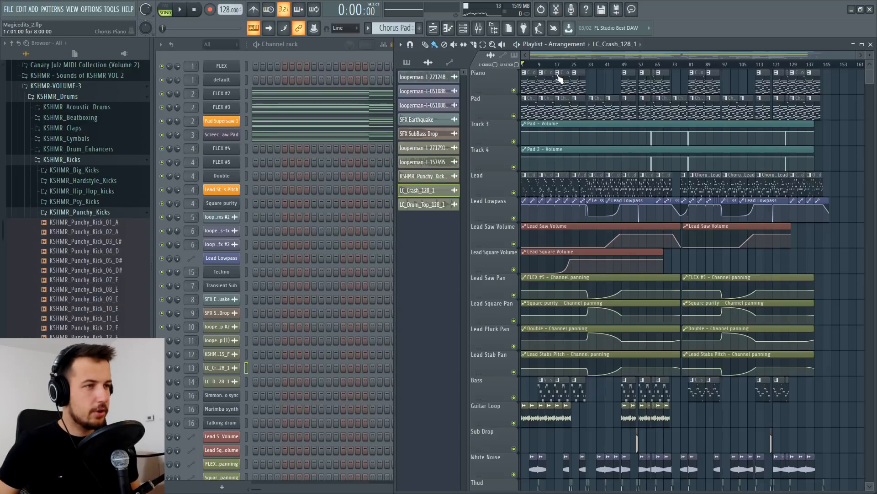
Step: Play the arrangement in song mode from bar 33 and review the melodic, automation, bass and drum tracks through the buildup into the chorus
{"action": "left_click", "coordinate": [589, 64]}
{"action": "scroll", "coordinate": [590, 65], "scroll_direction": "up", "scroll_amount": 4}
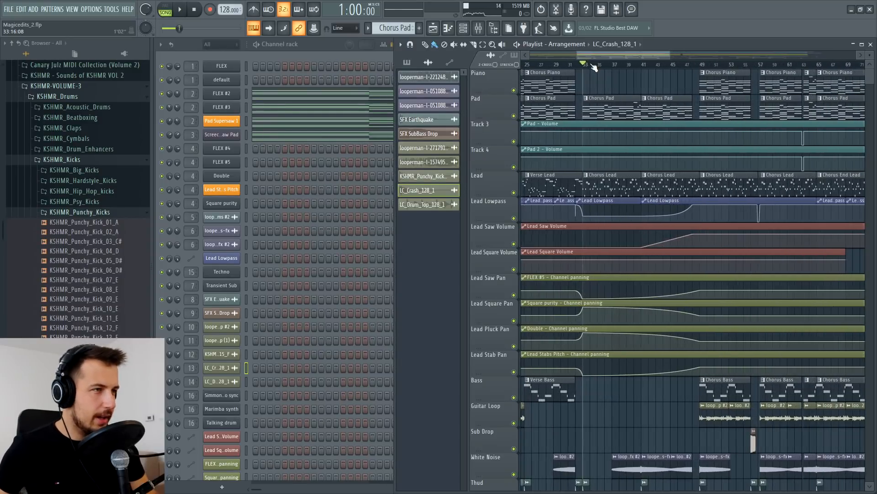
{"action": "left_click_drag", "start_coordinate": [611, 54], "coordinate": [616, 54]}
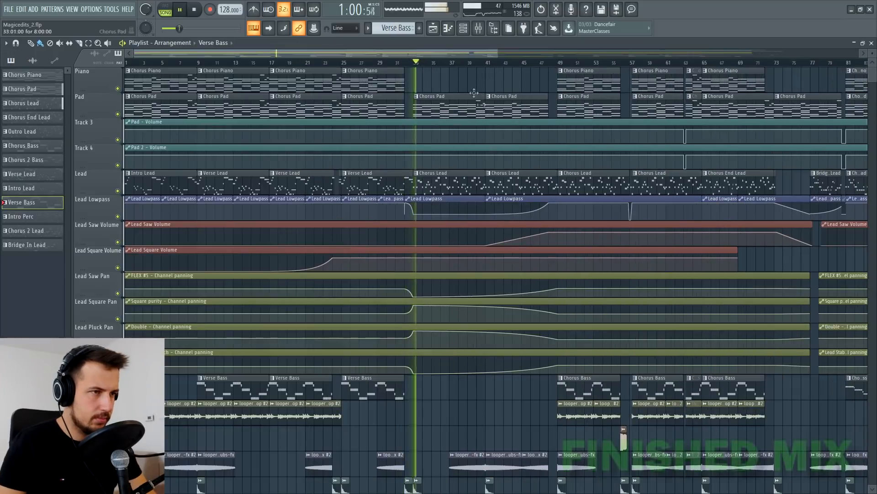
{"action": "scroll", "coordinate": [519, 180], "scroll_direction": "down", "scroll_amount": 3}
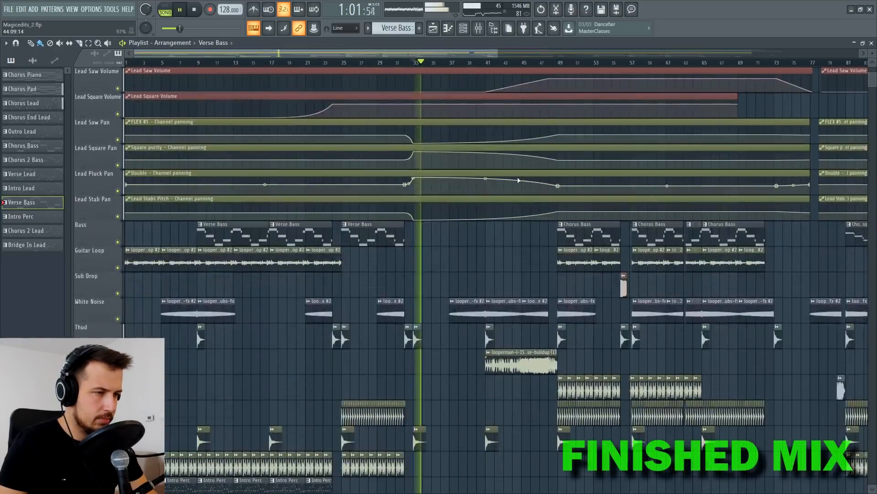
{"action": "scroll", "coordinate": [517, 183], "scroll_direction": "down", "scroll_amount": 3}
{"action": "scroll", "coordinate": [517, 219], "scroll_direction": "up", "scroll_amount": 5}
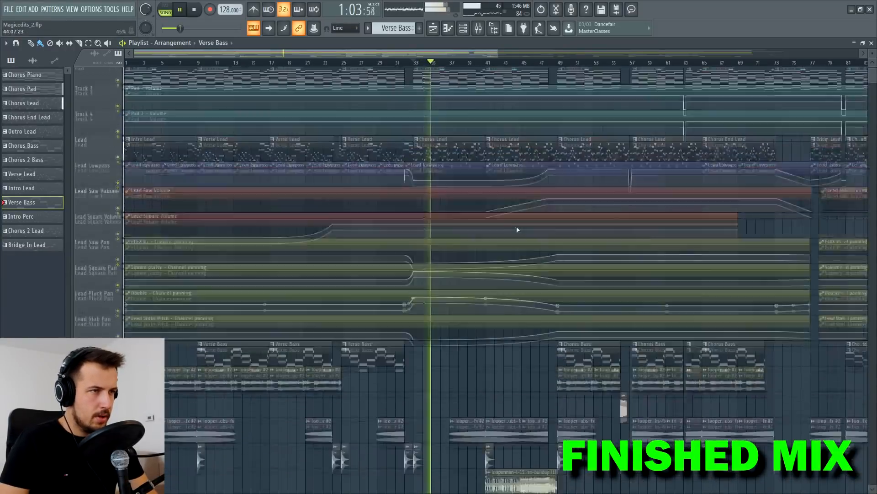
{"action": "scroll", "coordinate": [518, 229], "scroll_direction": "up", "scroll_amount": 2}
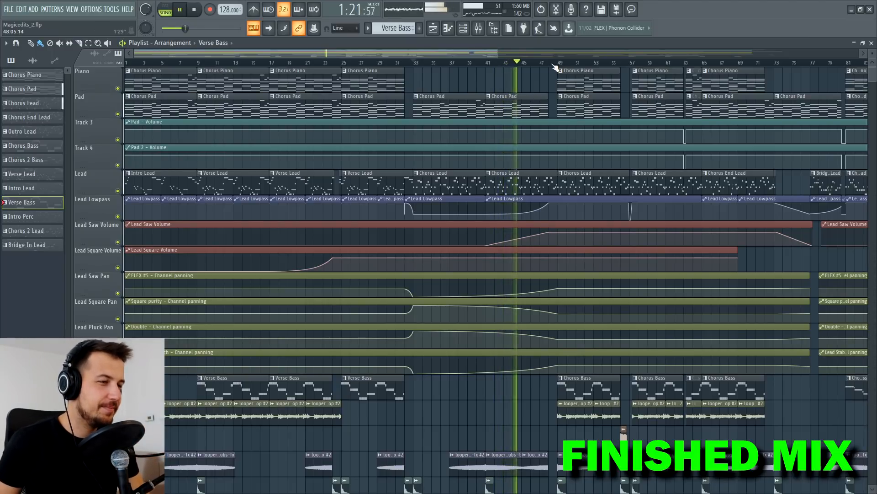
{"action": "scroll", "coordinate": [638, 187], "scroll_direction": "down", "scroll_amount": 6}
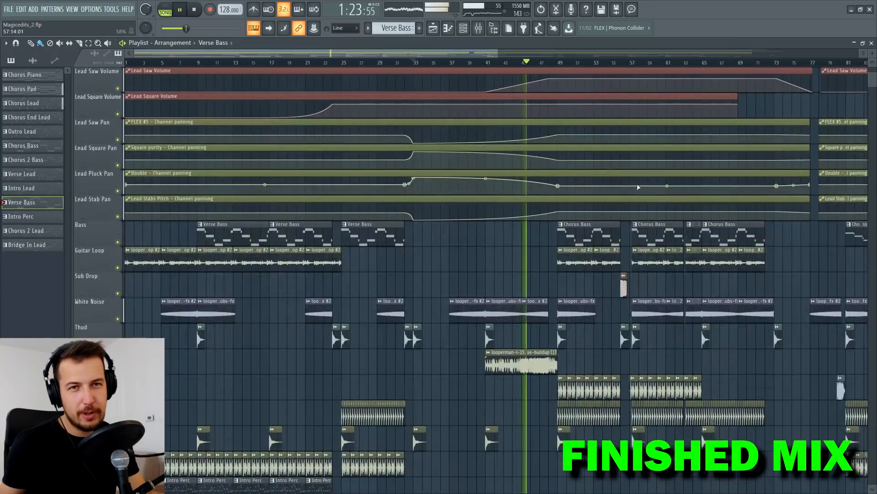
{"action": "scroll", "coordinate": [537, 328], "scroll_direction": "down", "scroll_amount": 2}
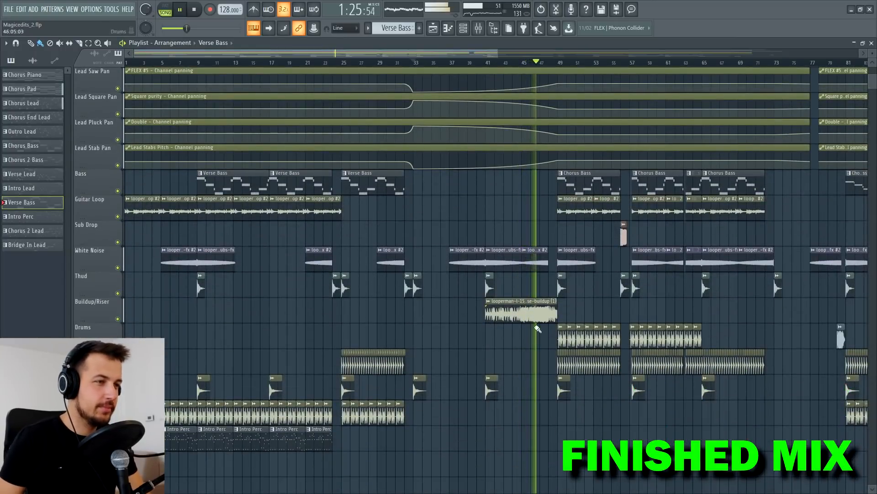
{"action": "scroll", "coordinate": [537, 328], "scroll_direction": "up", "scroll_amount": 8}
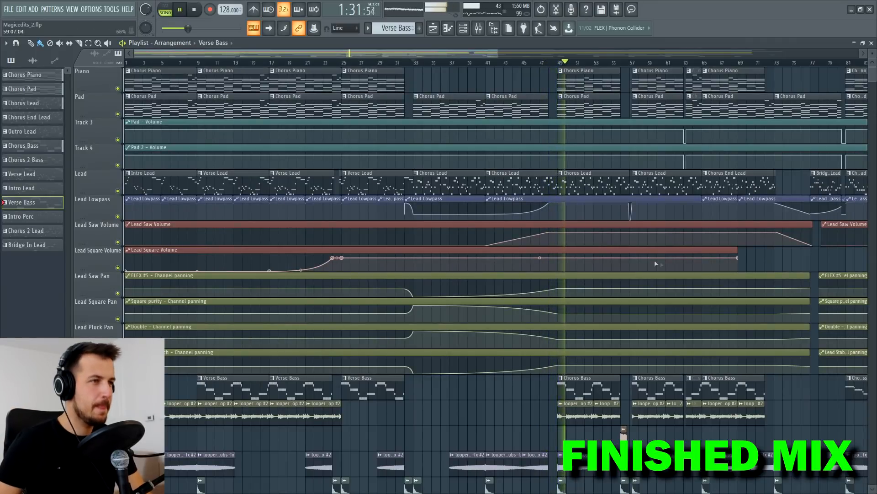
{"action": "left_click_drag", "start_coordinate": [498, 53], "coordinate": [596, 62]}
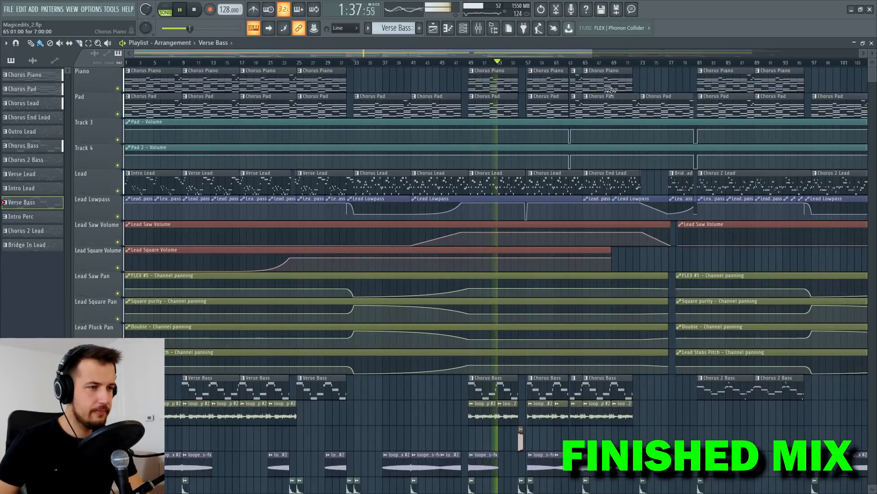
Step: Check the channel settings of the KSHMR_Punchy_Kick_15_F sample used in the chorus while the song plays
{"action": "scroll", "coordinate": [600, 94], "scroll_direction": "down", "scroll_amount": 5}
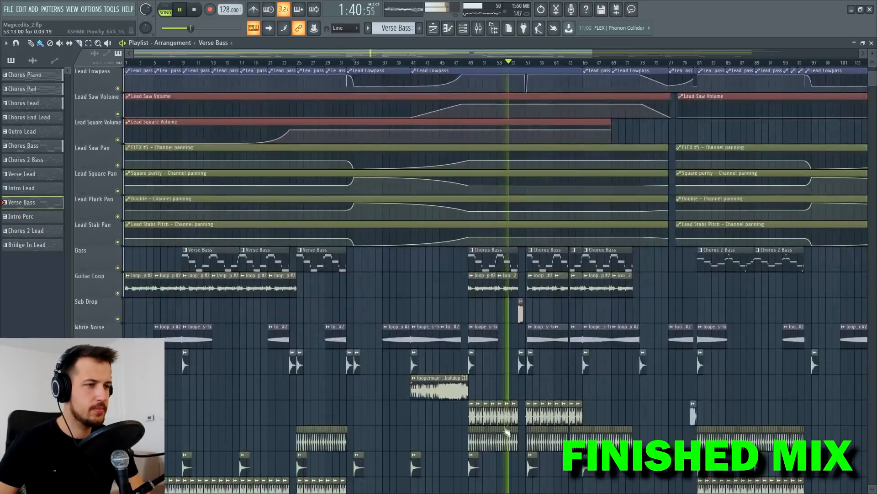
{"action": "double_click", "coordinate": [505, 438]}
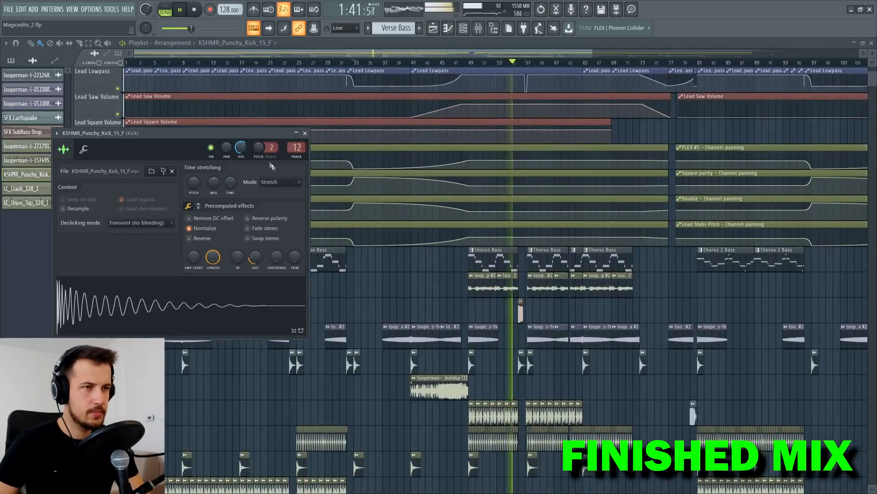
{"action": "left_click", "coordinate": [305, 133]}
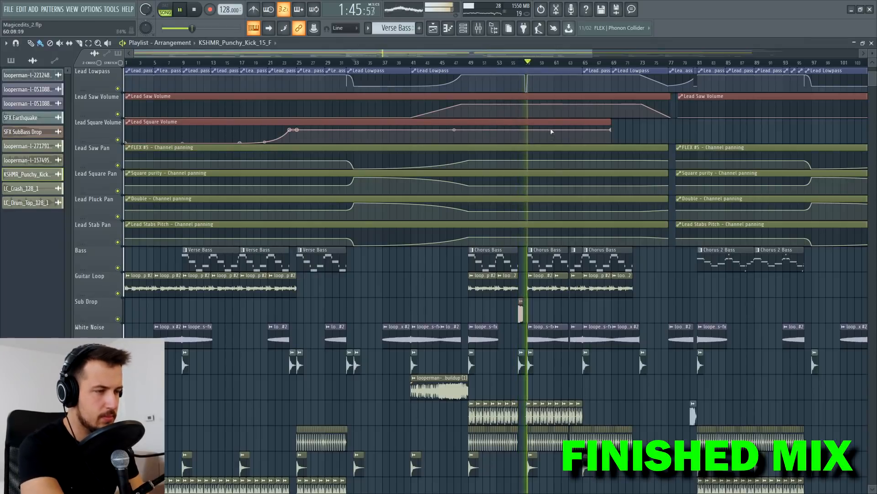
{"action": "scroll", "coordinate": [555, 140], "scroll_direction": "up", "scroll_amount": 5}
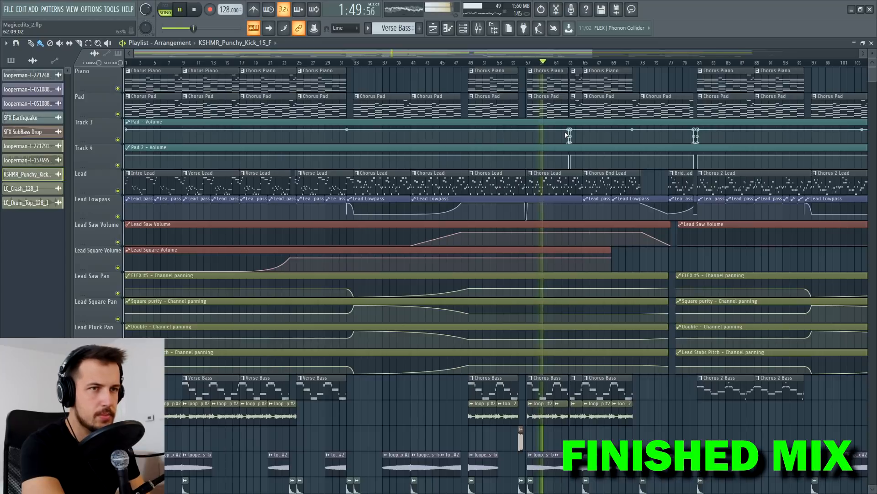
{"action": "scroll", "coordinate": [576, 173], "scroll_direction": "down", "scroll_amount": 4}
{"action": "double_click", "coordinate": [554, 466]}
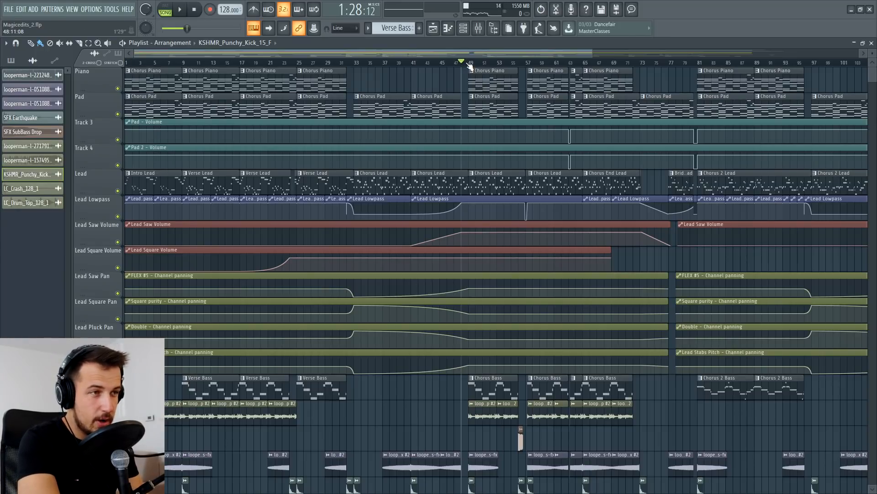
Step: Play the finished chorus from just before bar 49 and compare it with the original arrangement in Magic.flp
{"action": "key", "text": "space"}
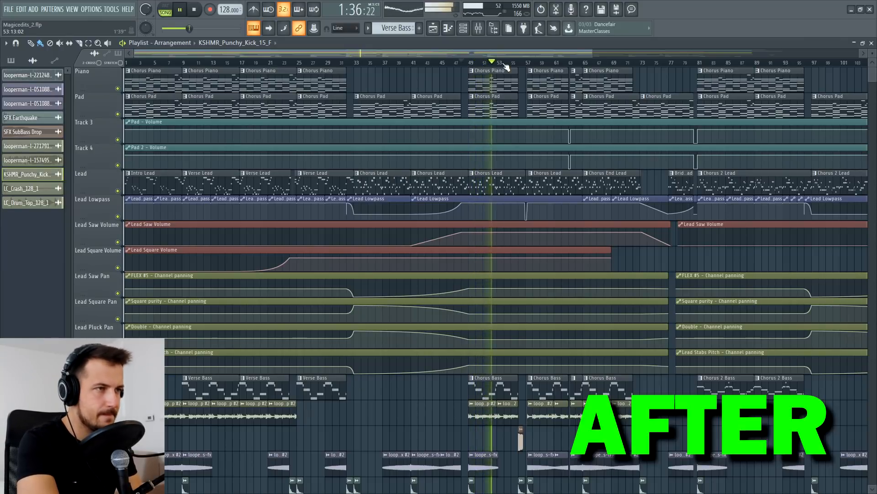
{"action": "key", "text": "space"}
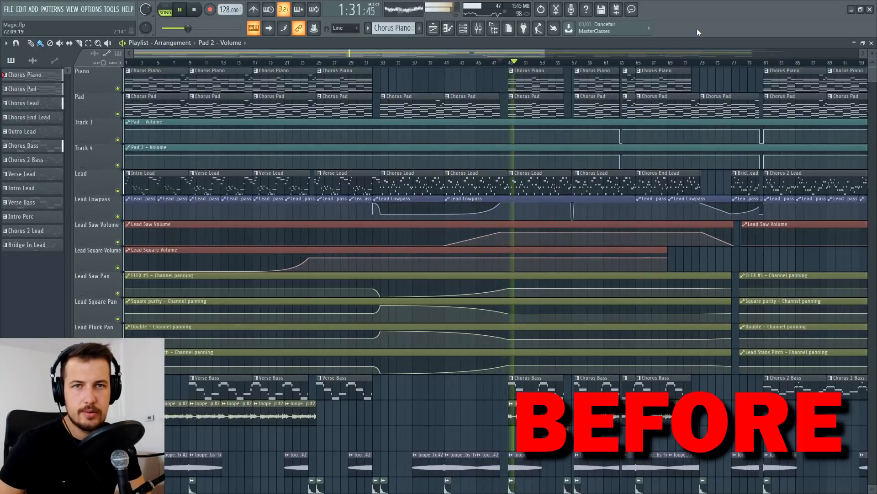
{"action": "scroll", "coordinate": [557, 347], "scroll_direction": "down", "scroll_amount": 4}
{"action": "scroll", "coordinate": [619, 331], "scroll_direction": "up", "scroll_amount": 3}
{"action": "scroll", "coordinate": [620, 331], "scroll_direction": "up", "scroll_amount": 3}
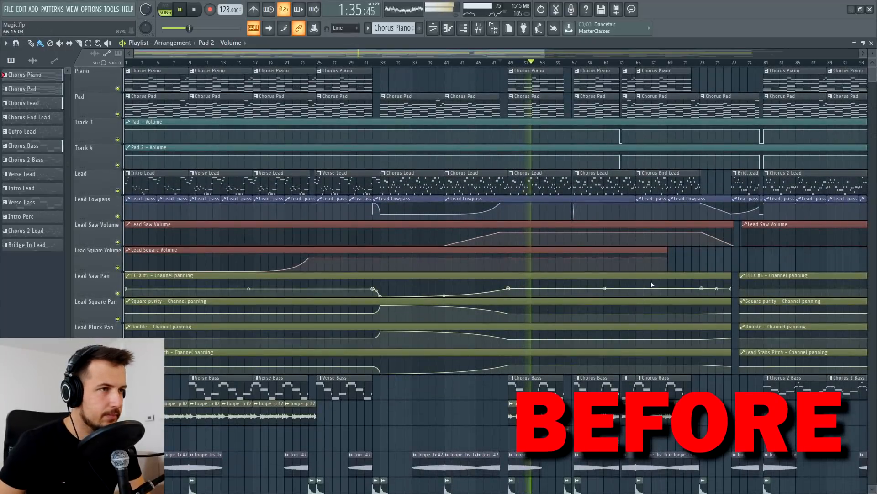